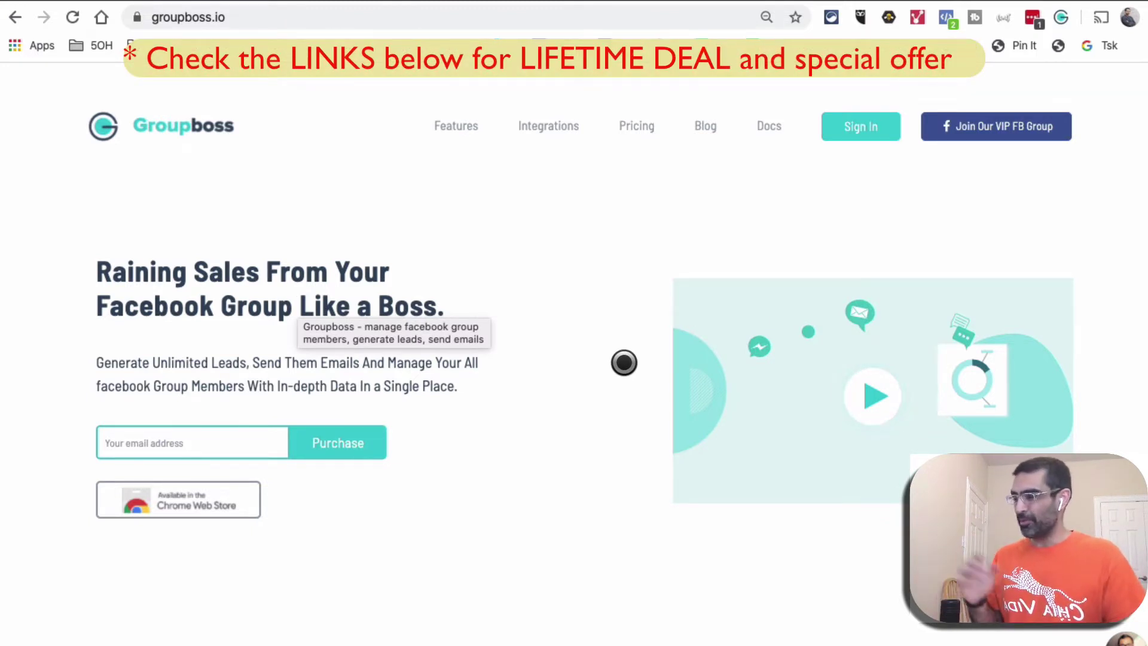
- Examine the Features workflow diagram on the Groupboss home page, from members joining through email capture to sales
scroll(619, 353, "down", 10)
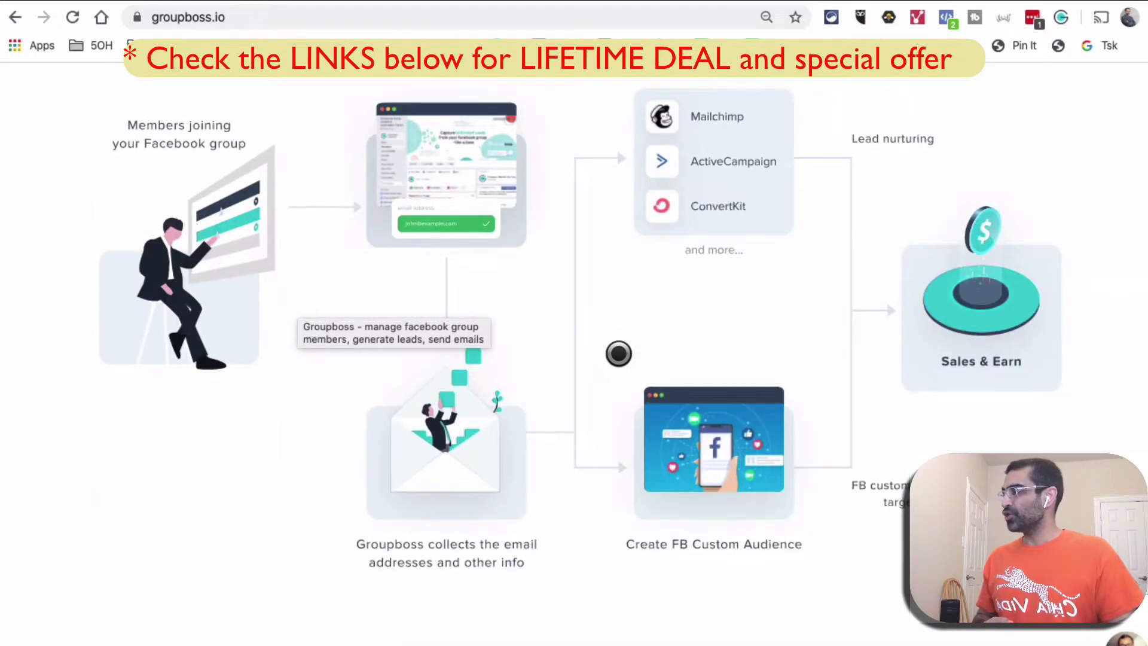
scroll(622, 347, "up", 6)
scroll(625, 346, "down", 3)
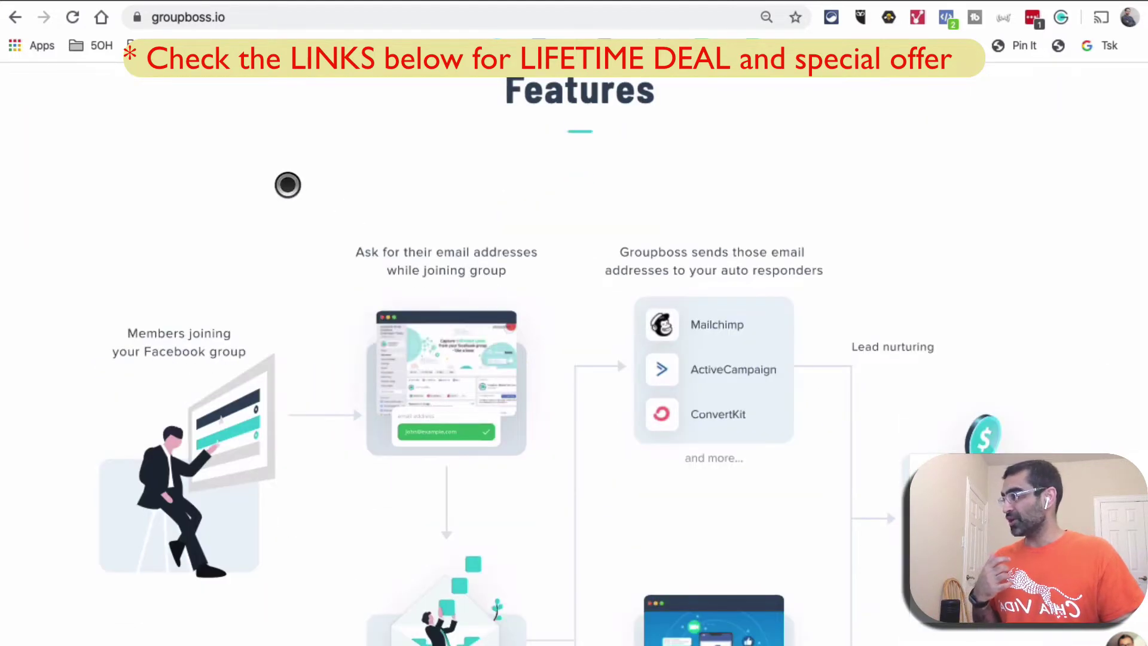
left_click(289, 193)
scroll(354, 394, "down", 1)
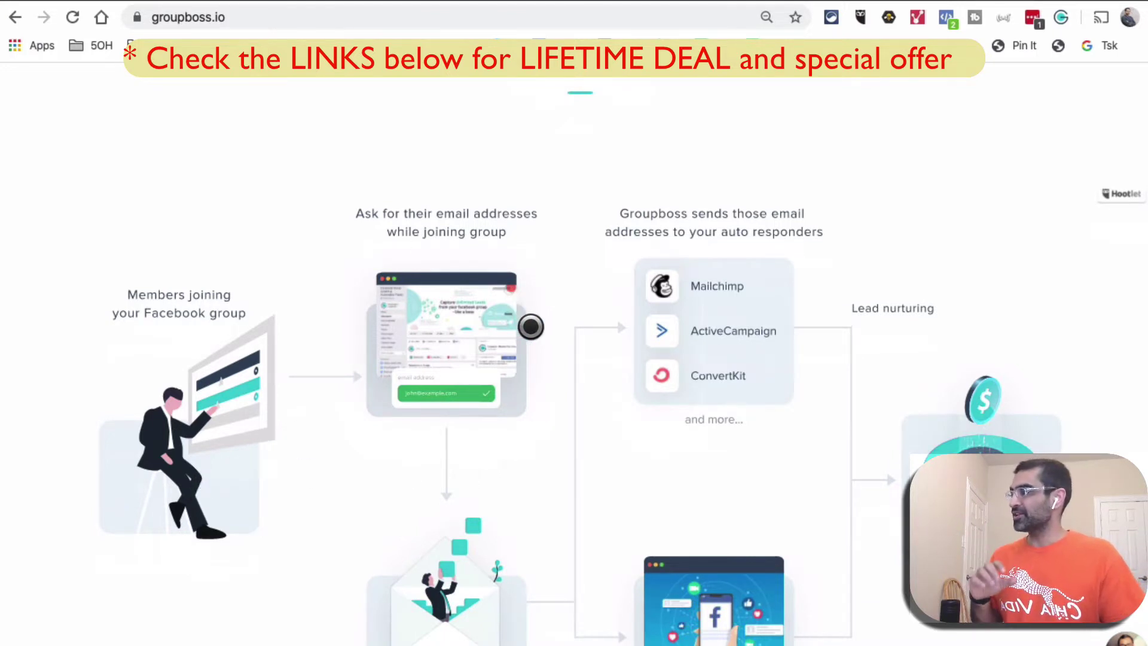
scroll(515, 317, "down", 3)
scroll(518, 322, "down", 2)
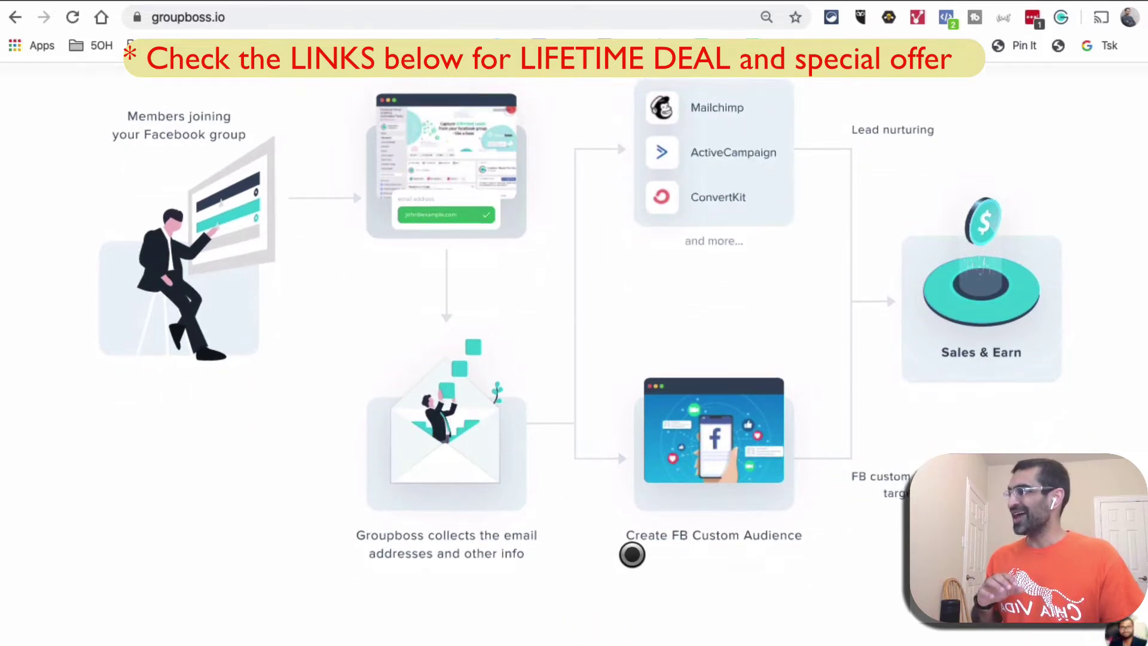
scroll(630, 554, "up", 1)
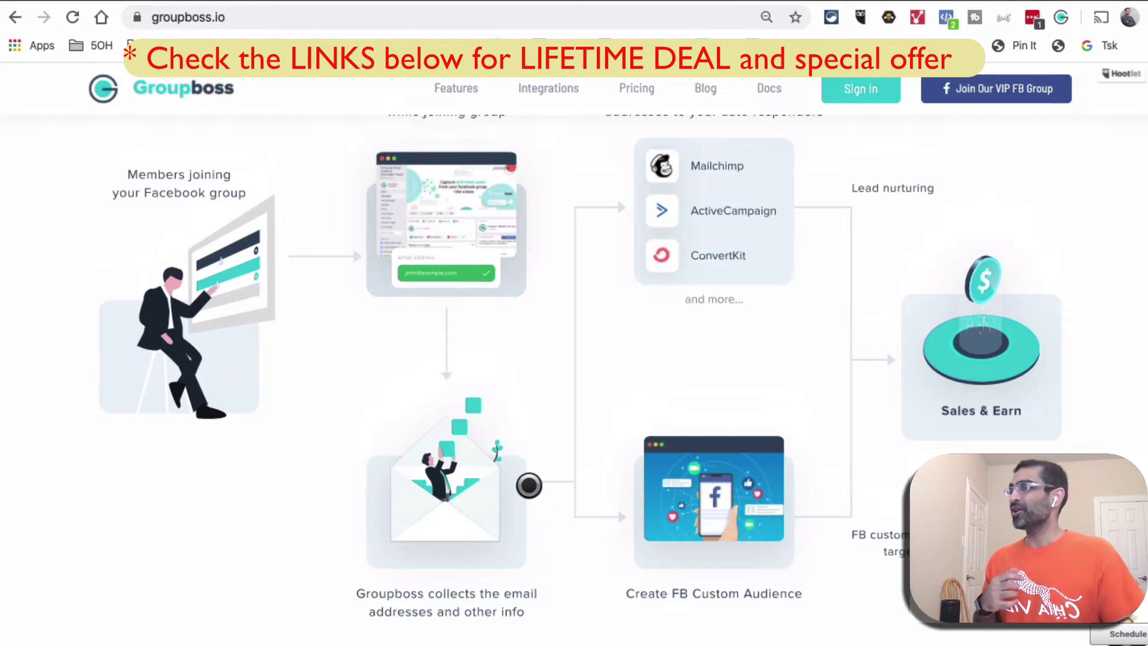
scroll(540, 440, "up", 2)
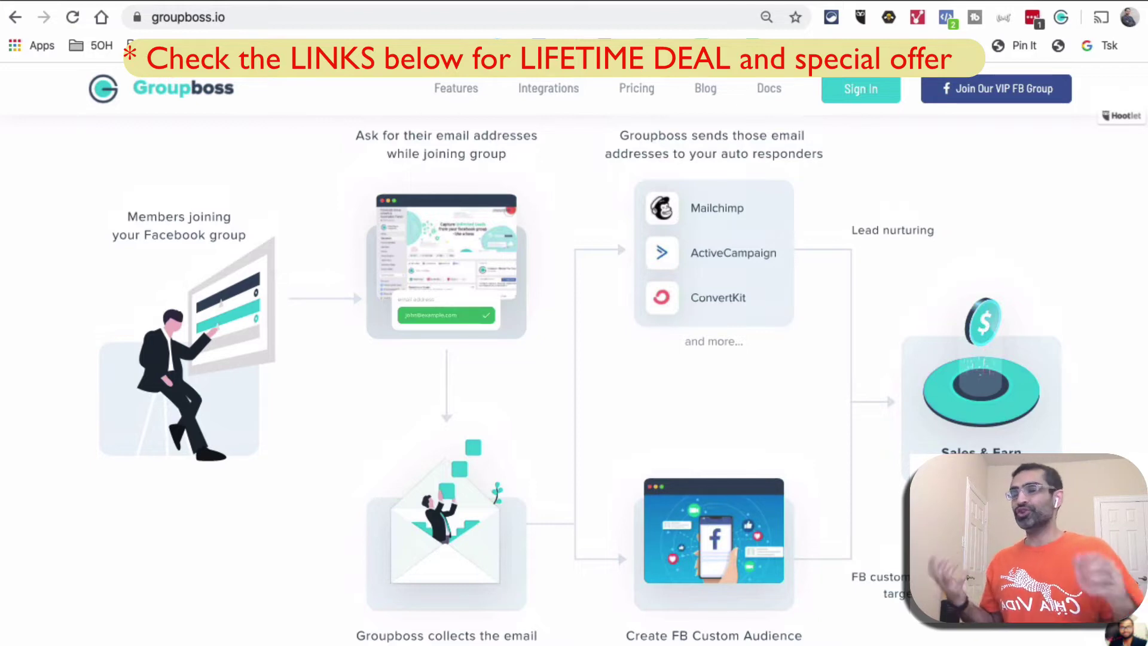
scroll(840, 415, "down", 5)
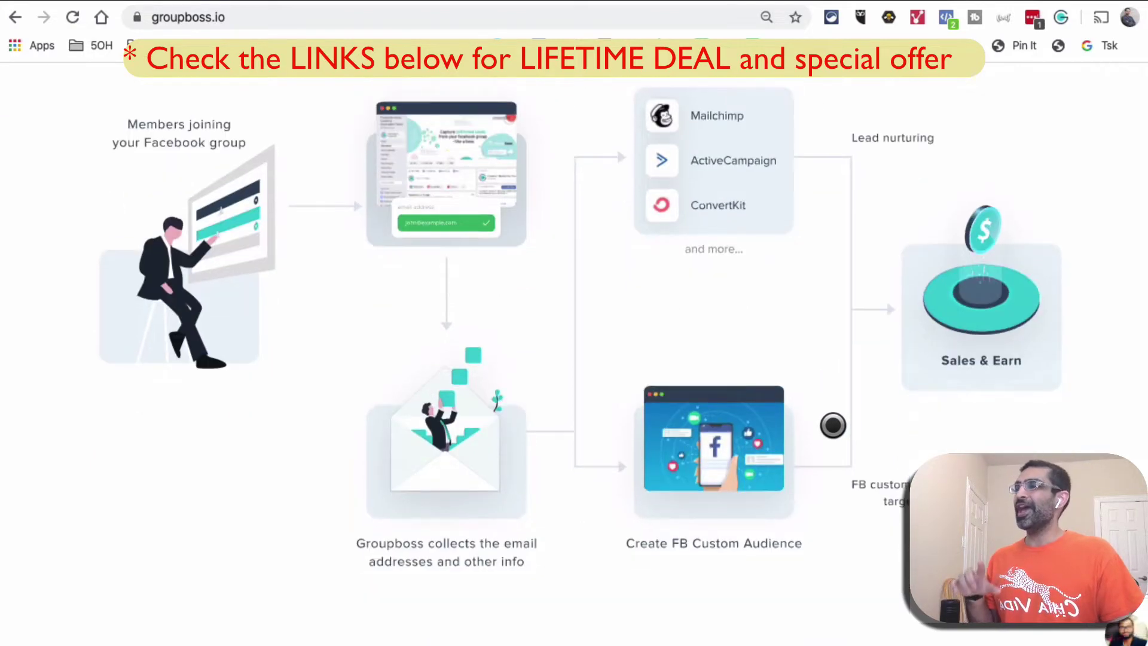
scroll(833, 427, "down", 1)
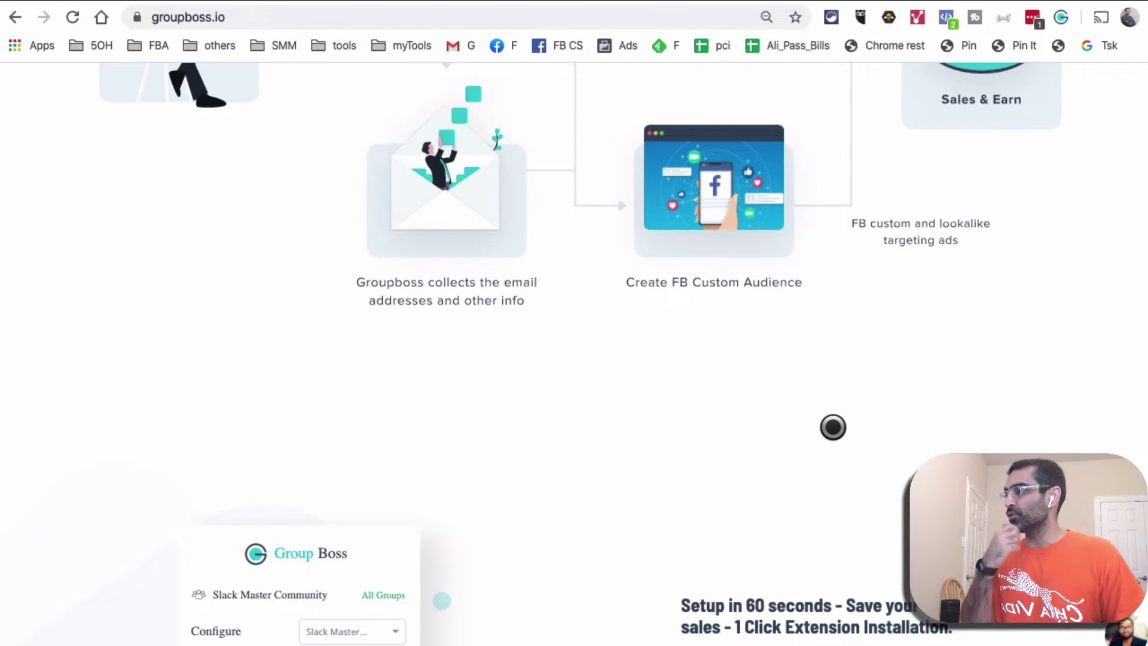
scroll(833, 427, "up", 15)
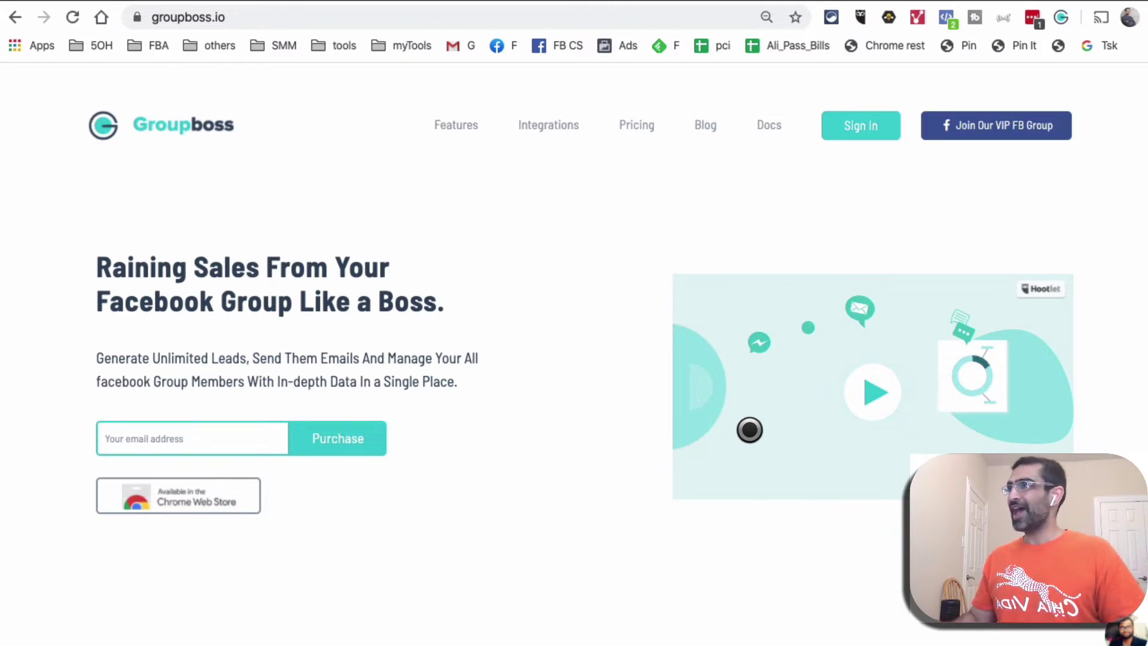
- Switch to the Marketing Hacks & Experiments Facebook group and view the captured leads summary in the Groupboss extension
left_click(928, 11)
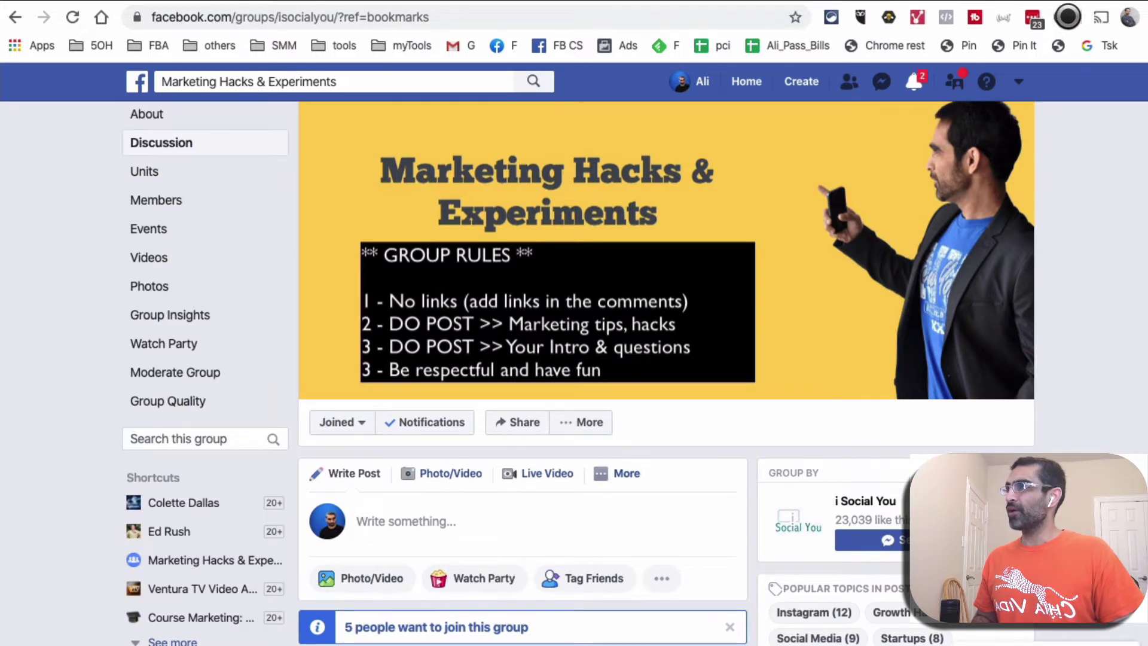
left_click(1064, 18)
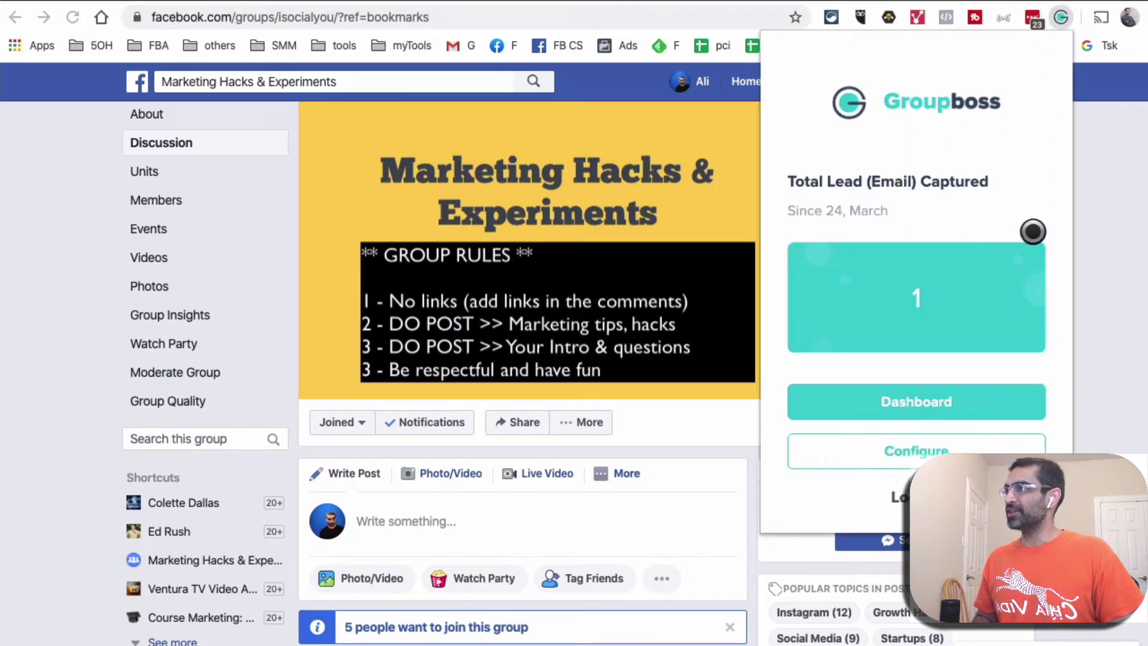
left_click(1102, 204)
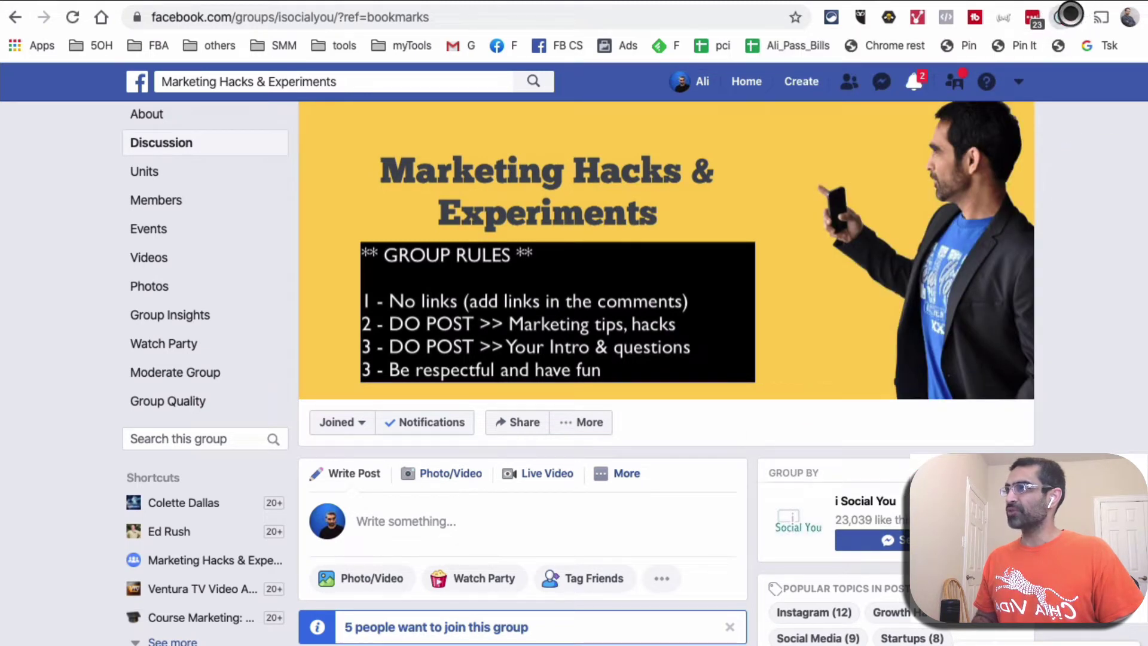
left_click(1065, 18)
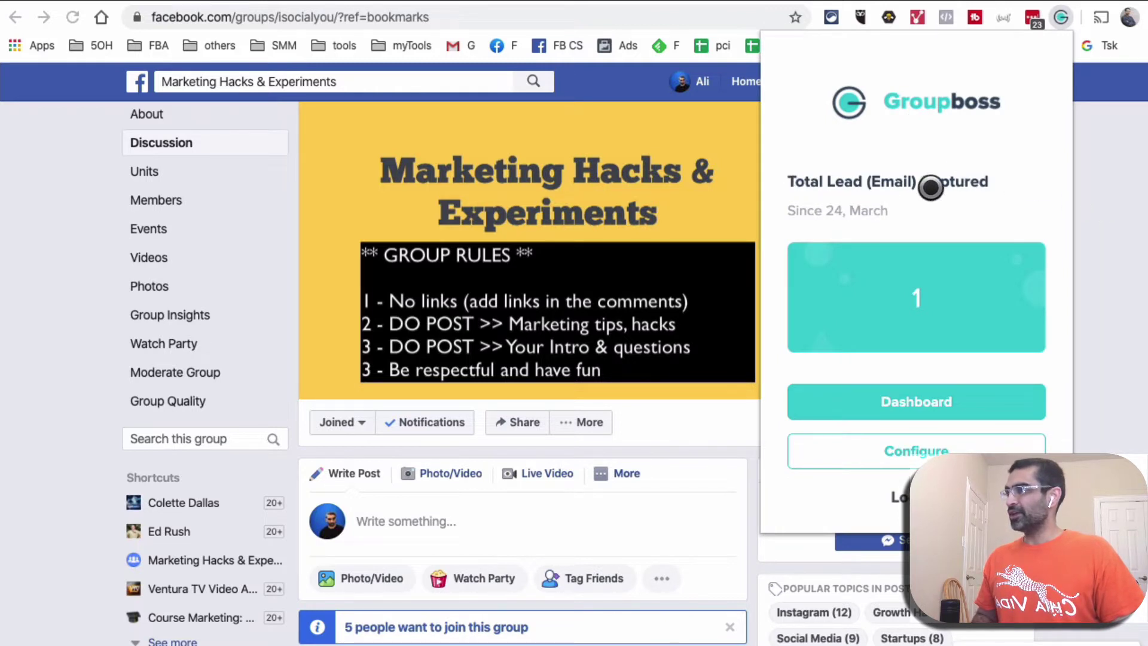
left_click(1121, 307)
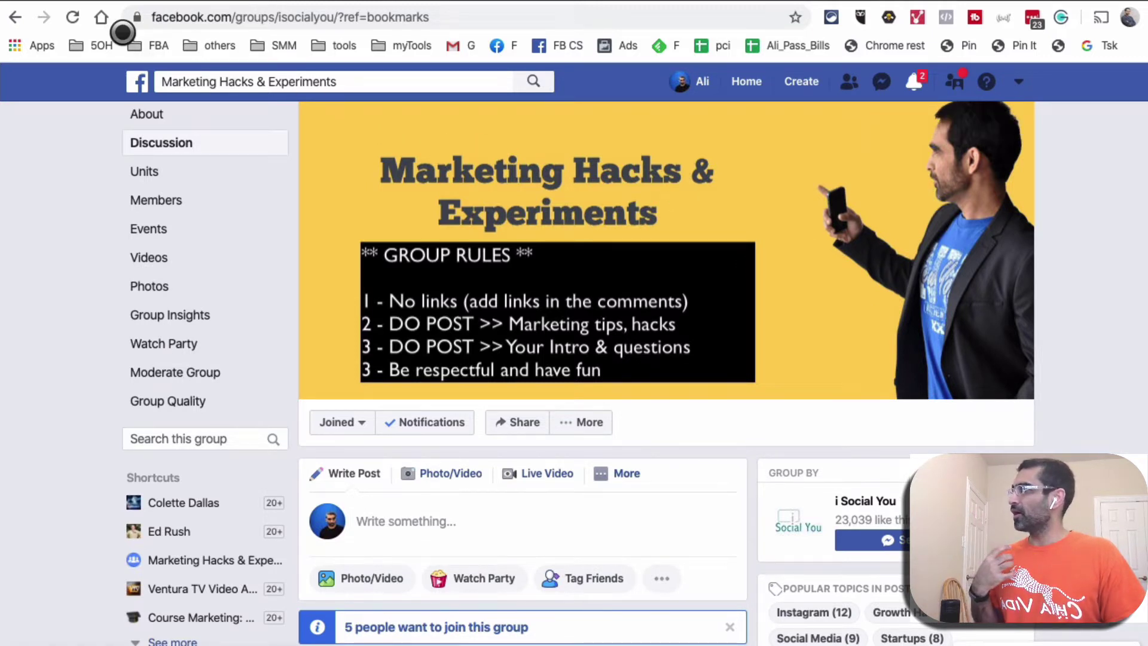
- Reload the Facebook group page and check the Groupboss extension again
left_click(72, 17)
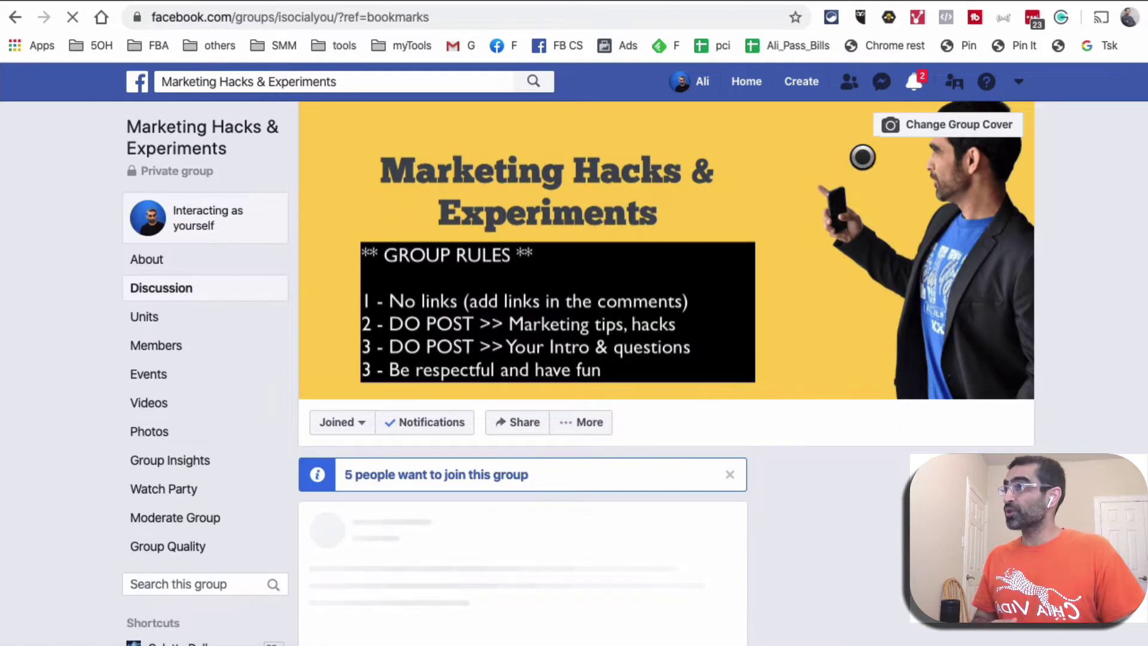
left_click(1062, 17)
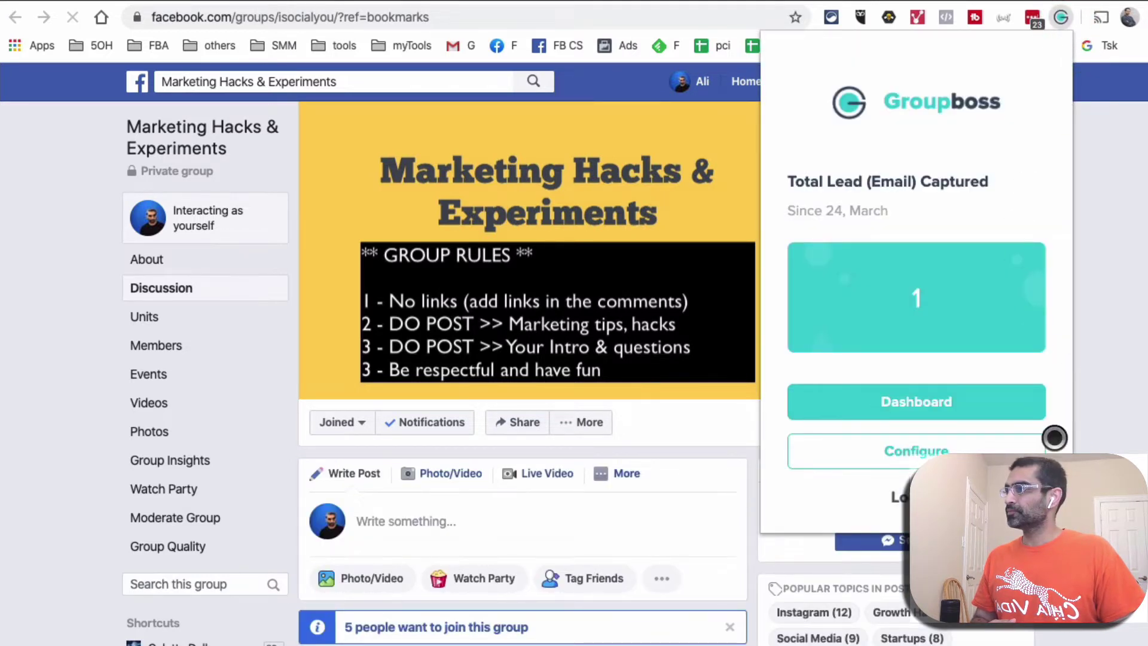
left_click(1083, 394)
left_click(1120, 307)
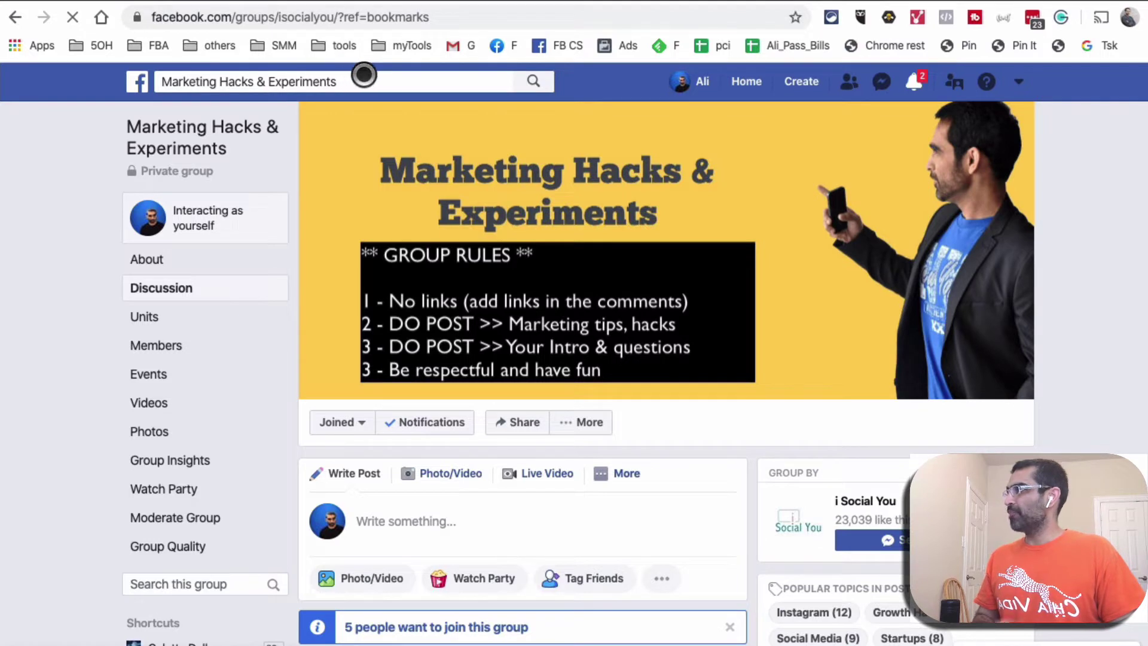
- Open the Marketing & Growth Hacking Facebook group and add it to the Groupboss extension
left_click(368, 76)
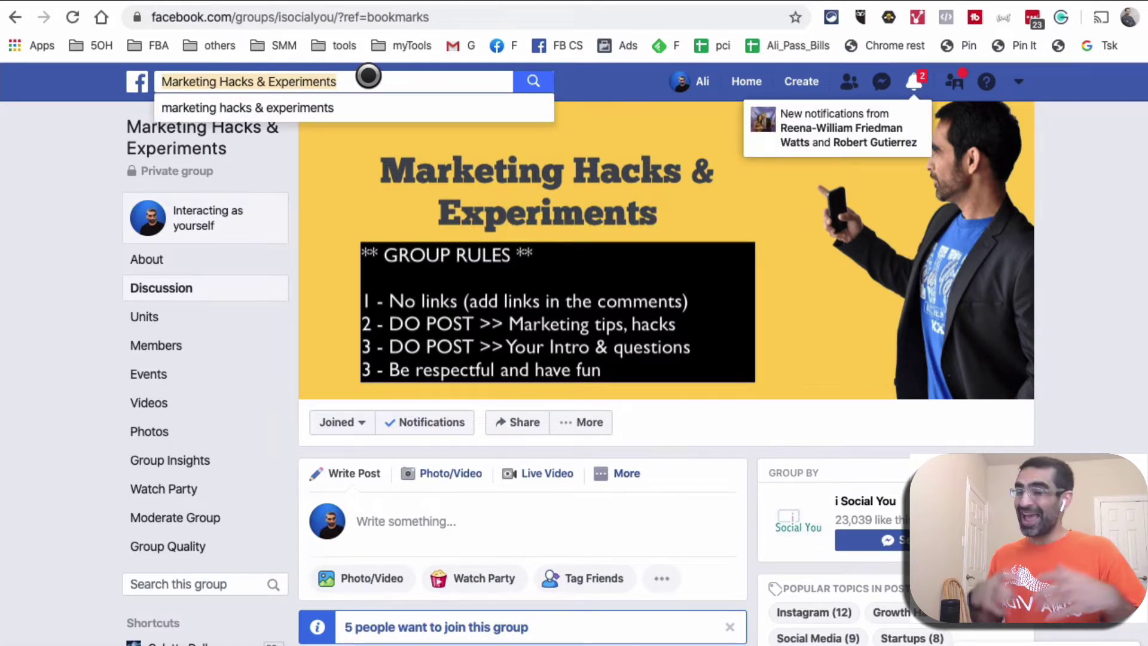
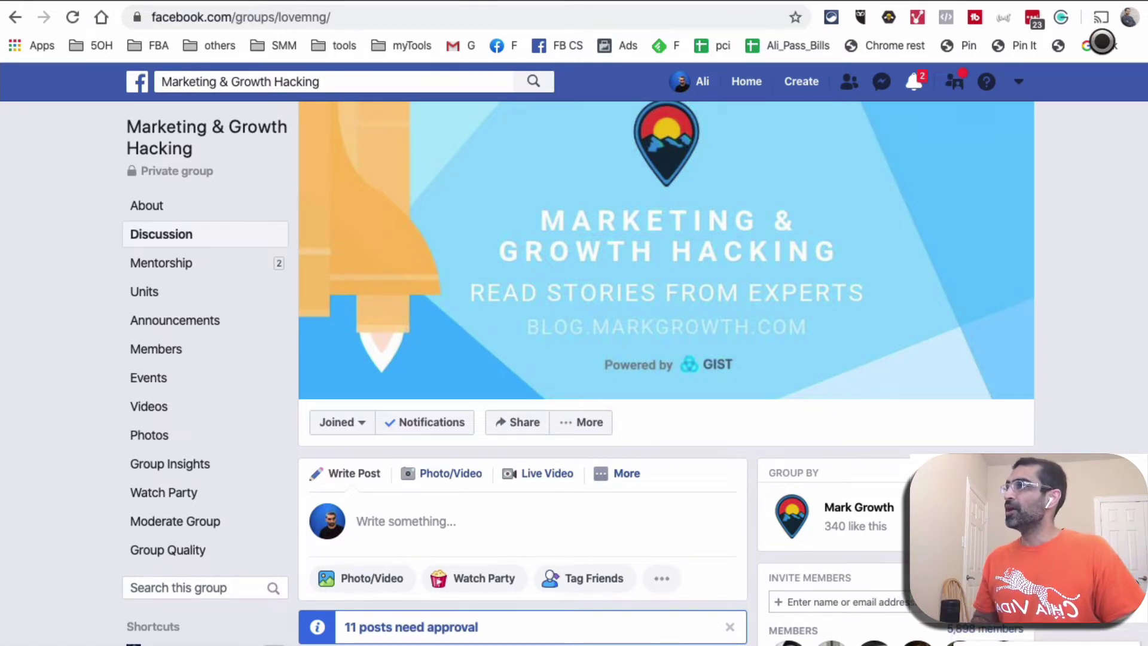
scroll(635, 413, "down", 6)
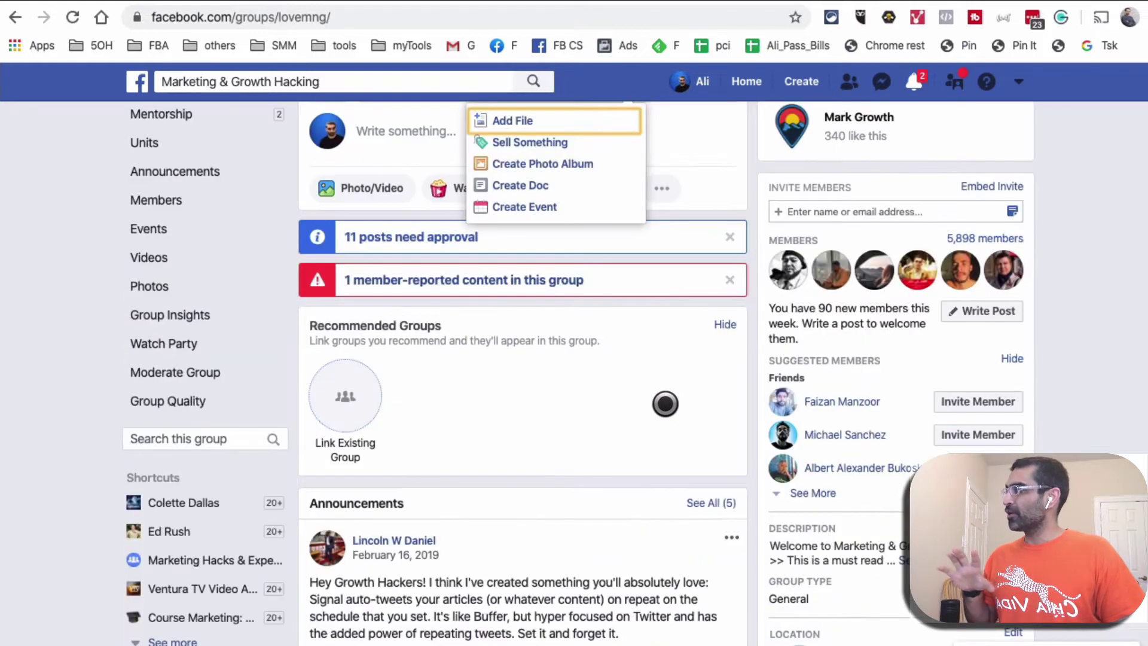
scroll(670, 406, "up", 5)
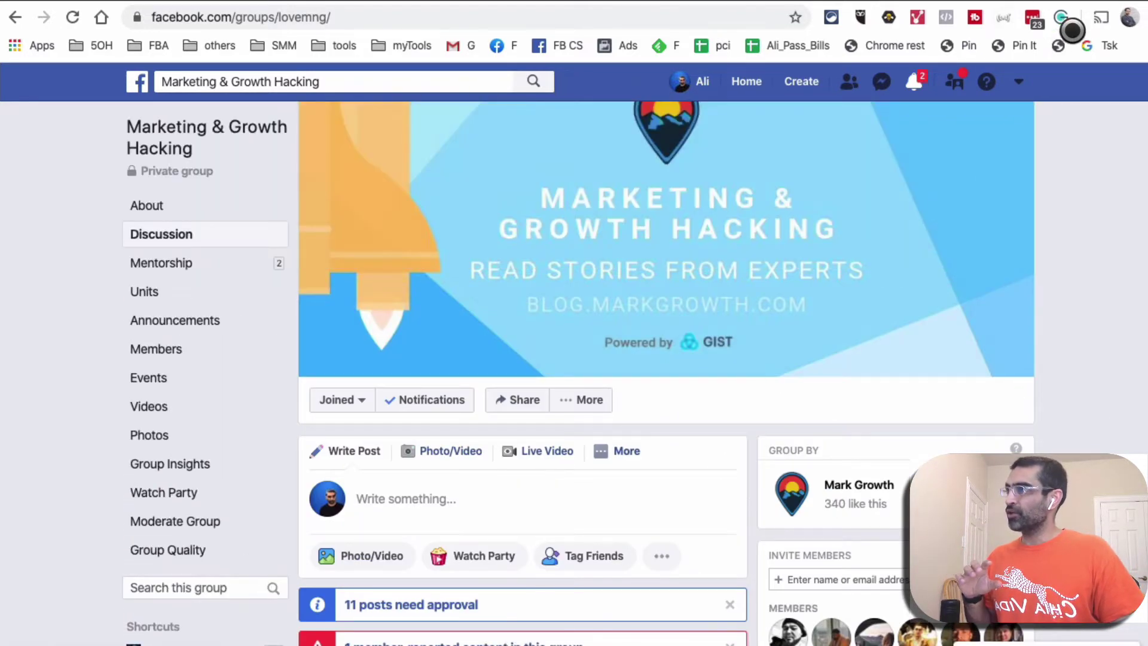
left_click(1064, 17)
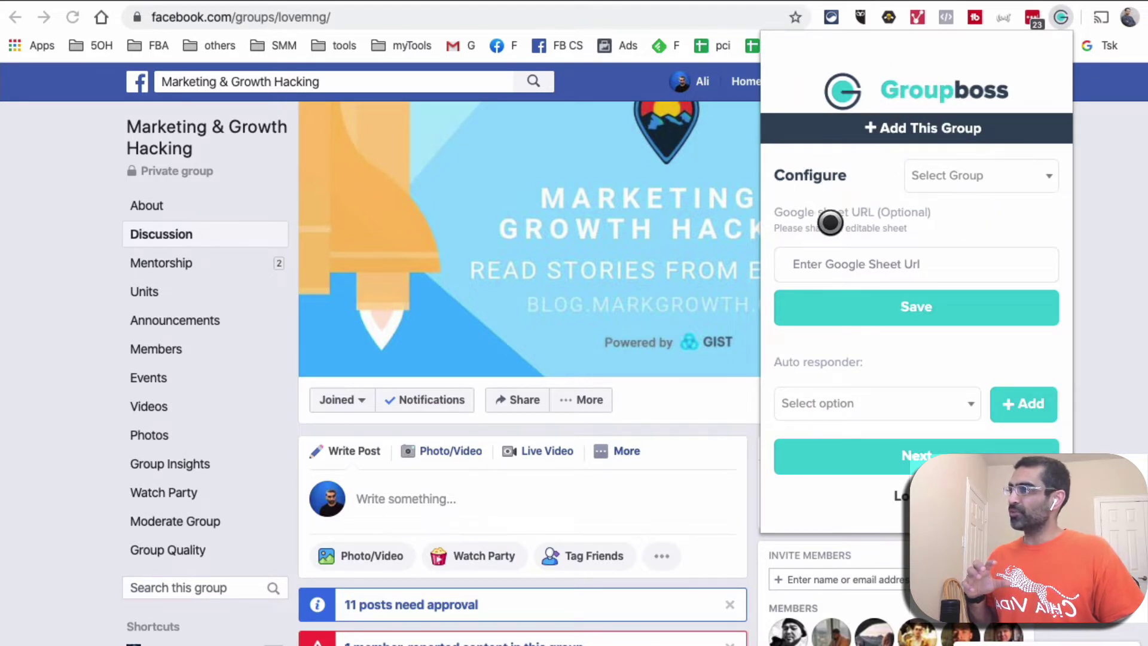
left_click(929, 121)
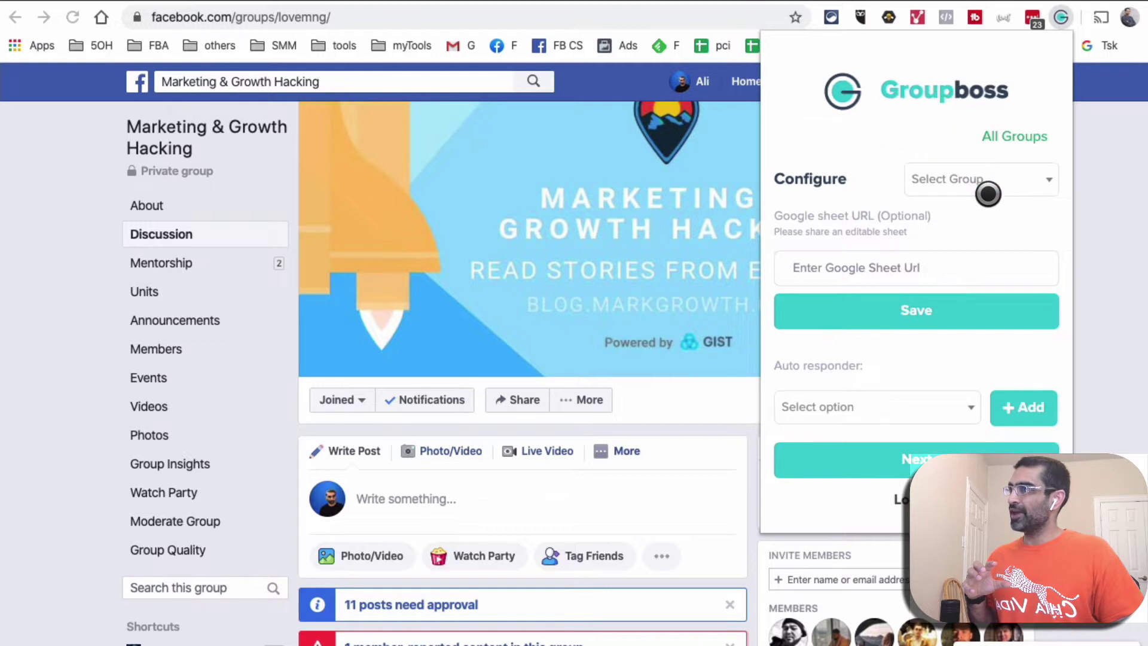
- Review the list of added groups and the optional Google Sheet URL field in the Groupboss configuration
left_click(1025, 178)
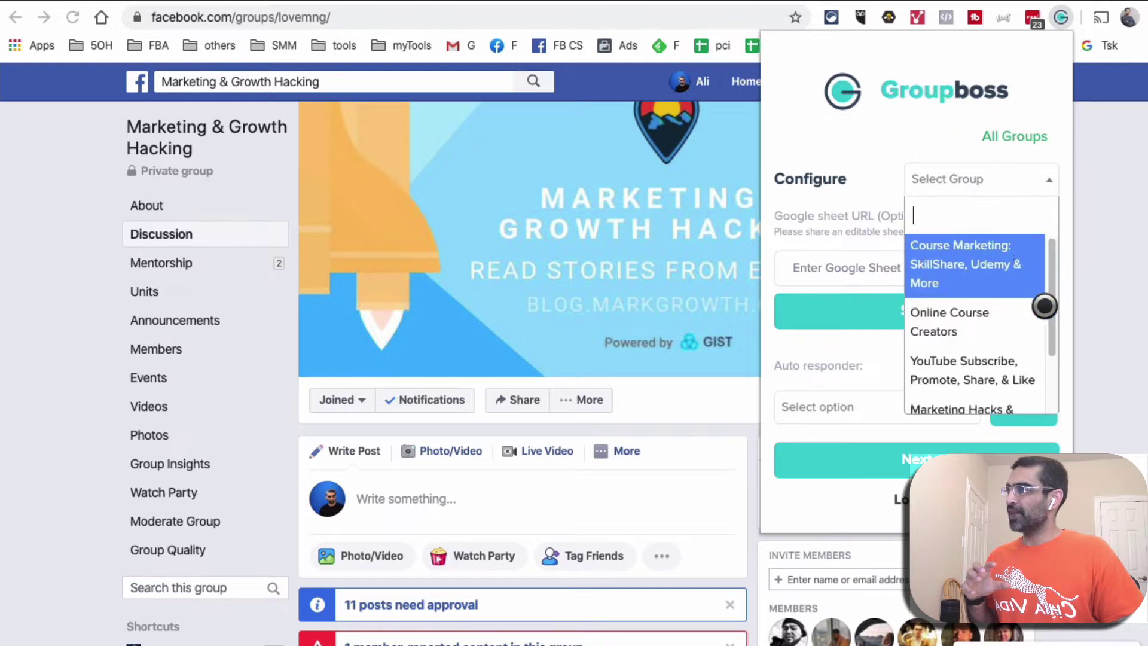
scroll(1056, 333, "down", 1)
left_click_drag(1054, 333, 1061, 398)
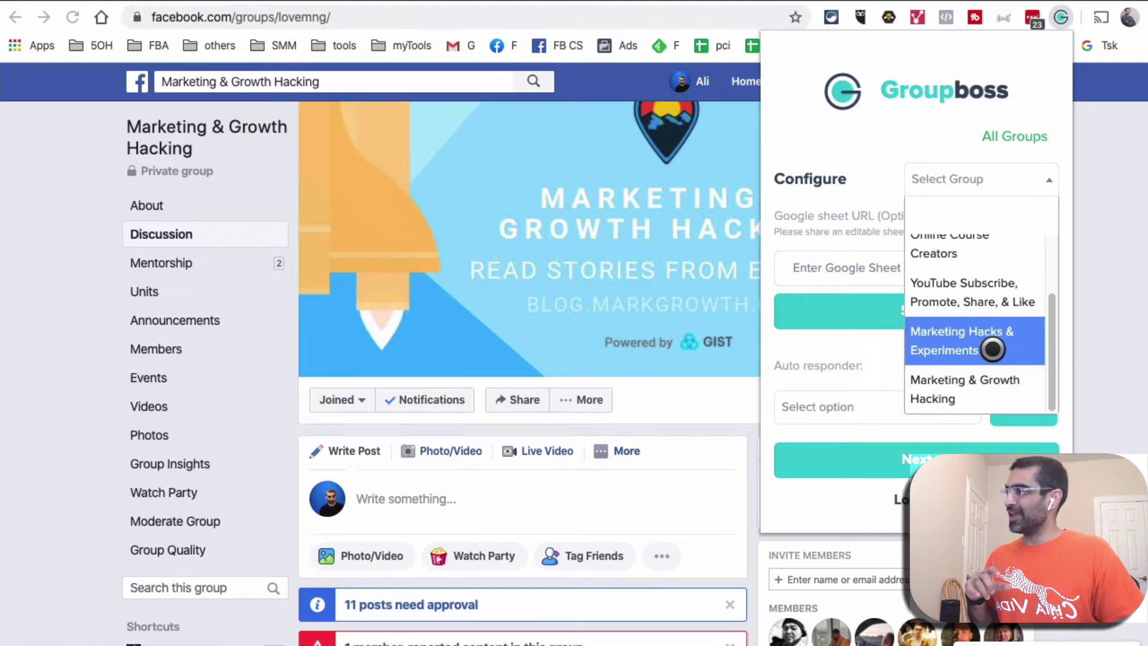
left_click(910, 131)
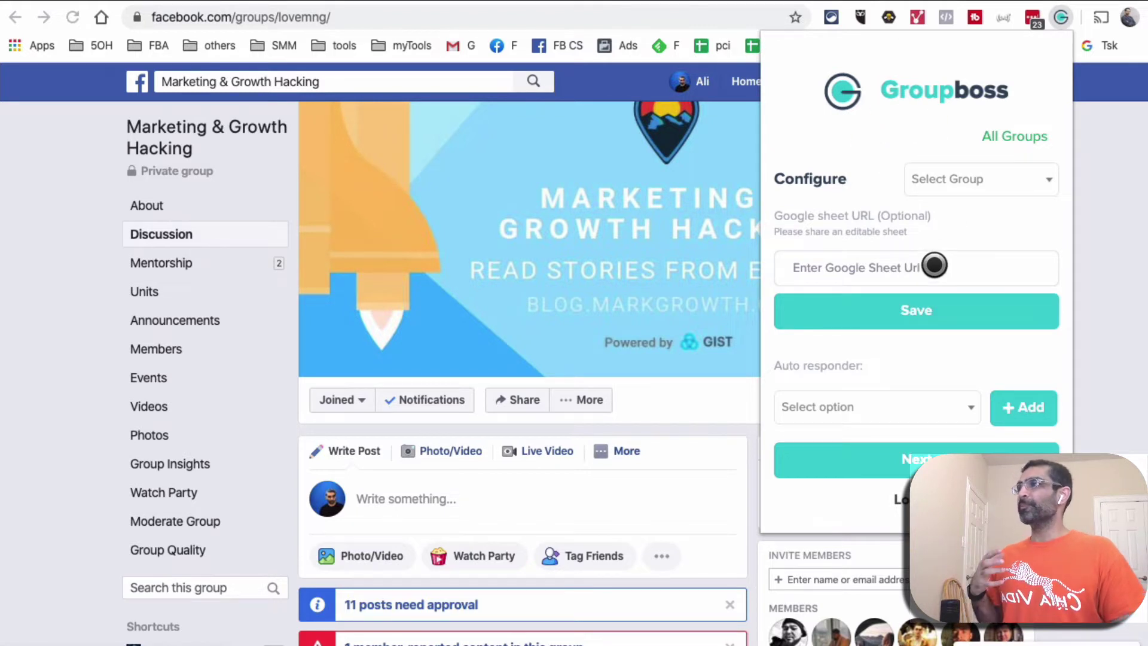
left_click_drag(819, 214, 956, 216)
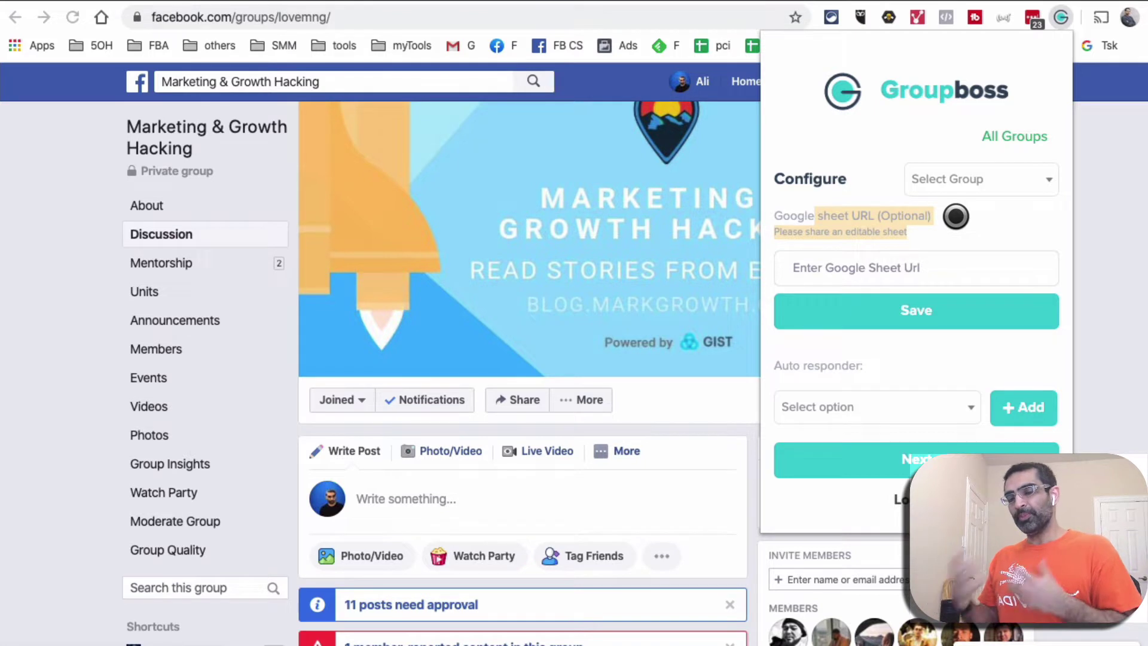
left_click(957, 253)
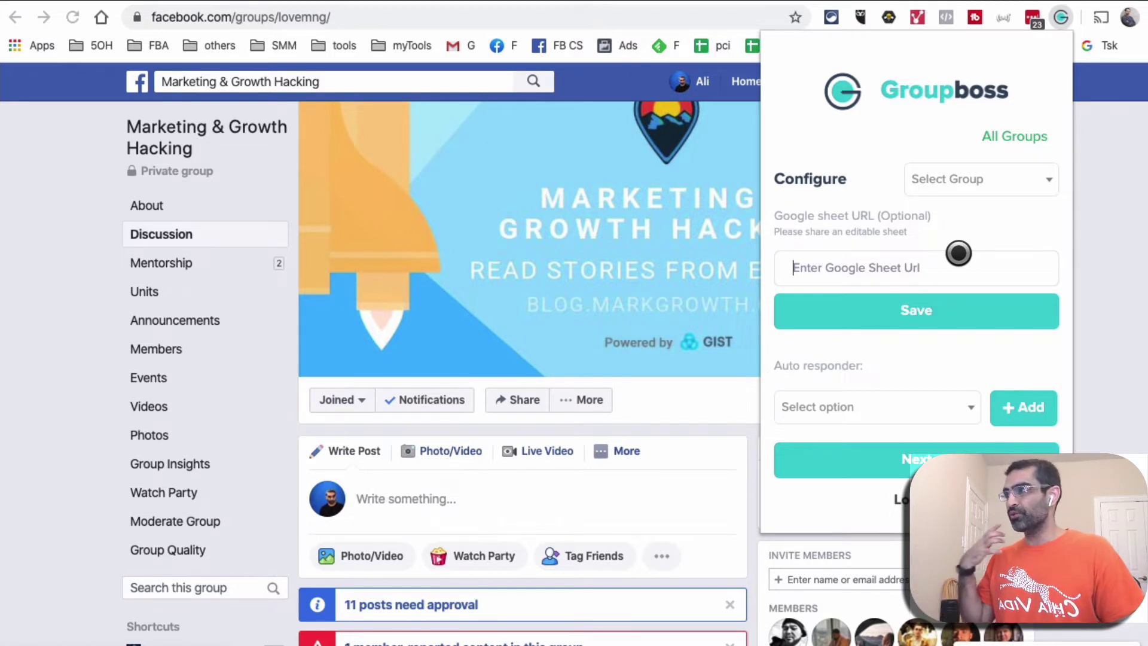
left_click(979, 282)
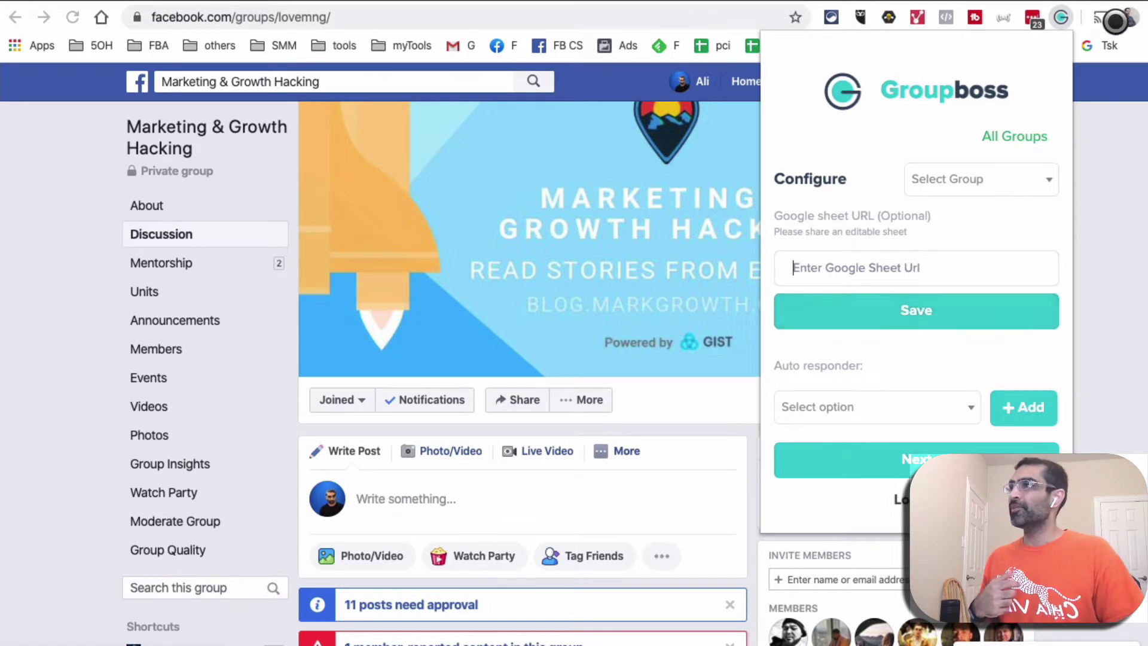
- View the captured email leads on the Groupboss web dashboard, and return to the Marketing & Growth Hacking group
key("ctrl+Tab")
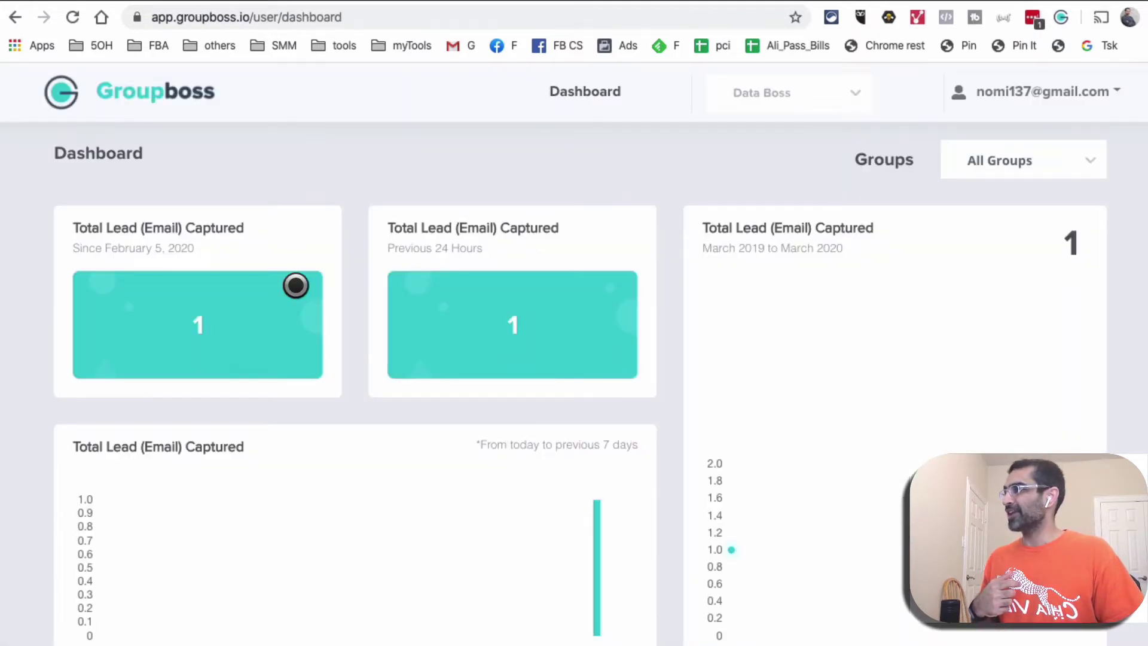
mouse_move(426, 276)
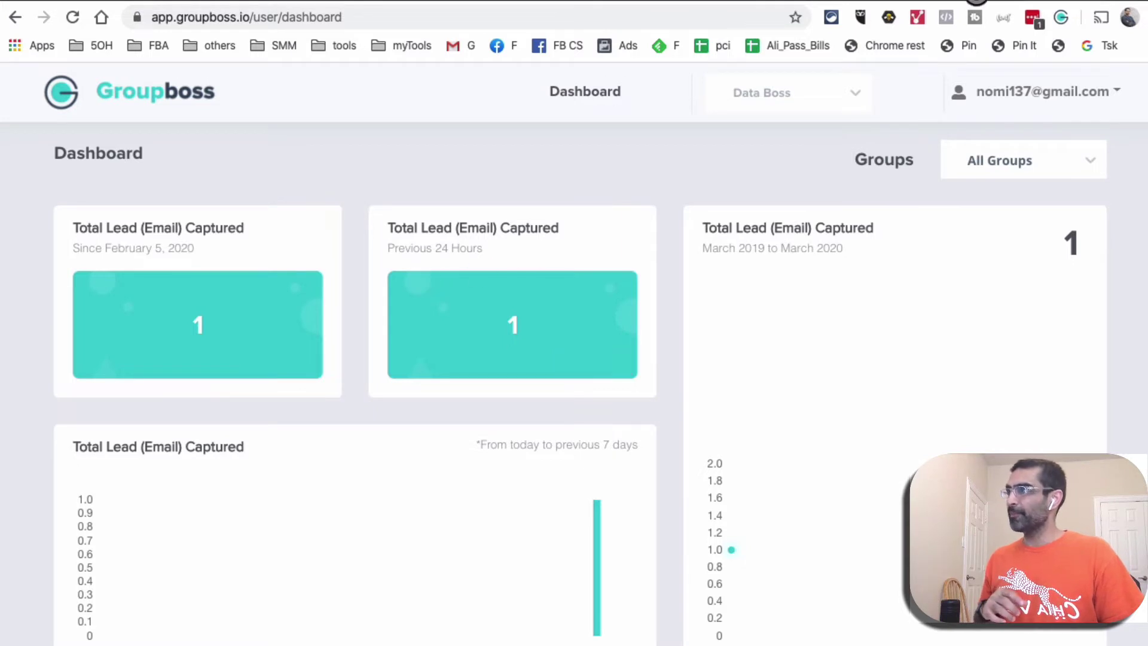
key("ctrl+shift+Tab")
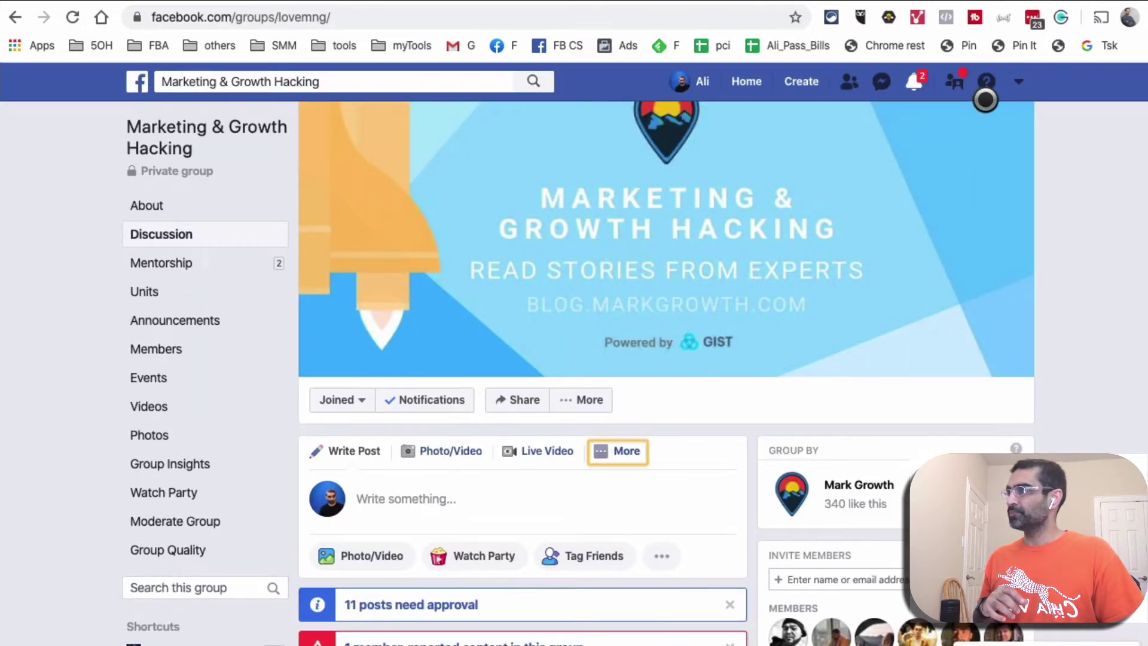
- Select Marketing & Growth Hacking as the group to configure in the Groupboss extension
left_click(1059, 17)
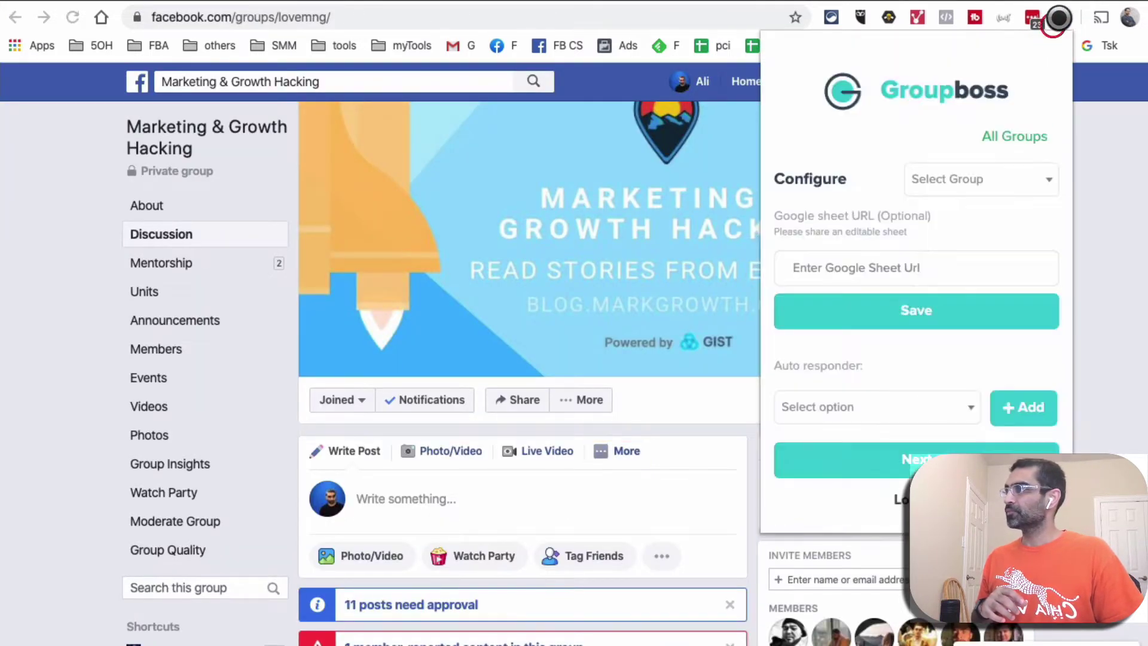
left_click(1044, 168)
scroll(1005, 343, "down", 2)
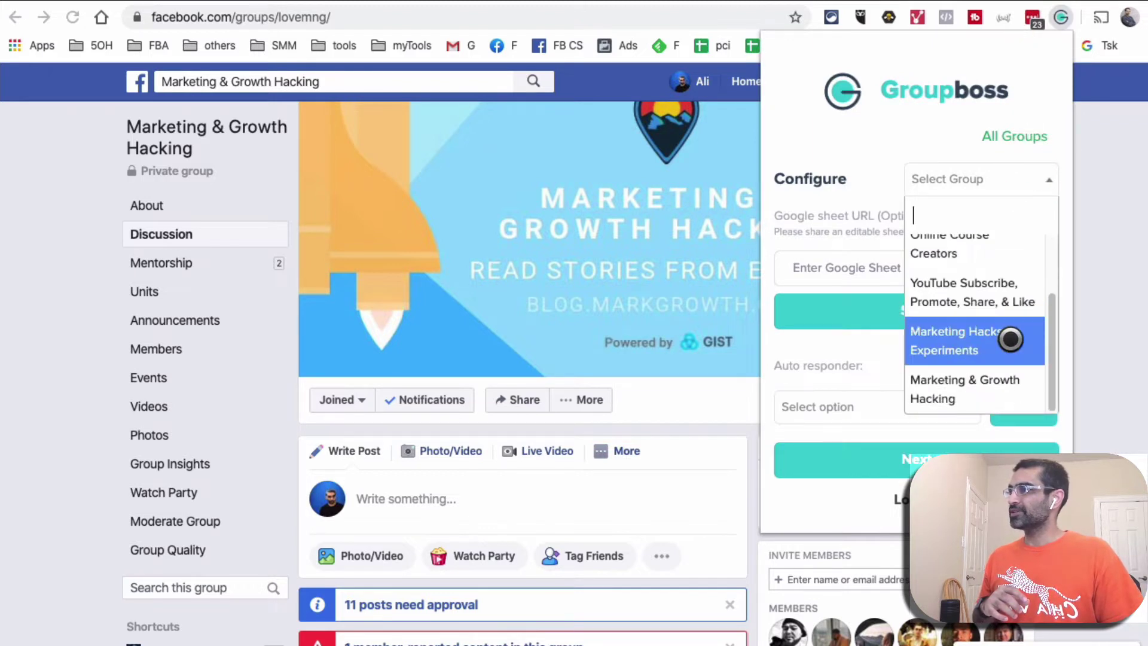
left_click(984, 380)
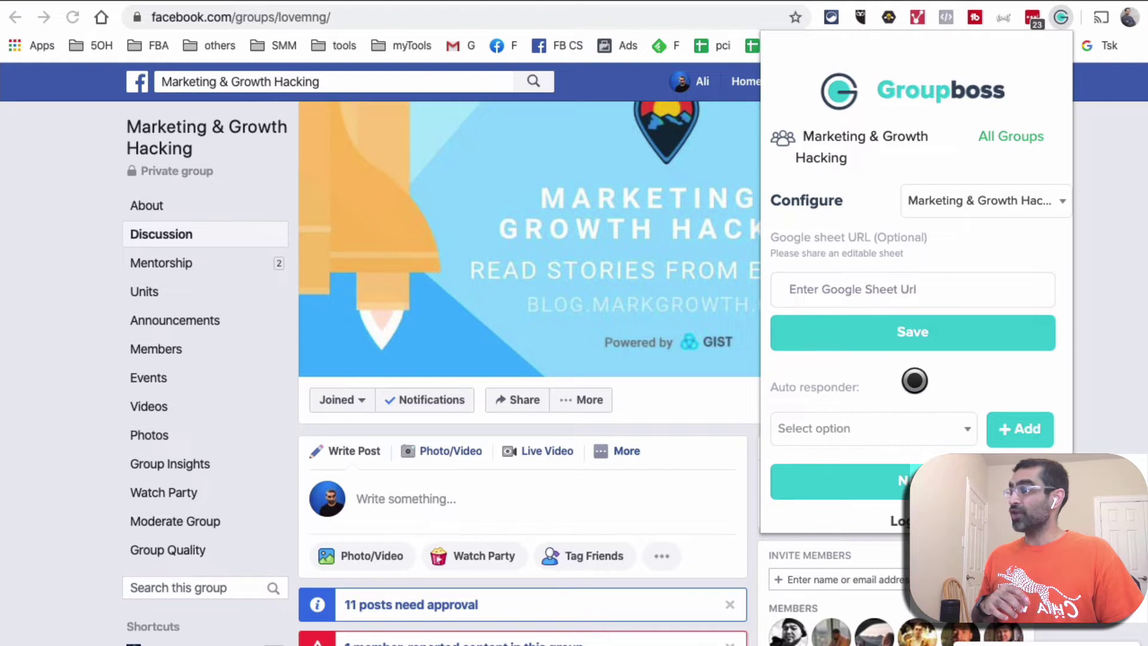
- View the available auto responder services for the Marketing & Growth Hacking group, and continue to the extension's captured-leads summary
left_click(923, 427)
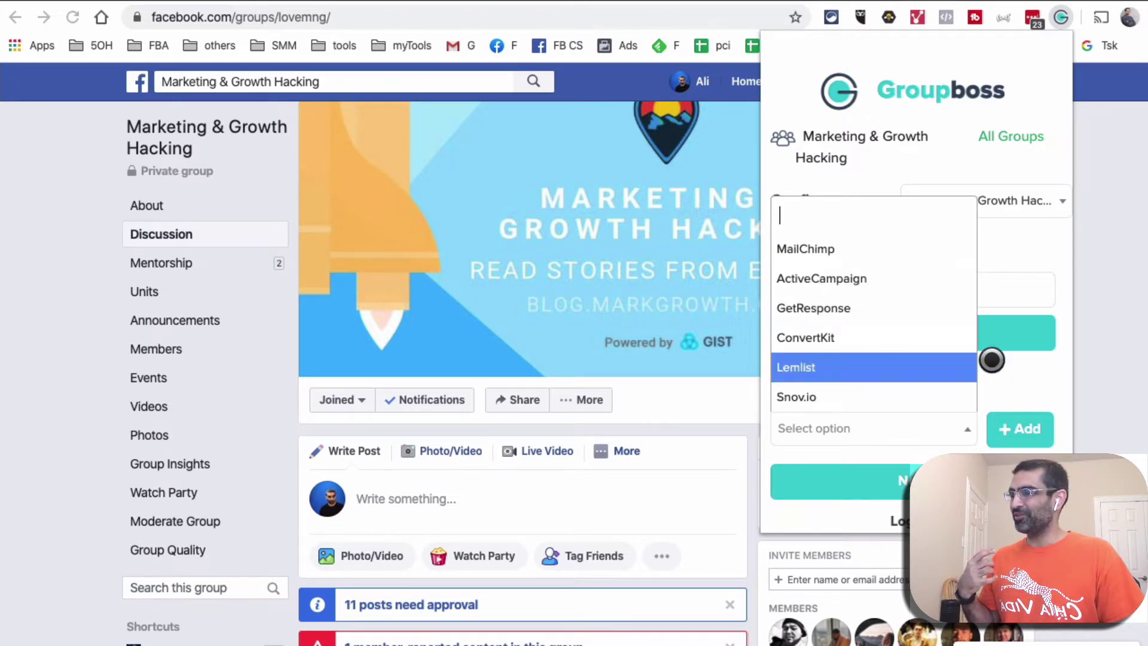
left_click(1032, 375)
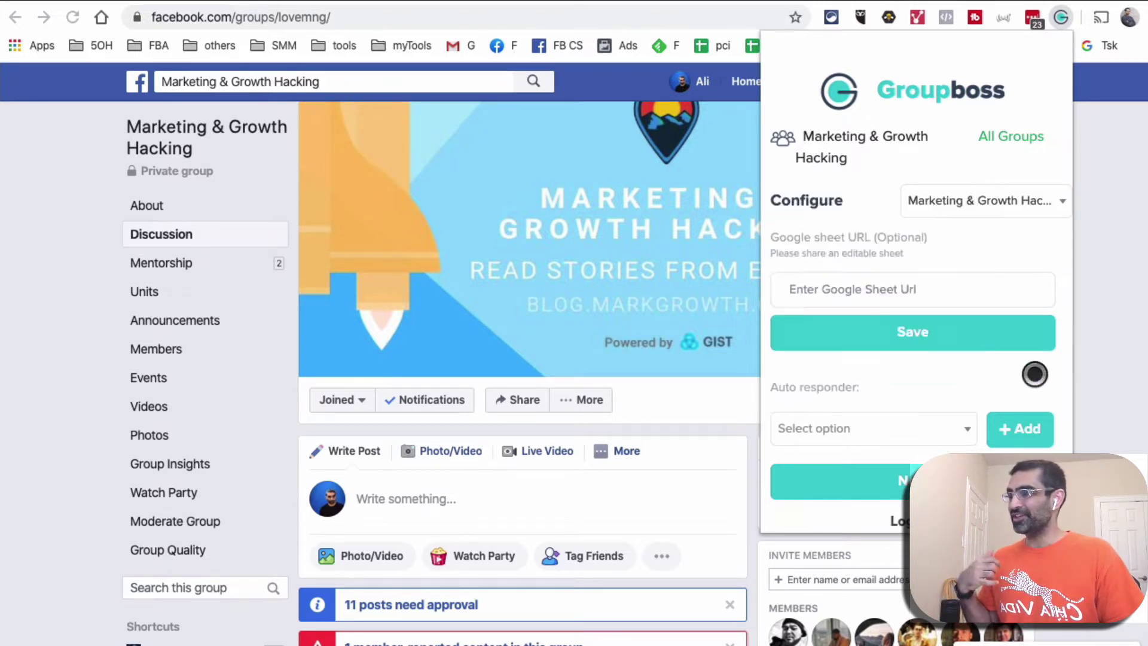
left_click(1024, 377)
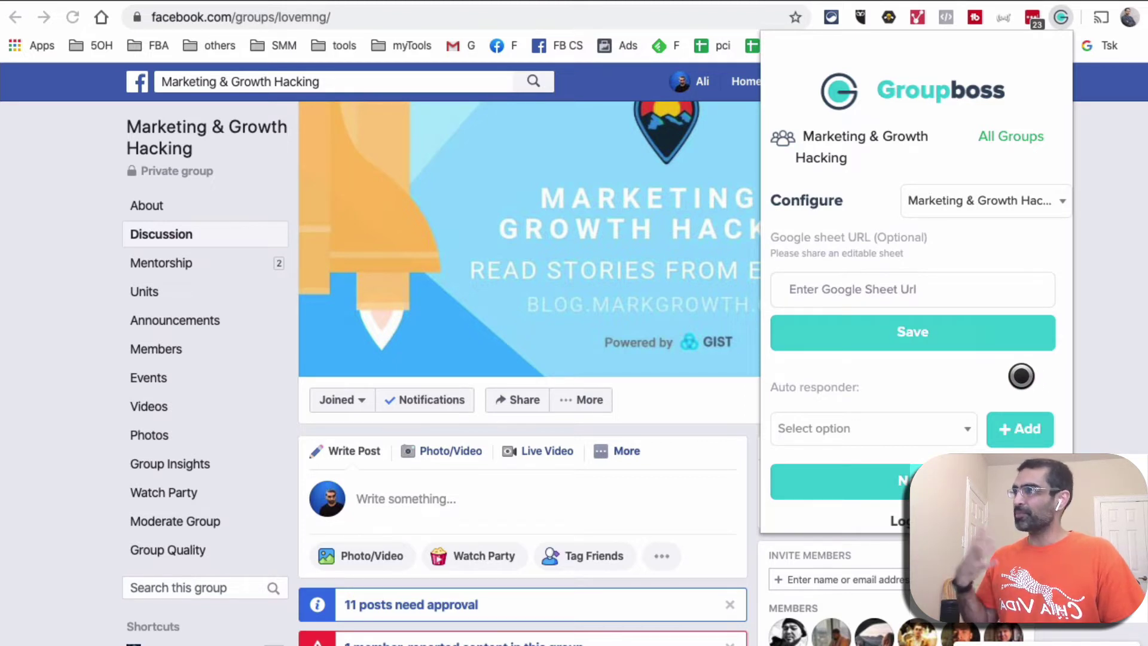
left_click(867, 481)
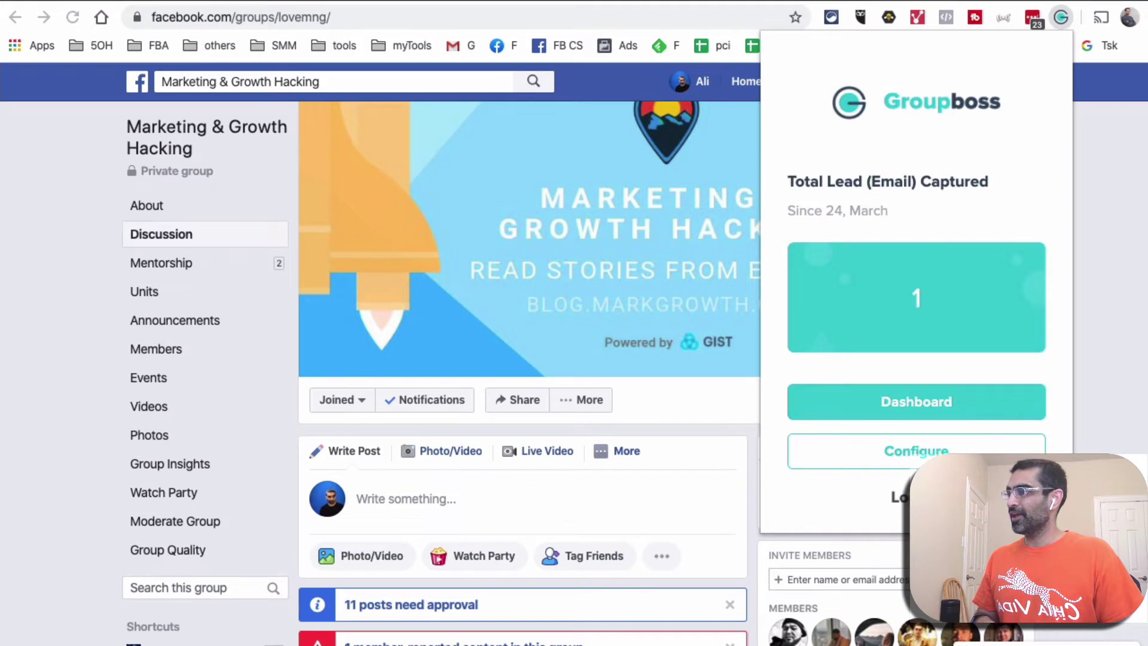
- Return to the extension's configuration and check the list of selectable groups for Marketing & Growth Hacking
left_click(979, 451)
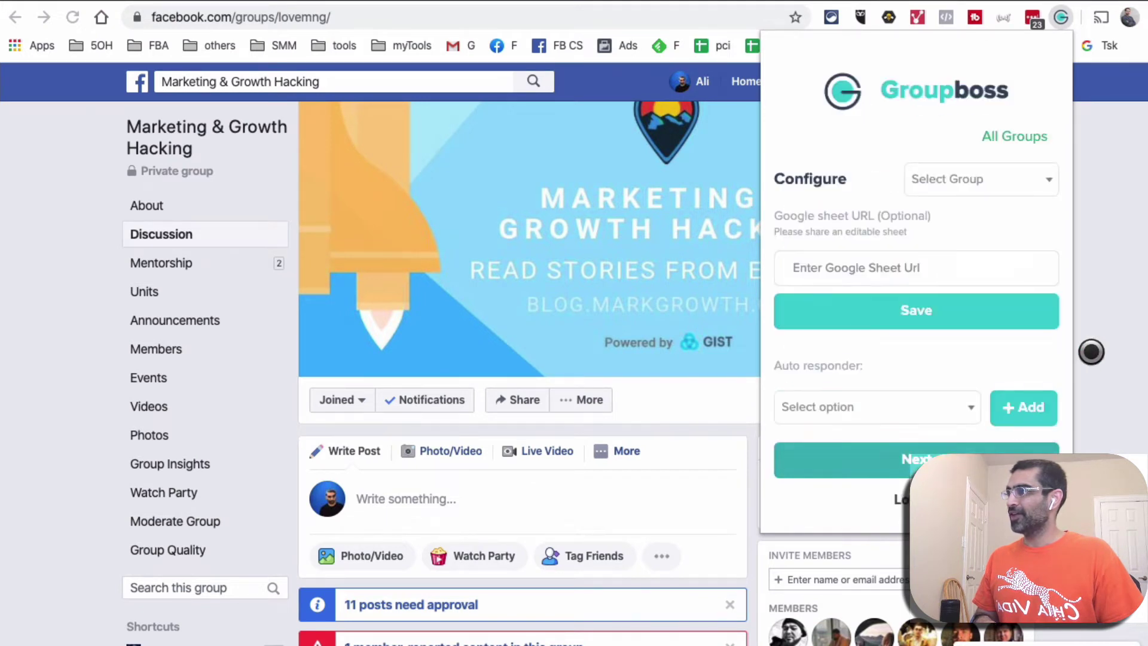
left_click(1029, 163)
scroll(1019, 251, "down", 2)
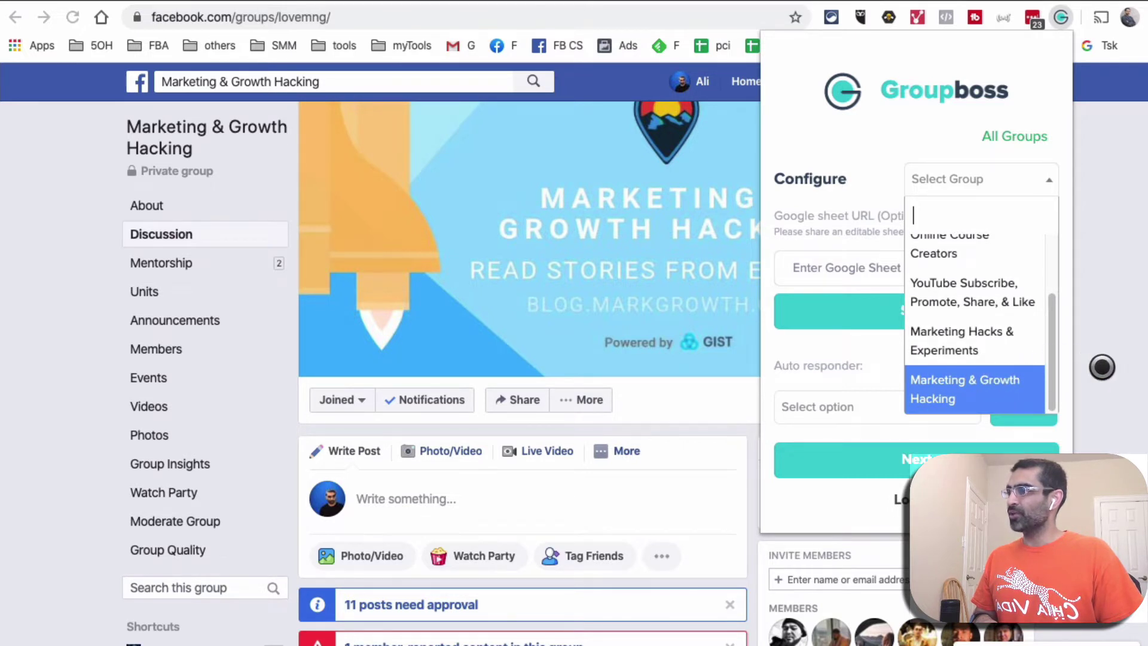
left_click(1102, 367)
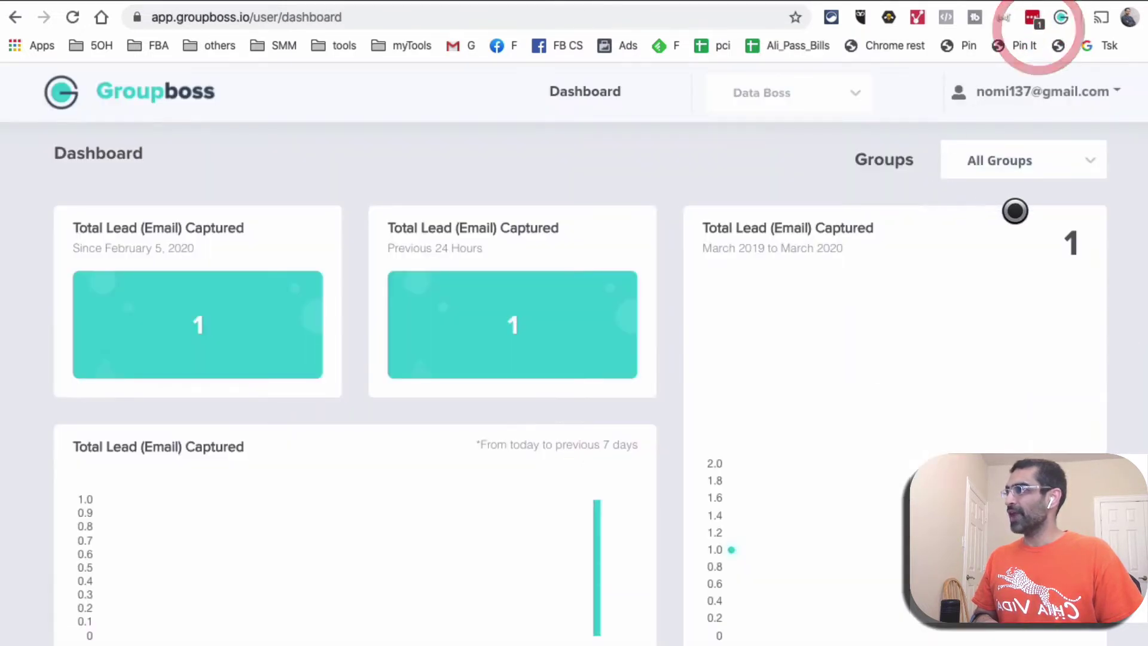
- Reload the Groupboss web dashboard and check its group filter for Marketing & Growth Hacking
left_click(1061, 149)
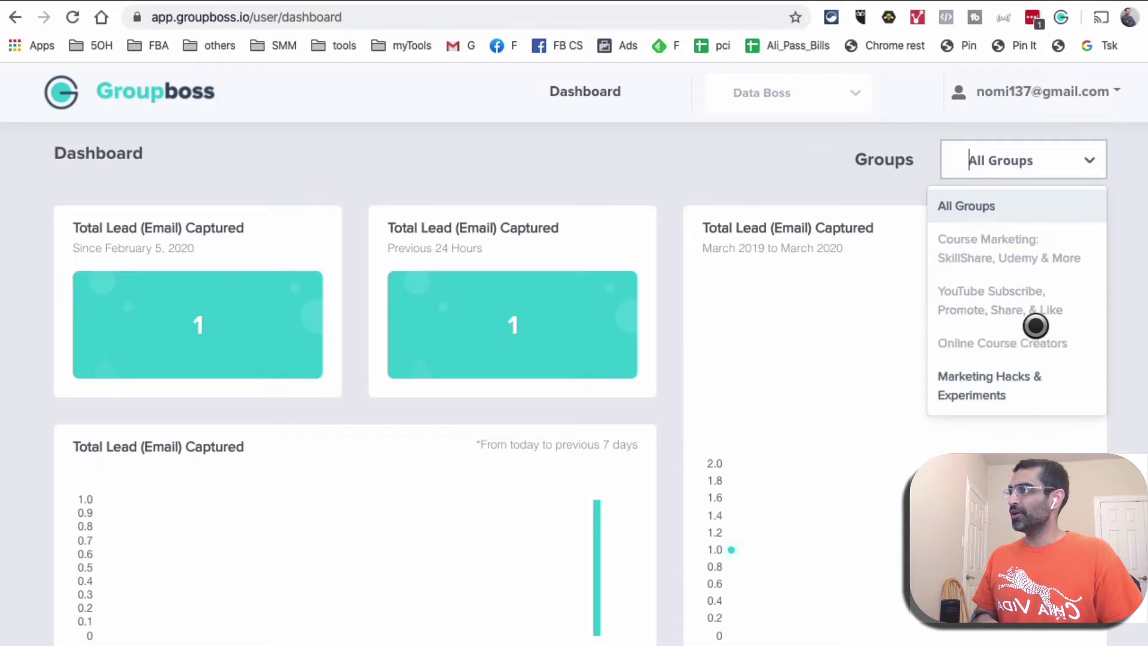
left_click(755, 171)
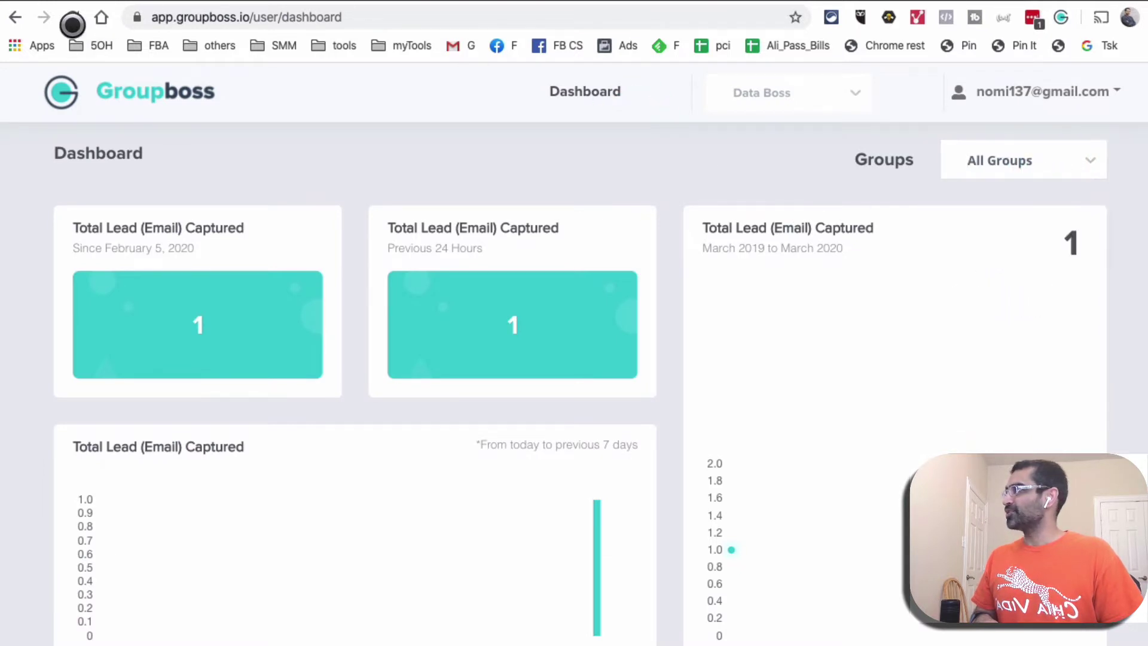
left_click(75, 17)
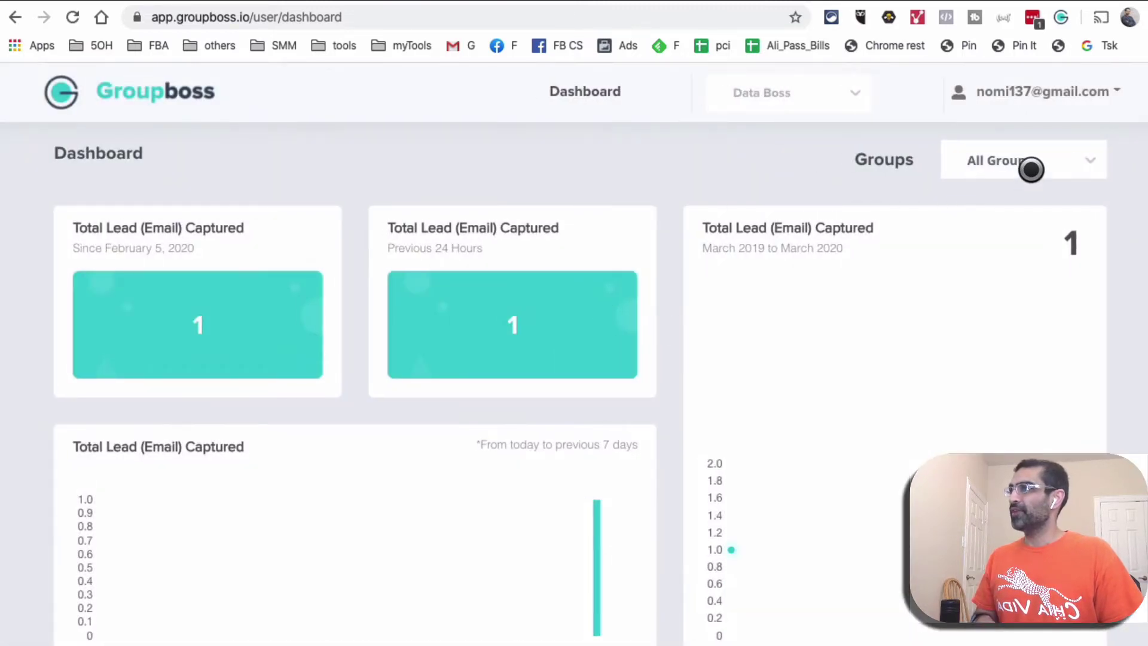
left_click(1030, 170)
scroll(1048, 322, "down", 1)
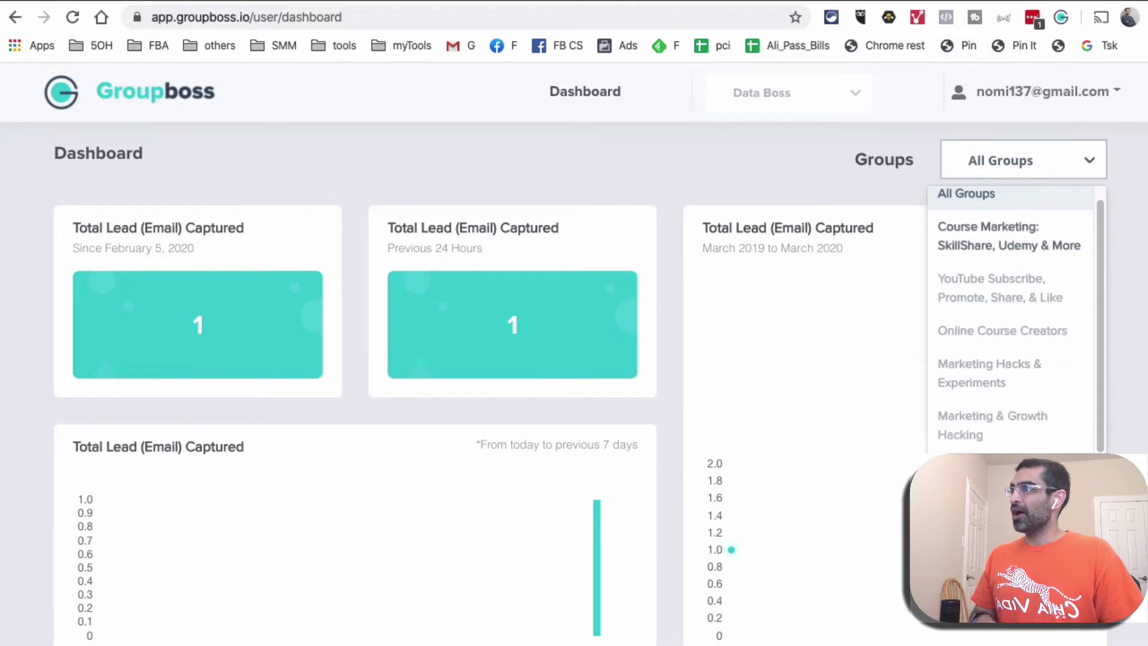
- Look back at the Facebook group, and recheck the groups offered in the Groupboss dashboard filter
key("ctrl+Tab")
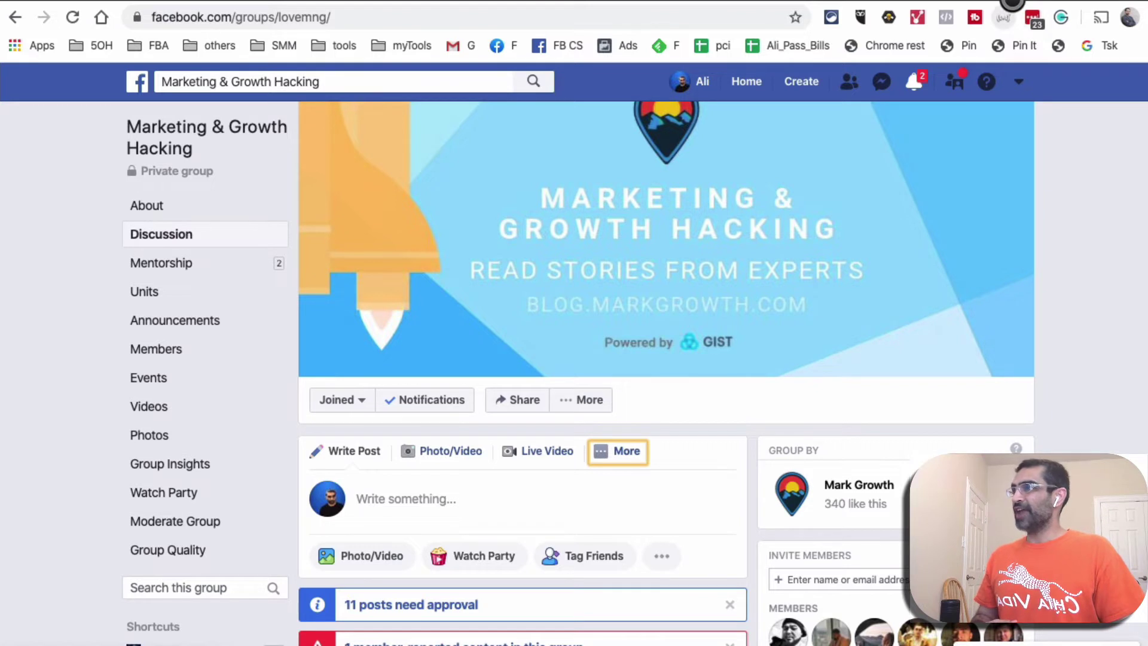
key("ctrl+shift+Tab")
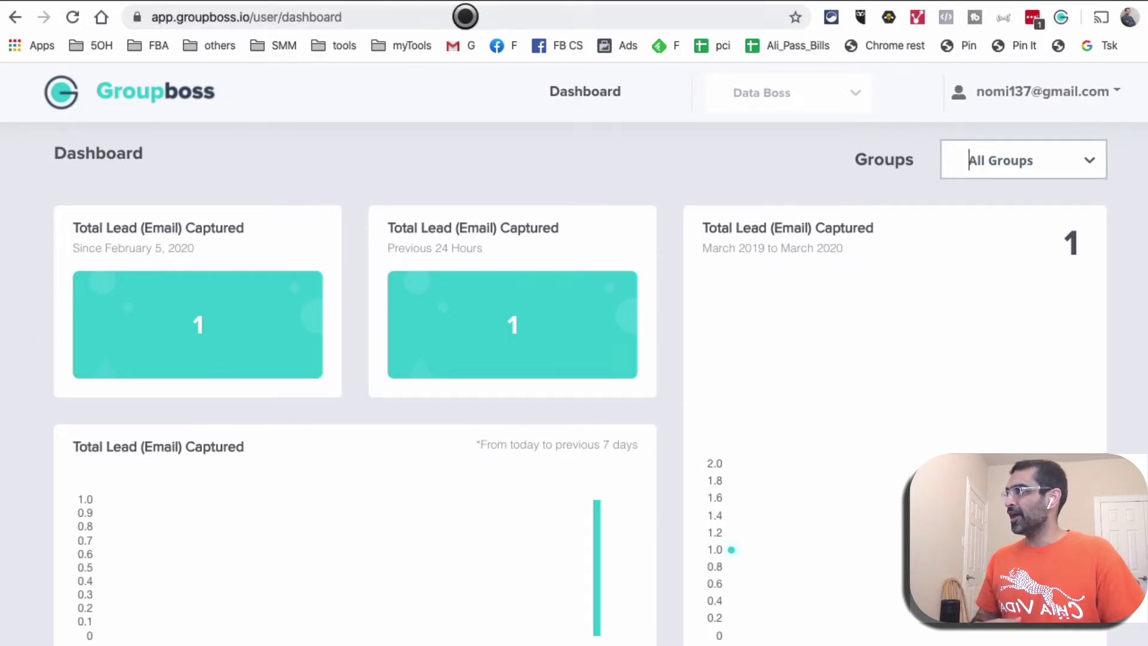
left_click(591, 89)
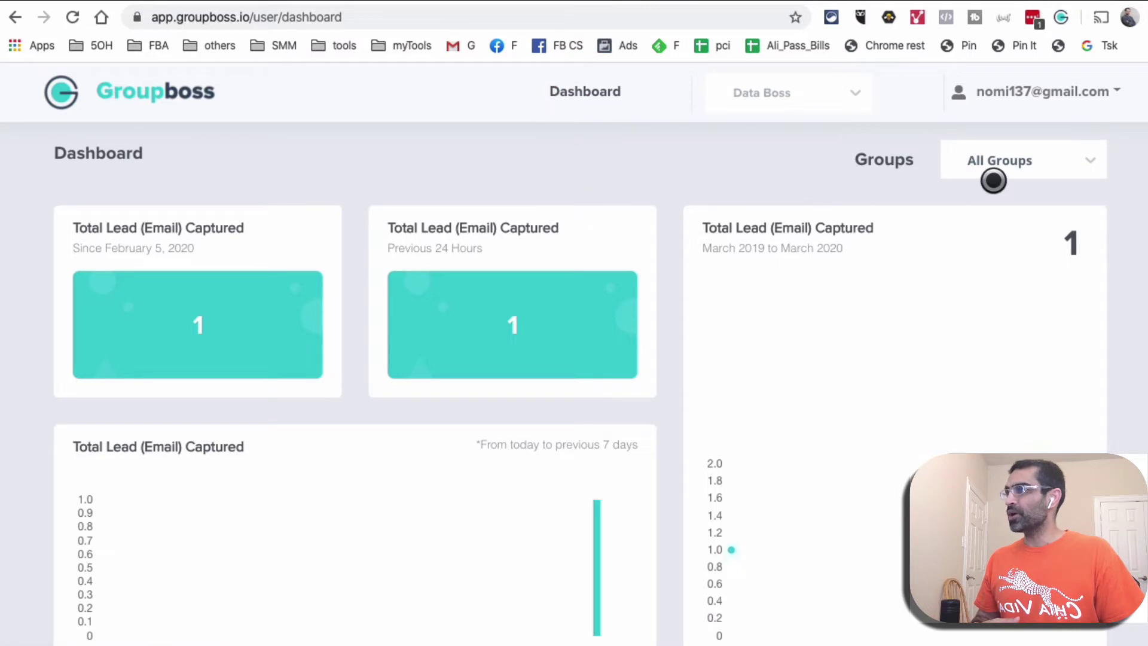
left_click(1053, 154)
scroll(1046, 242, "down", 1)
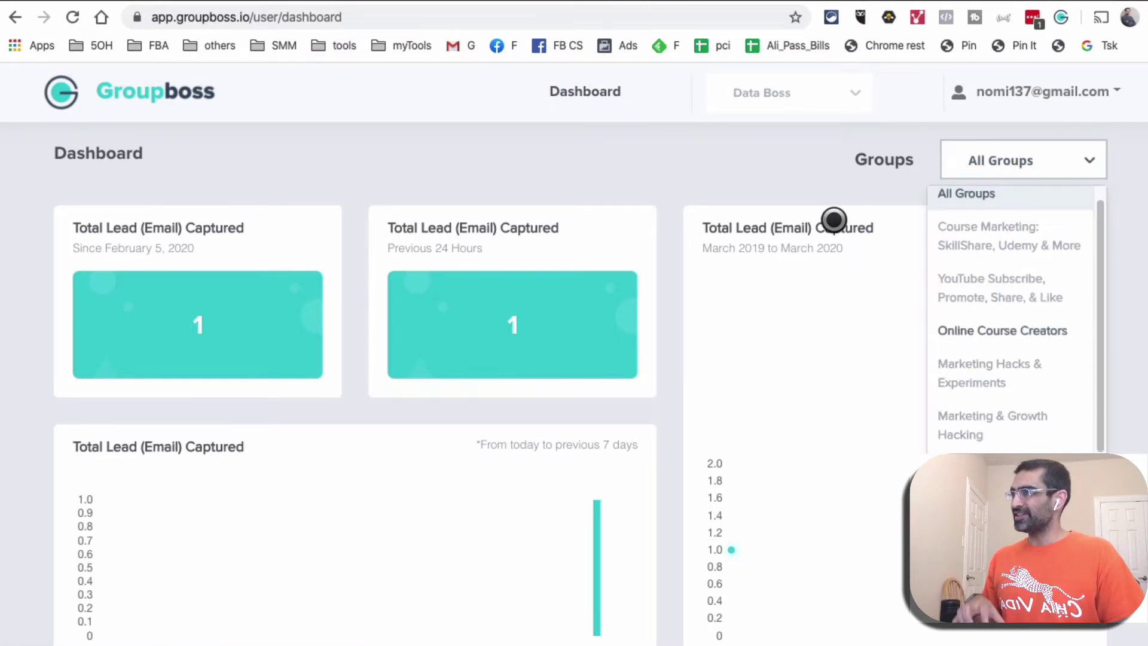
left_click(877, 135)
- View the dashboard's account options and examine the charts of captured email leads
left_click(1033, 95)
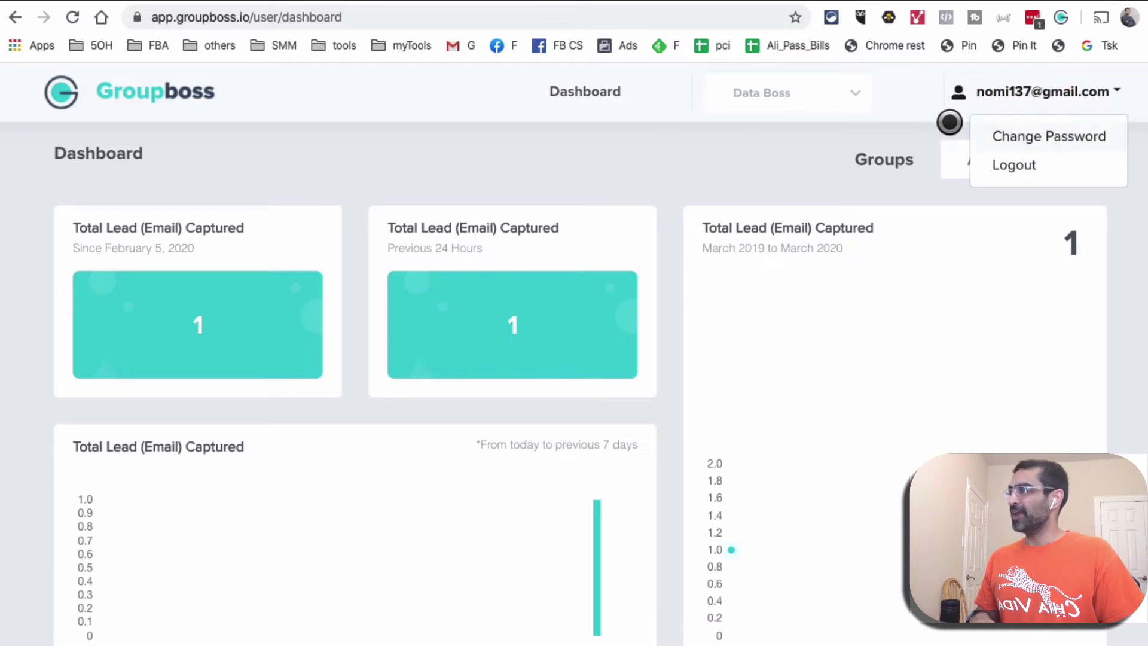
left_click(622, 108)
scroll(251, 311, "down", 1)
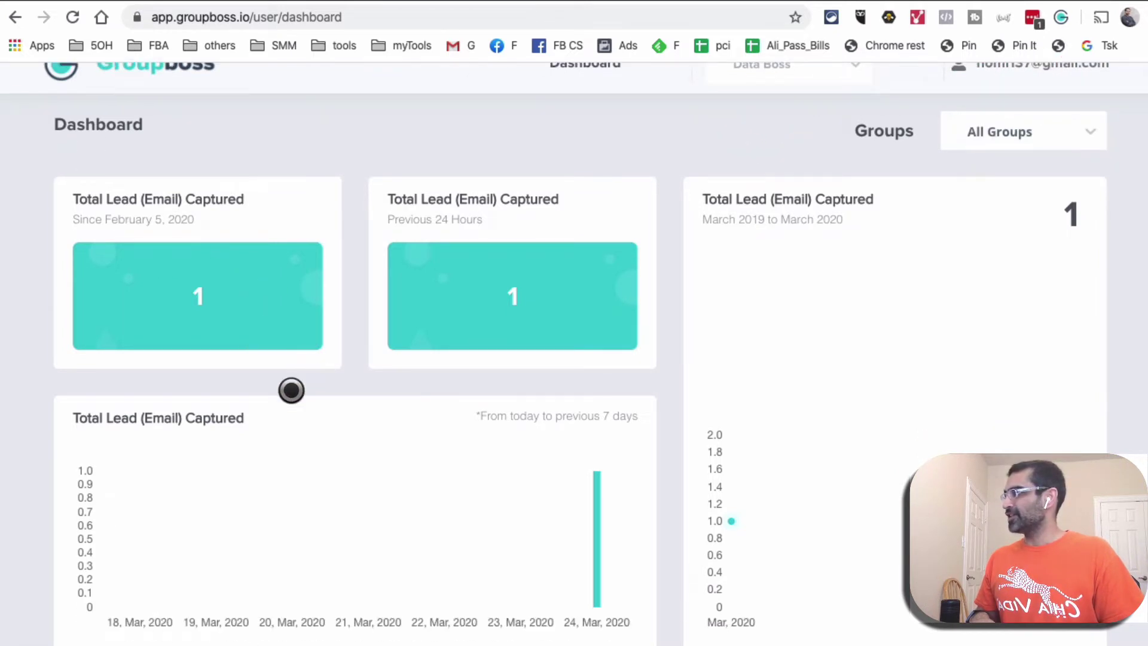
mouse_move(515, 260)
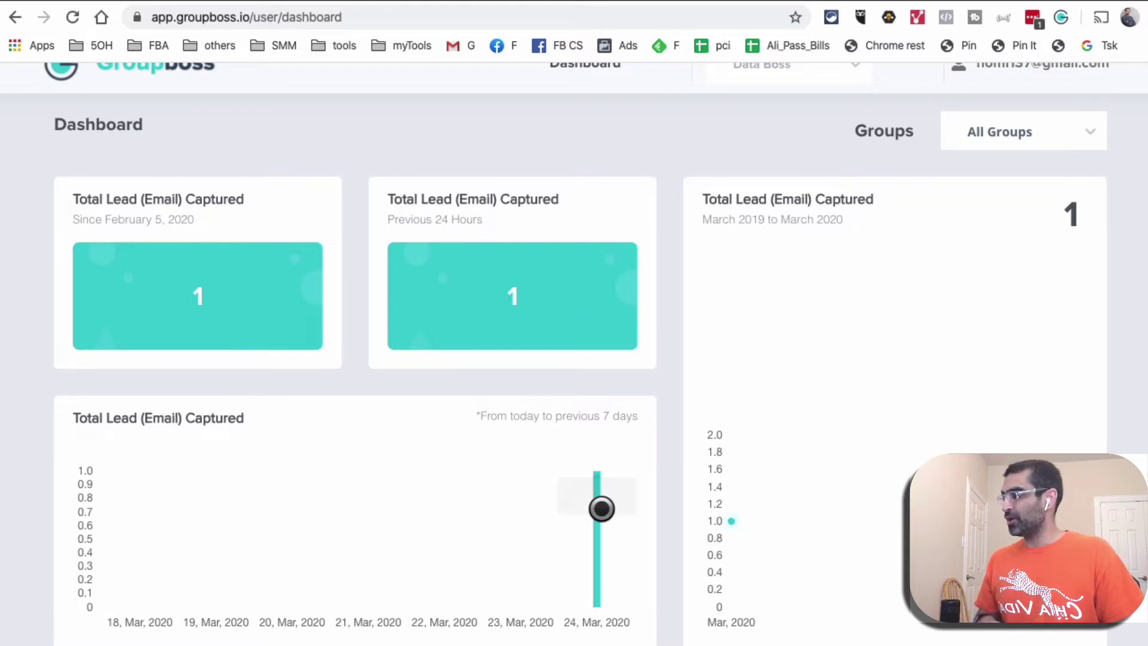
scroll(706, 448, "up", 1)
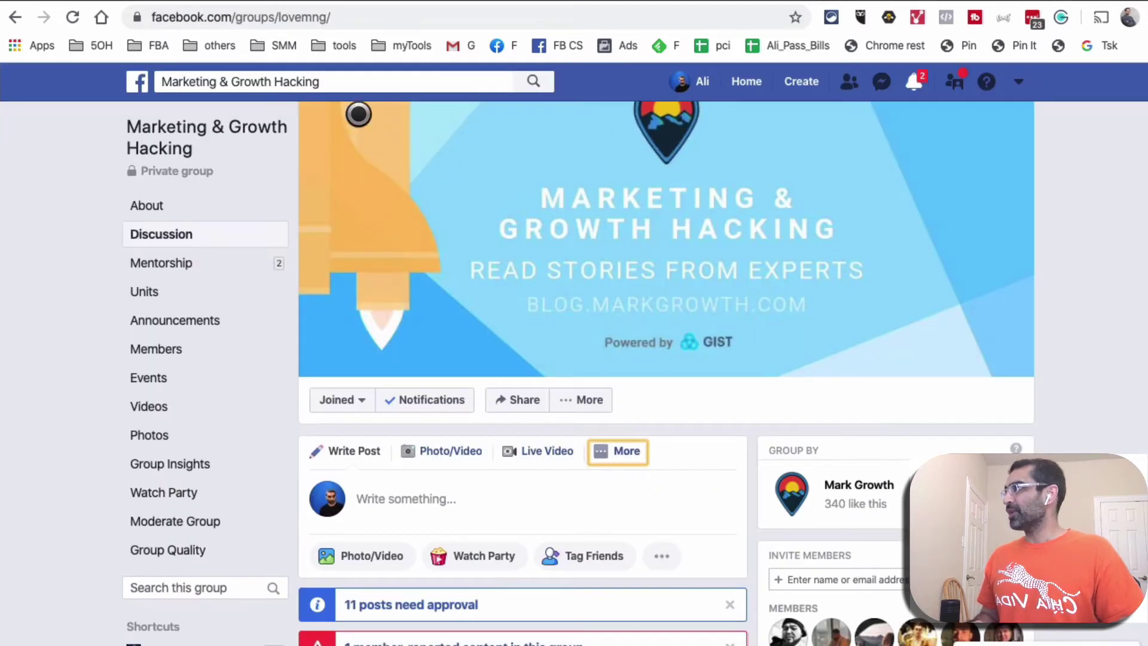
- Search Facebook for "online course creators" and open the Online Course Creators group
left_click(360, 76)
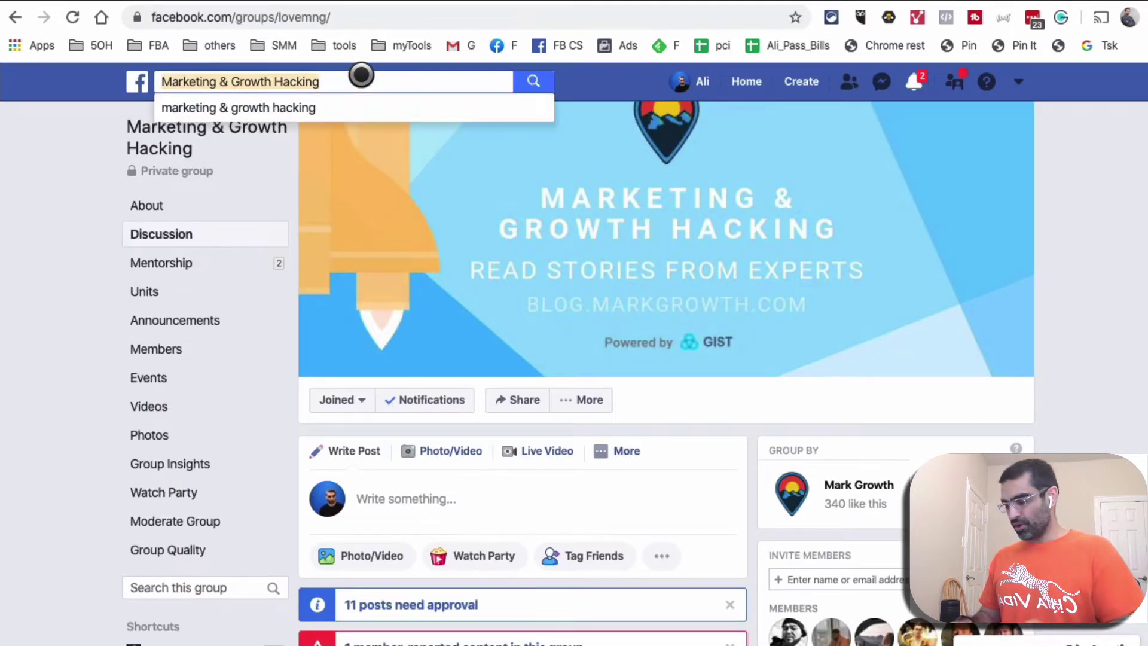
type("course")
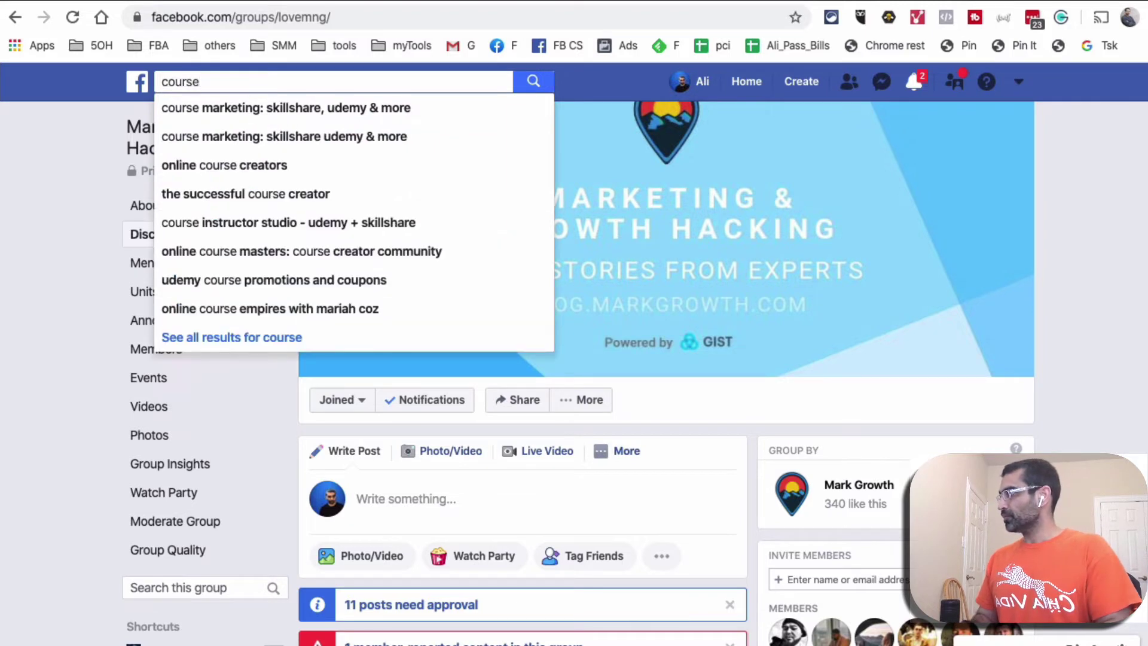
key("Down")
key("Down")
key("Down")
key("Return")
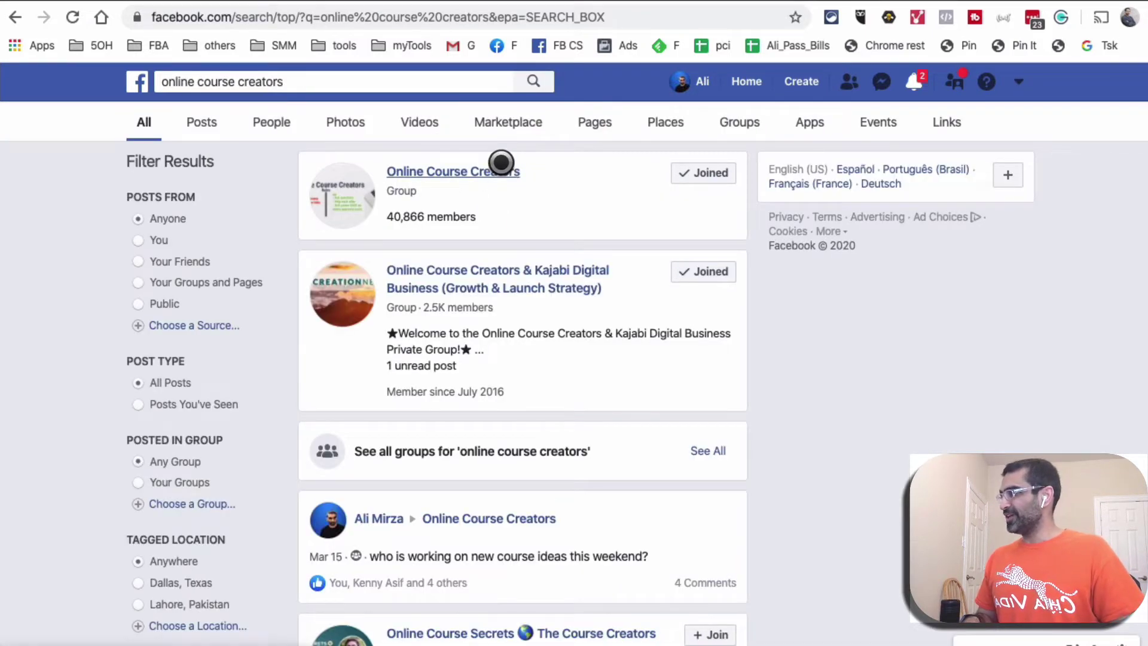
left_click(658, 279)
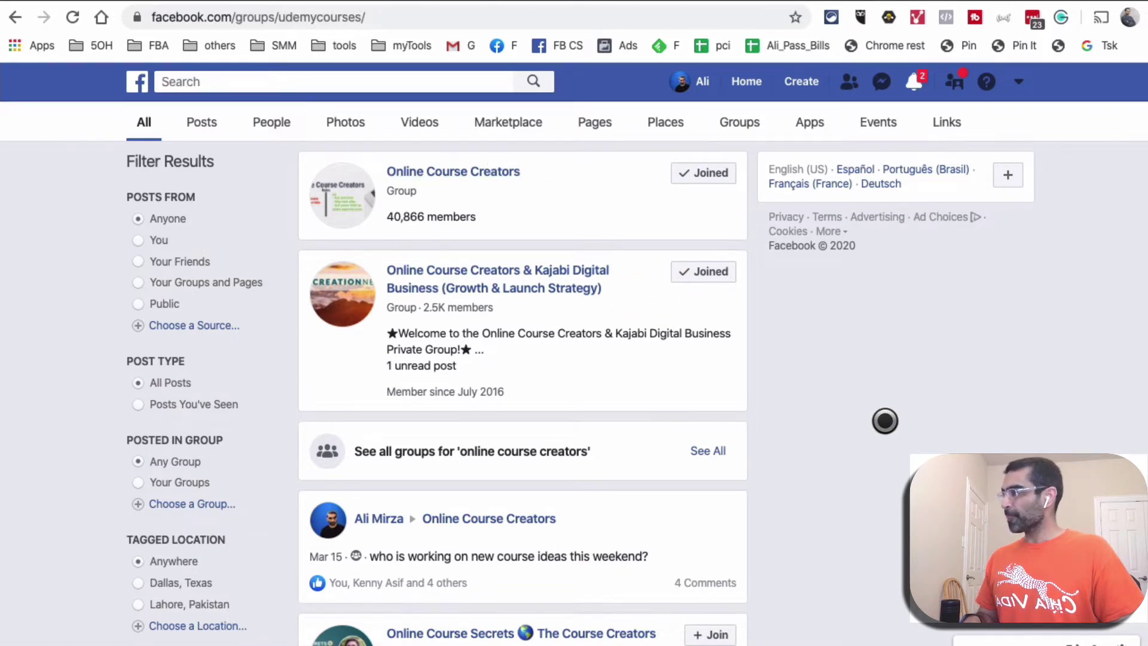
- Open the pending member requests of the Online Course Creators group and look through the applicants
scroll(895, 413, "down", 1)
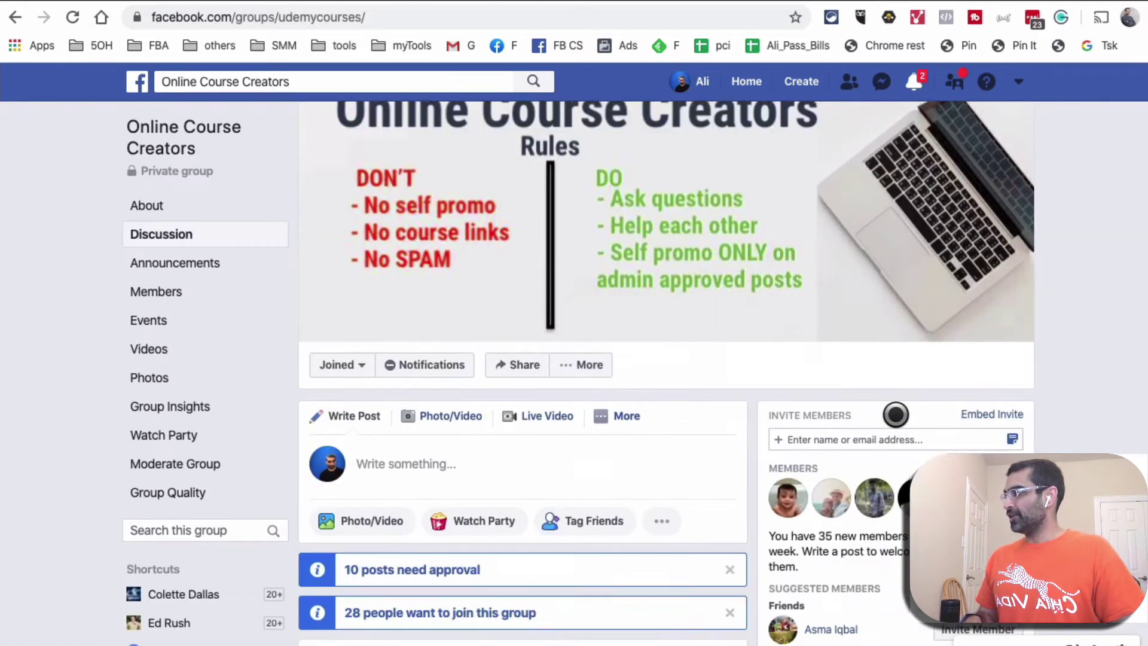
scroll(895, 414, "down", 3)
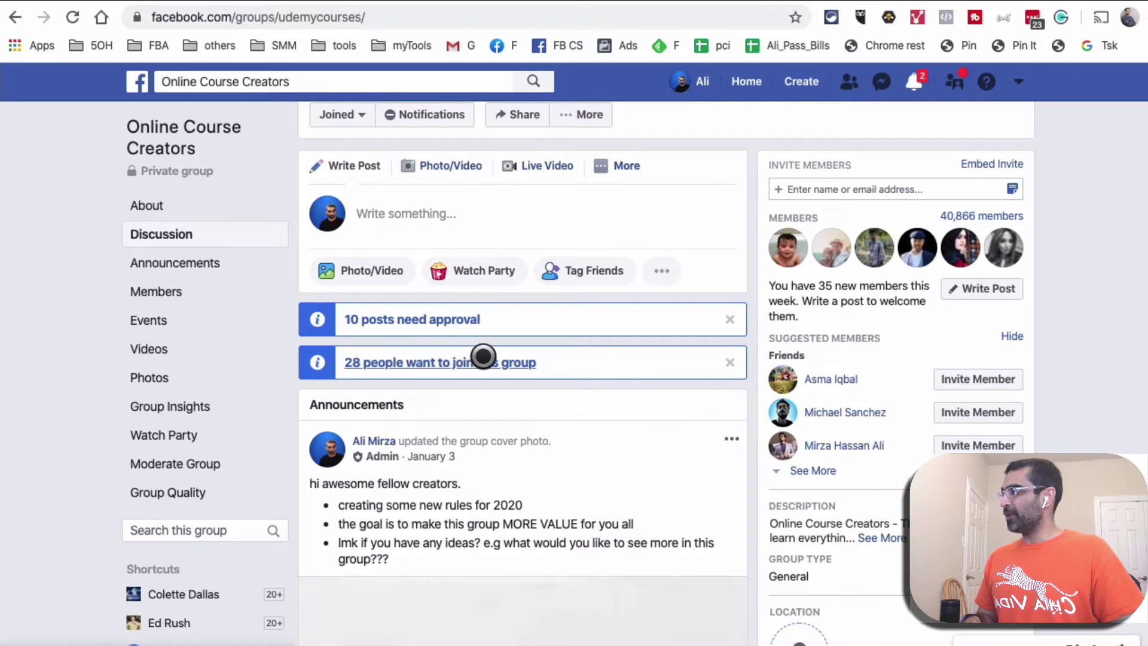
left_click(532, 358)
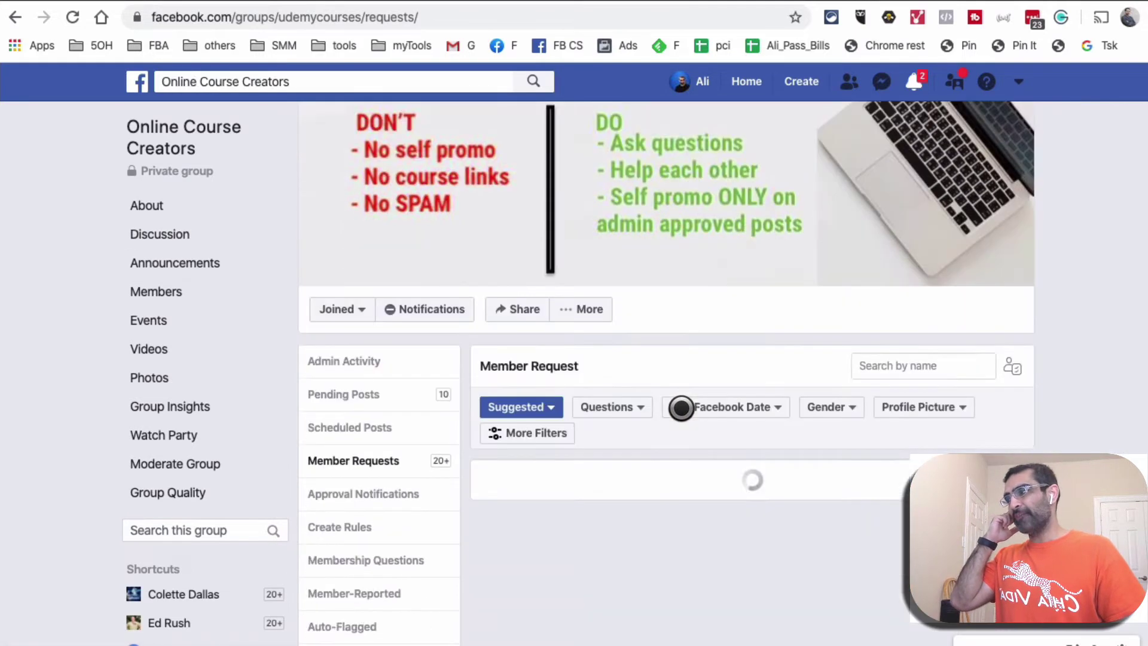
scroll(681, 407, "down", 6)
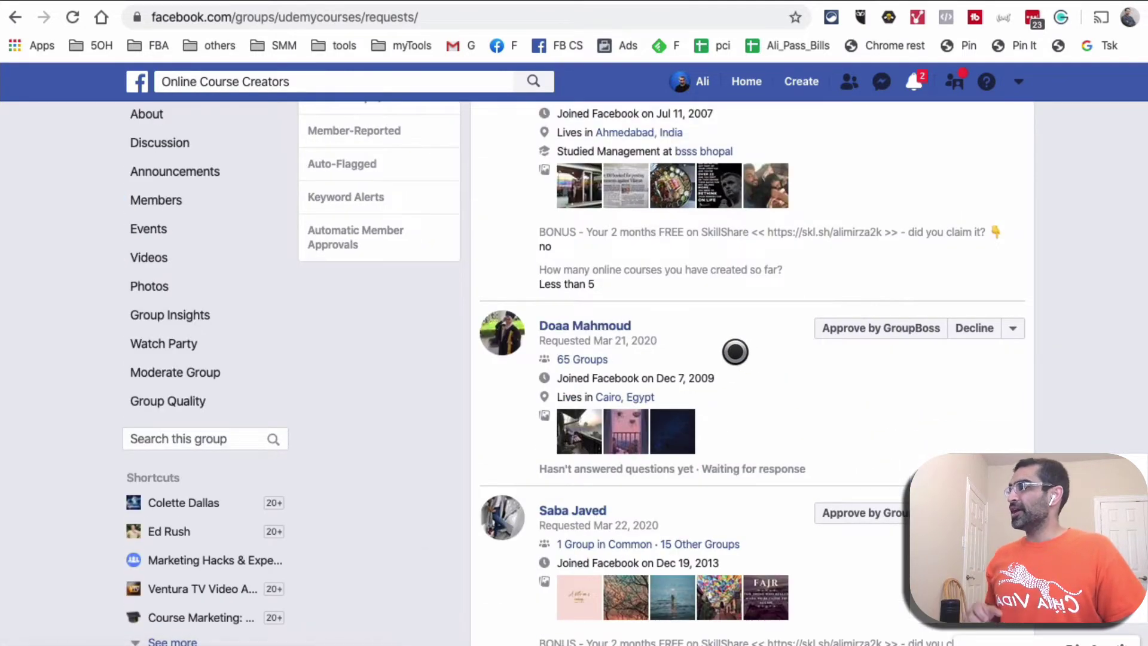
scroll(734, 352, "up", 2)
scroll(730, 356, "down", 3)
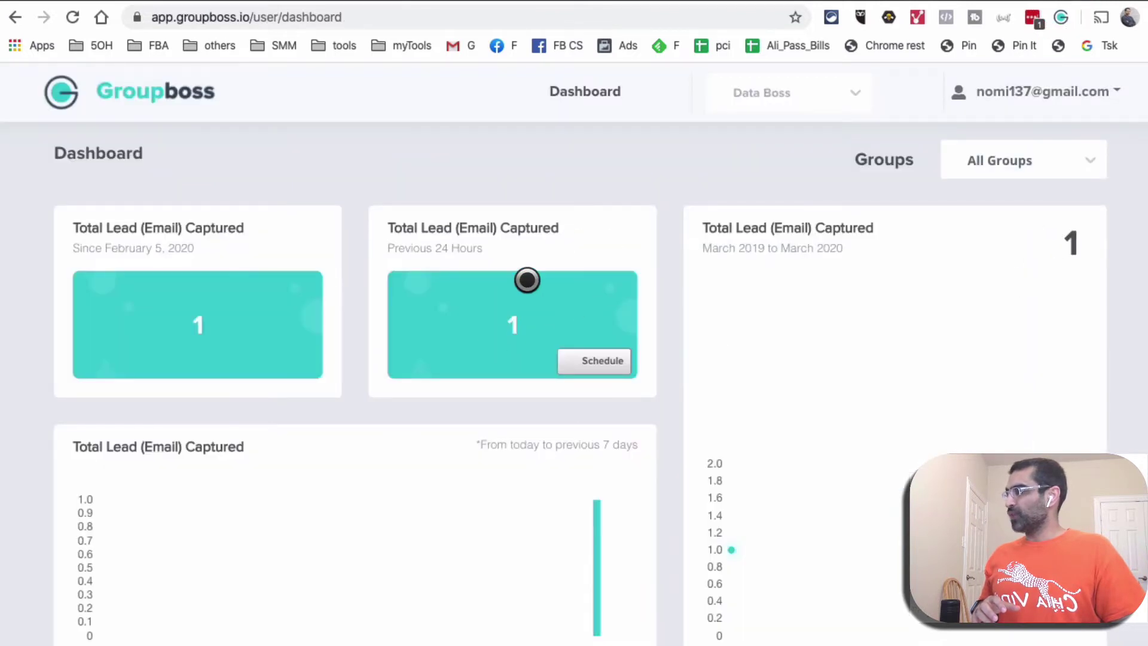
- Filter the Groupboss dashboard's captured leads by the Online Course Creators group
left_click(1037, 159)
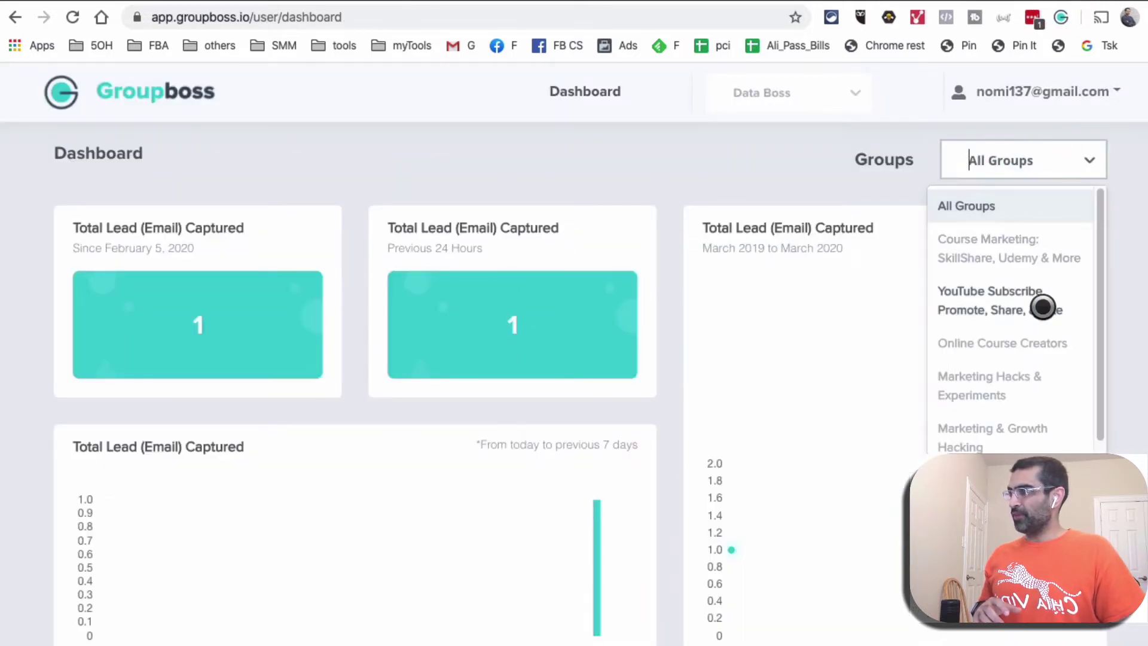
scroll(1041, 308, "down", 1)
left_click(993, 338)
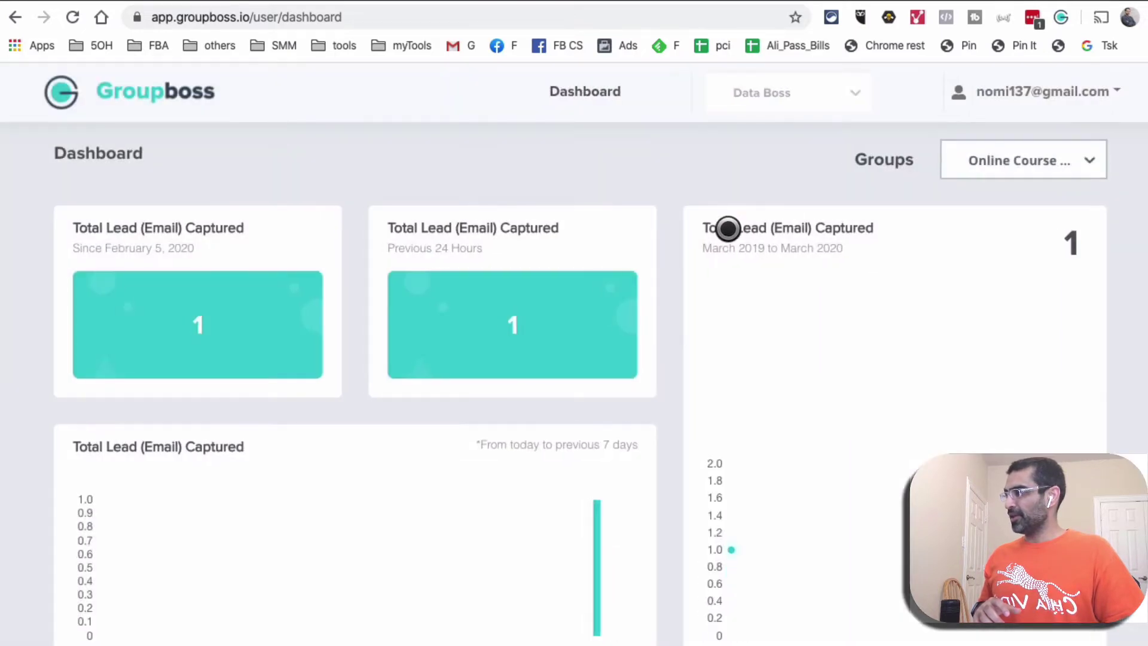
mouse_move(486, 356)
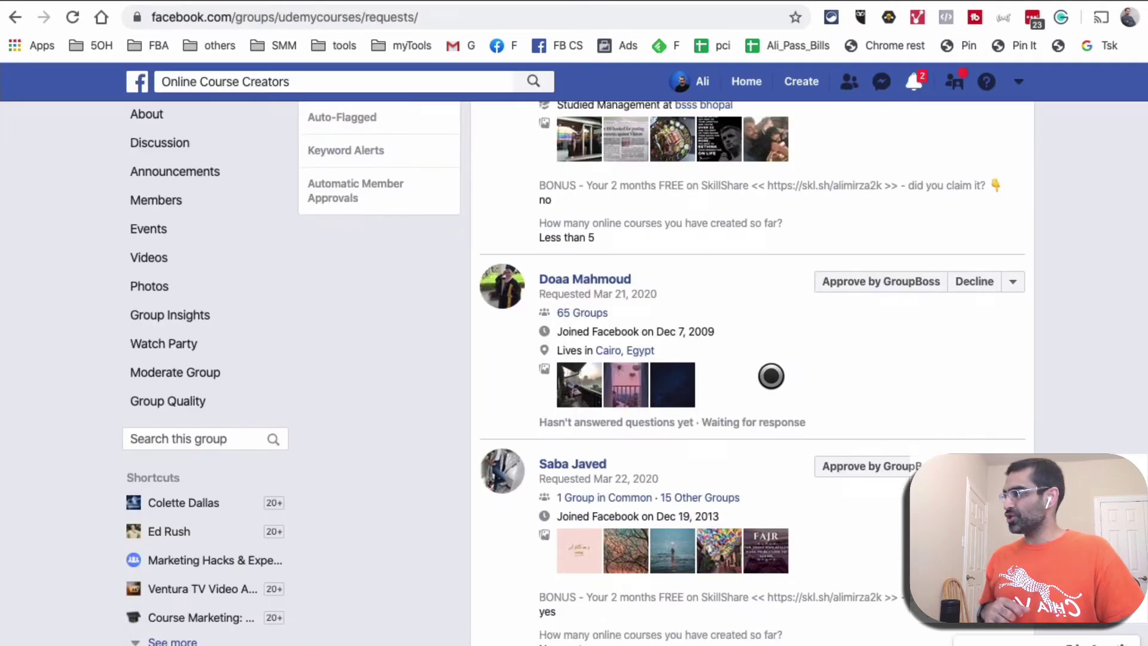
- Find a member request in Online Course Creators that answers the email question, and examine the applicant's answers
scroll(770, 375, "down", 10)
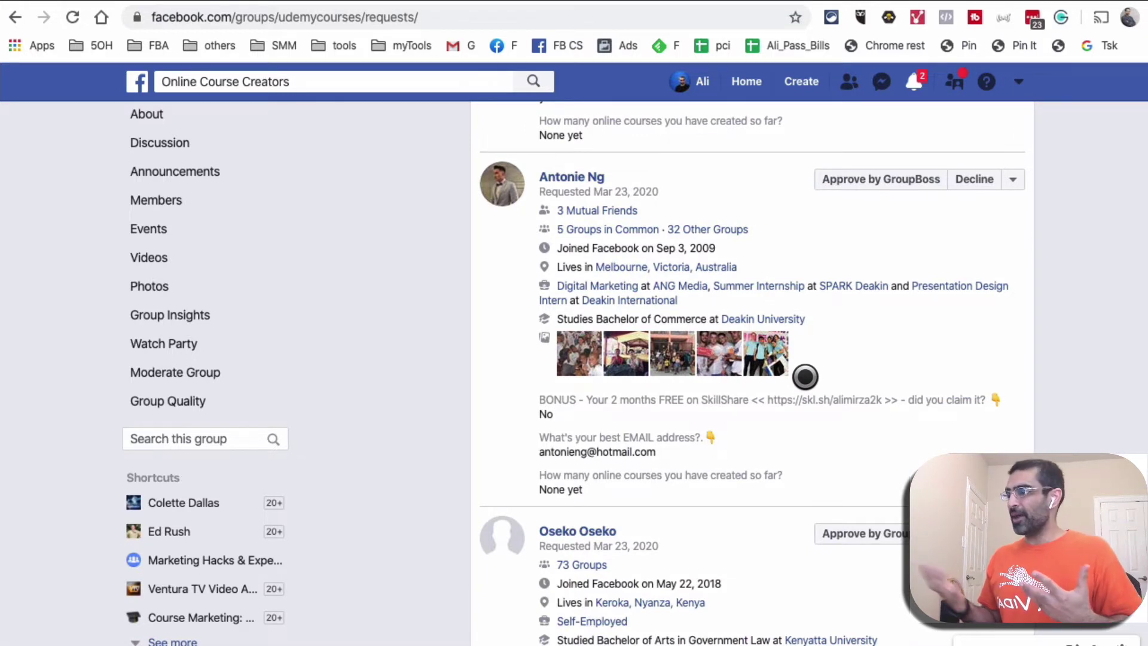
scroll(805, 377, "down", 1)
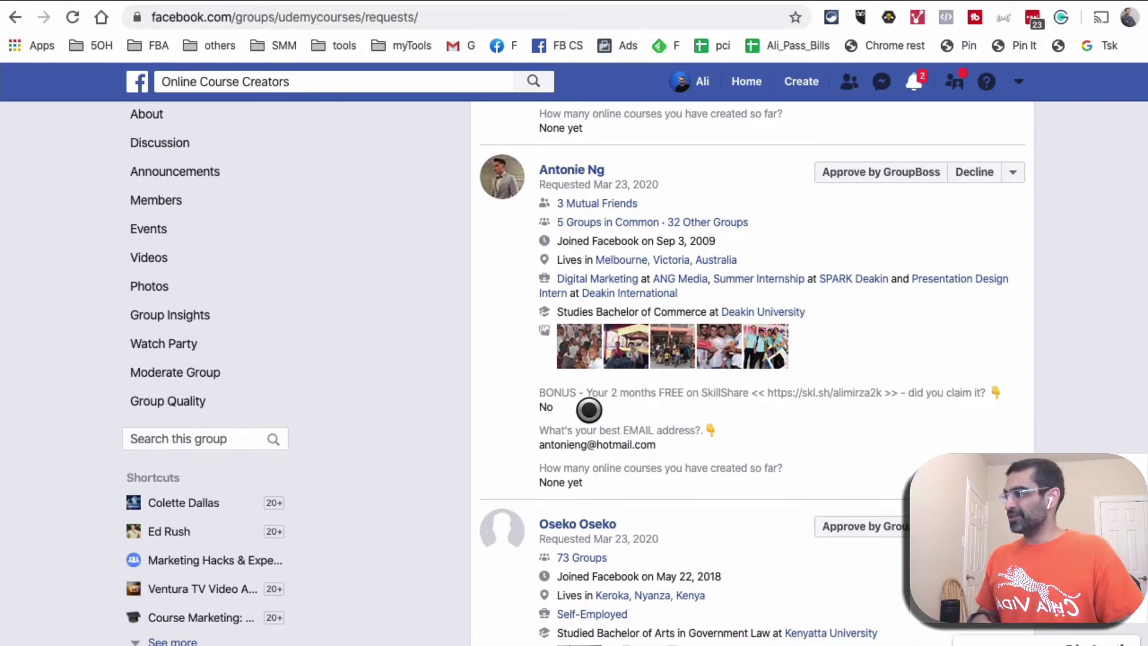
left_click_drag(549, 415, 813, 418)
left_click_drag(720, 433, 549, 425)
scroll(741, 348, "down", 1)
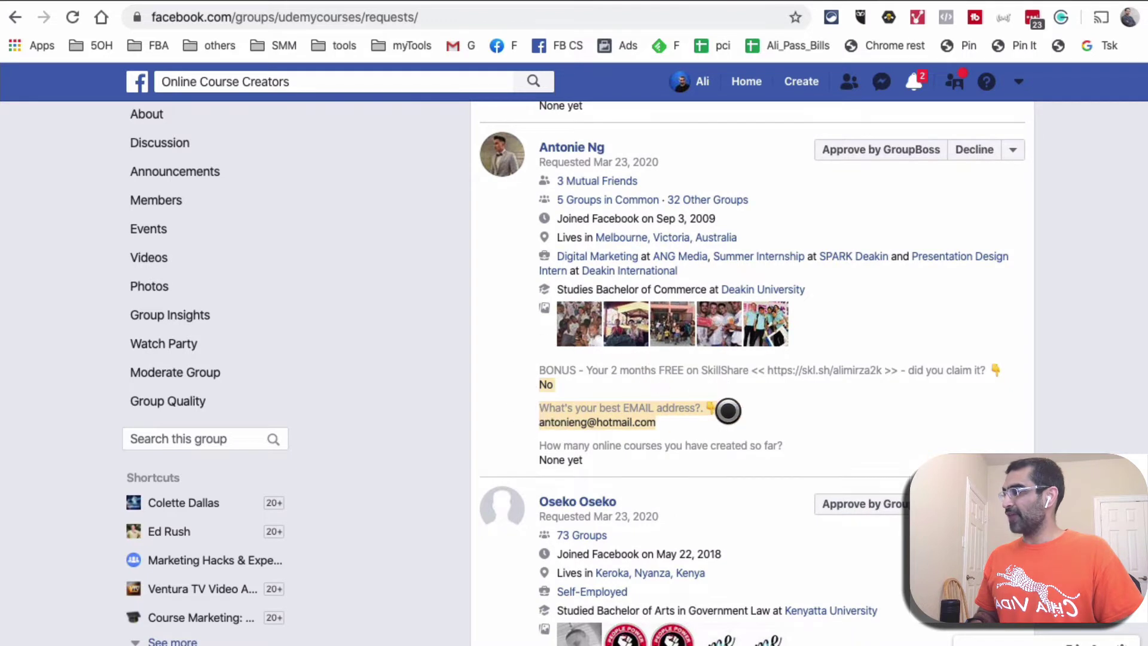
left_click(728, 411)
scroll(838, 392, "up", 1)
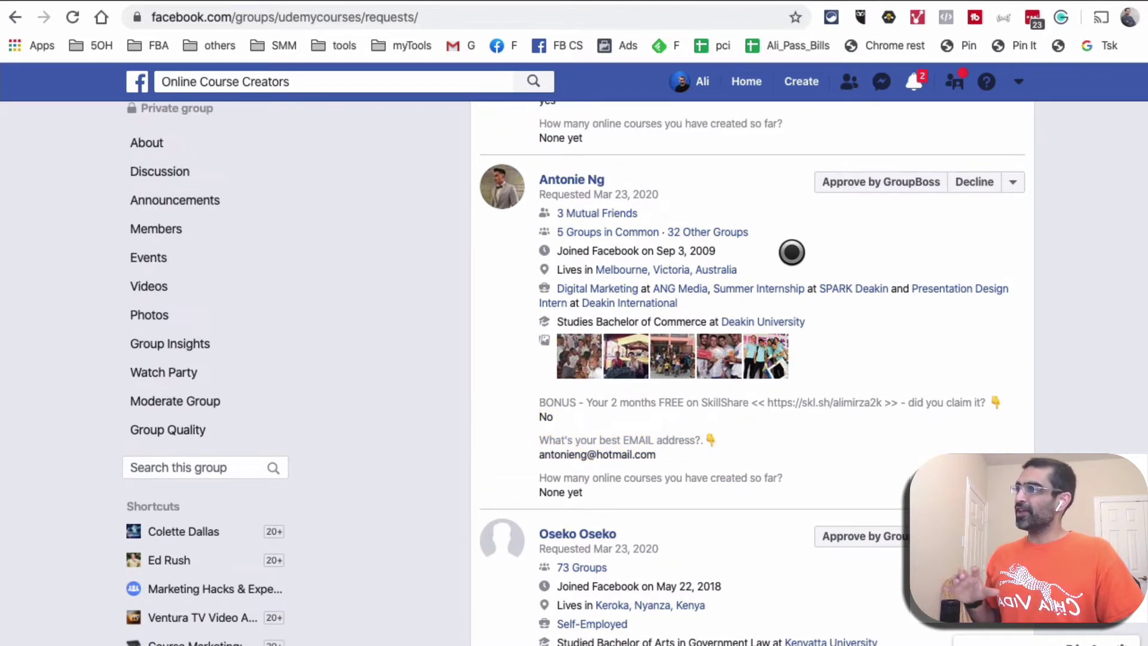
- Approve the member request that answers the email question through GroupBoss, and reload the member requests page
left_click(882, 175)
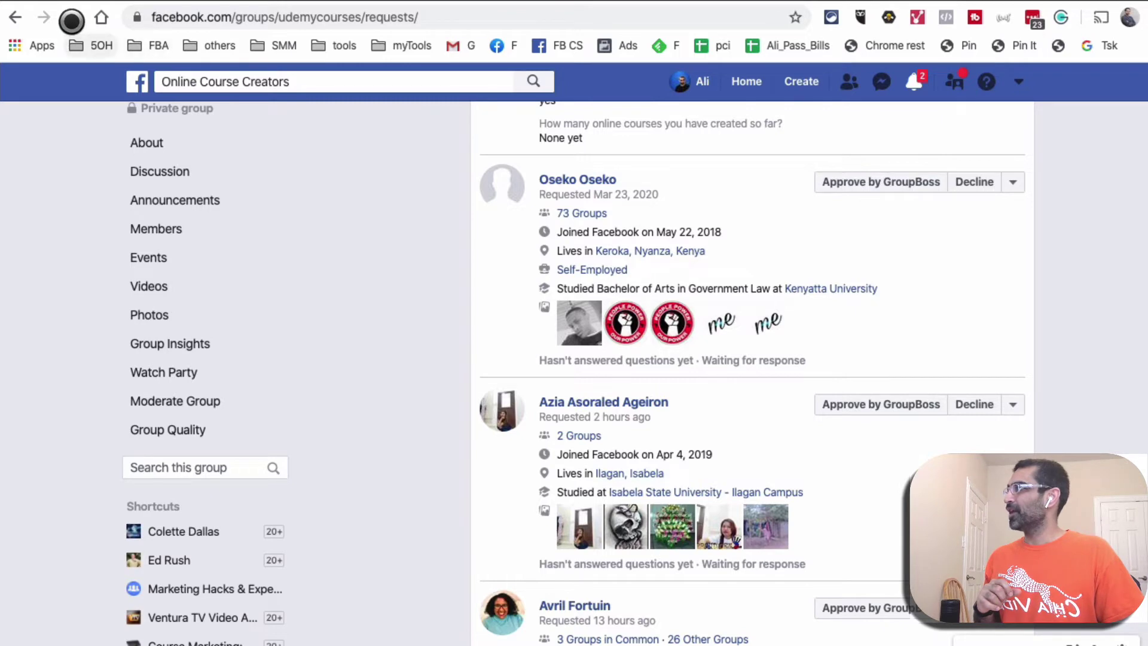
left_click(75, 14)
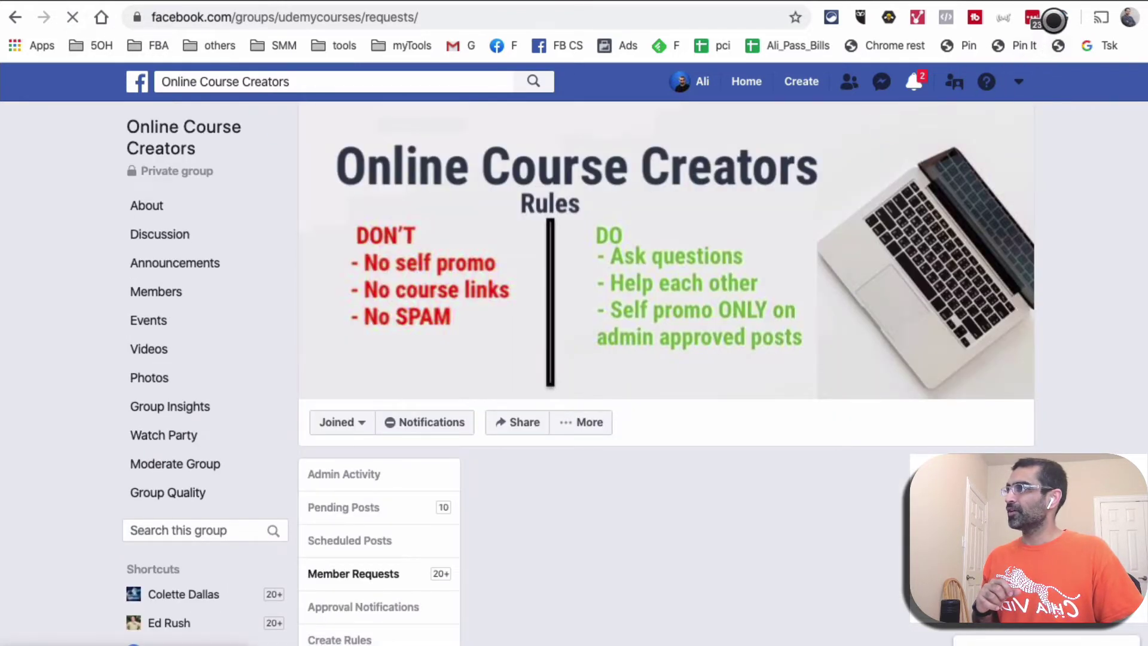
left_click(1065, 16)
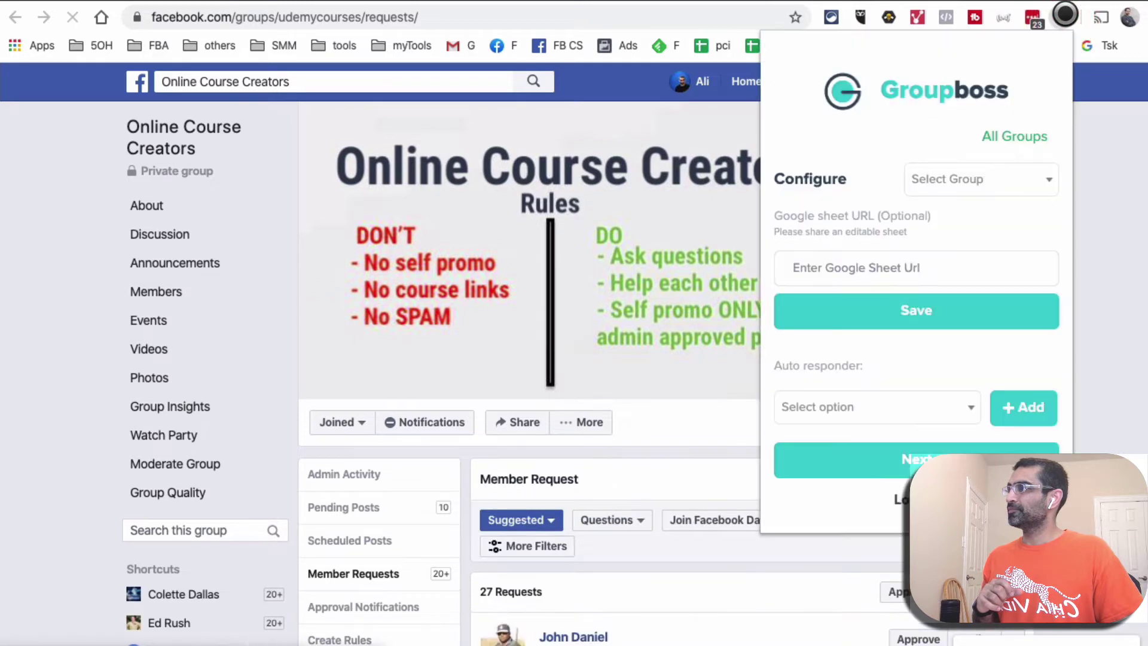
left_click(1120, 285)
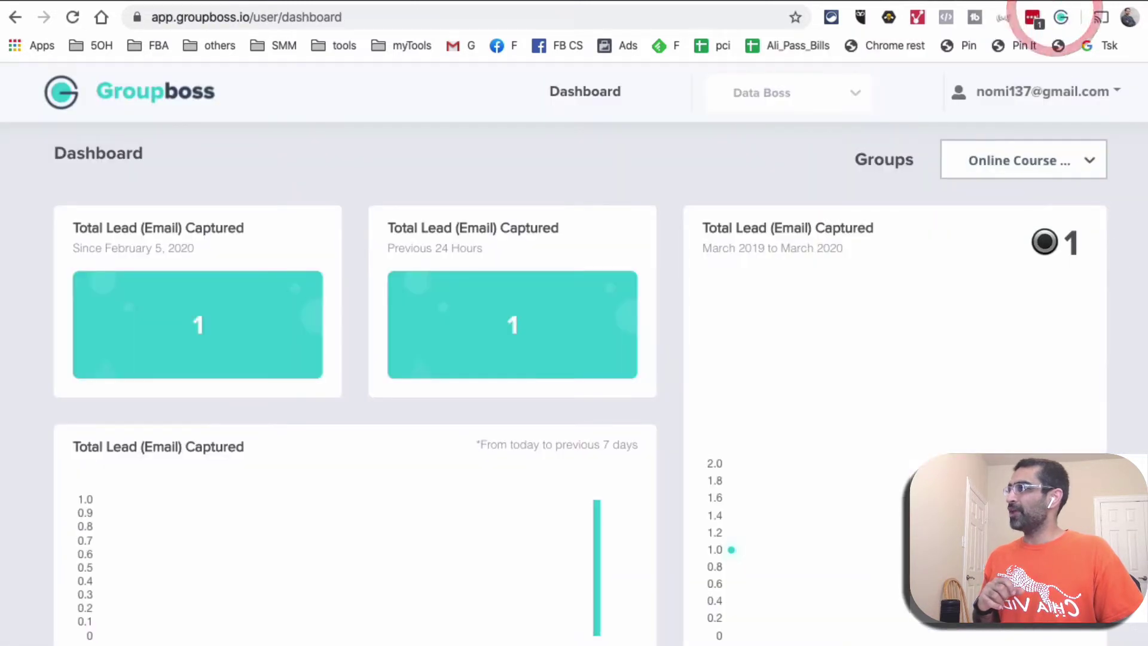
- Reload the Groupboss dashboard and filter its captured leads by the Online Course Creators group
left_click(73, 17)
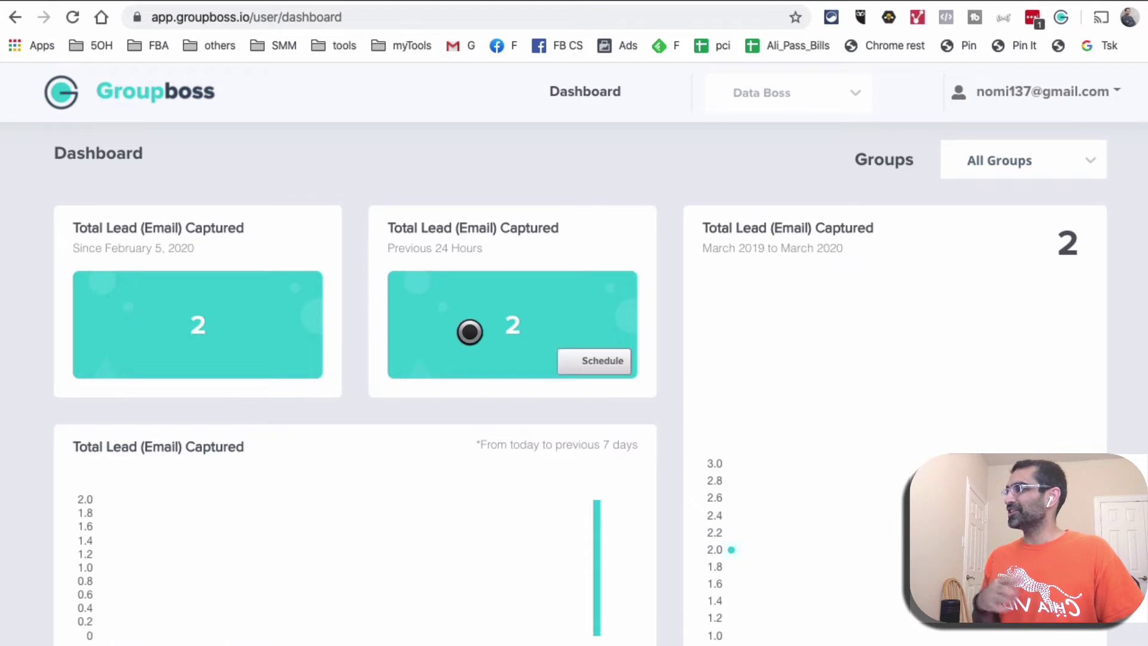
scroll(513, 286, "down", 1)
scroll(517, 290, "up", 1)
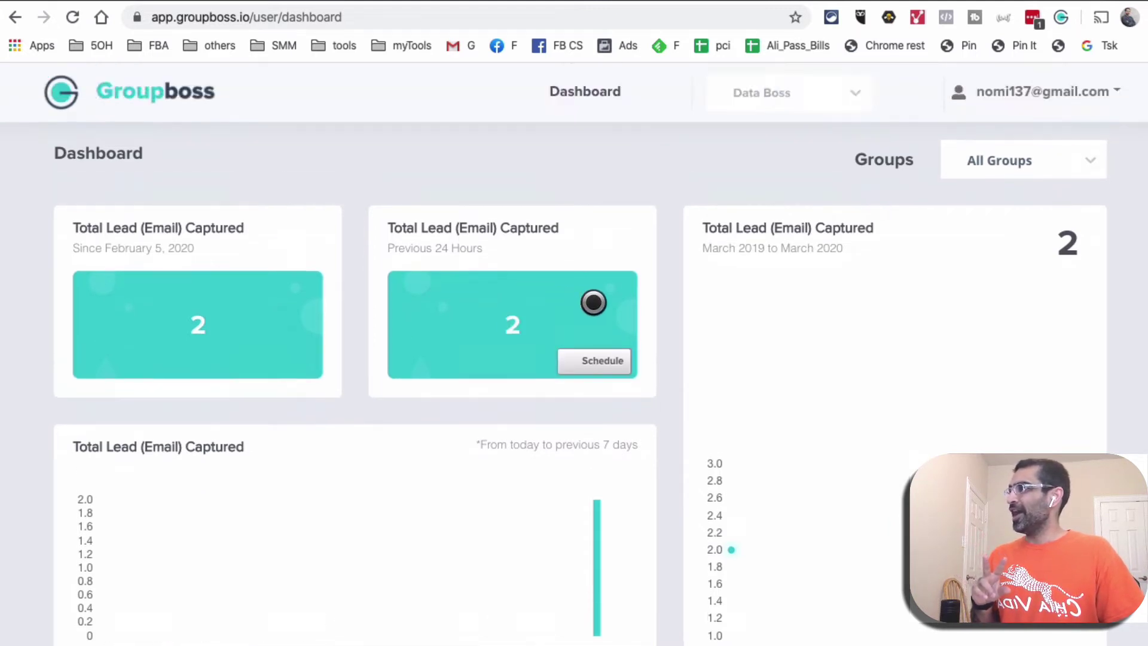
left_click(1056, 160)
scroll(1054, 316, "down", 1)
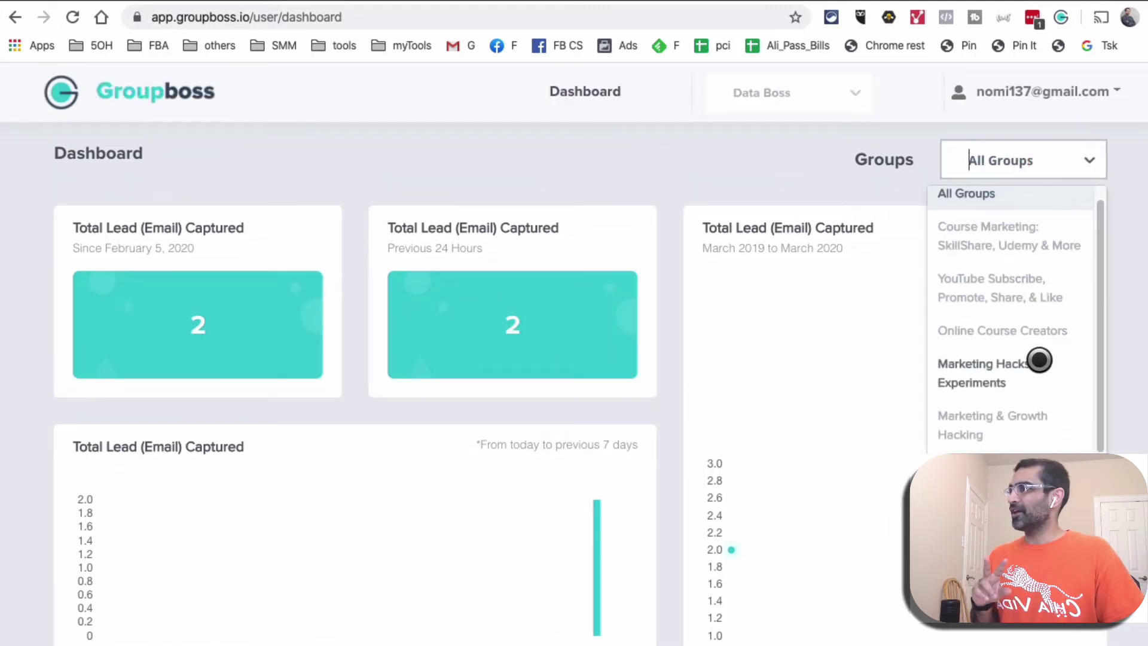
left_click(981, 323)
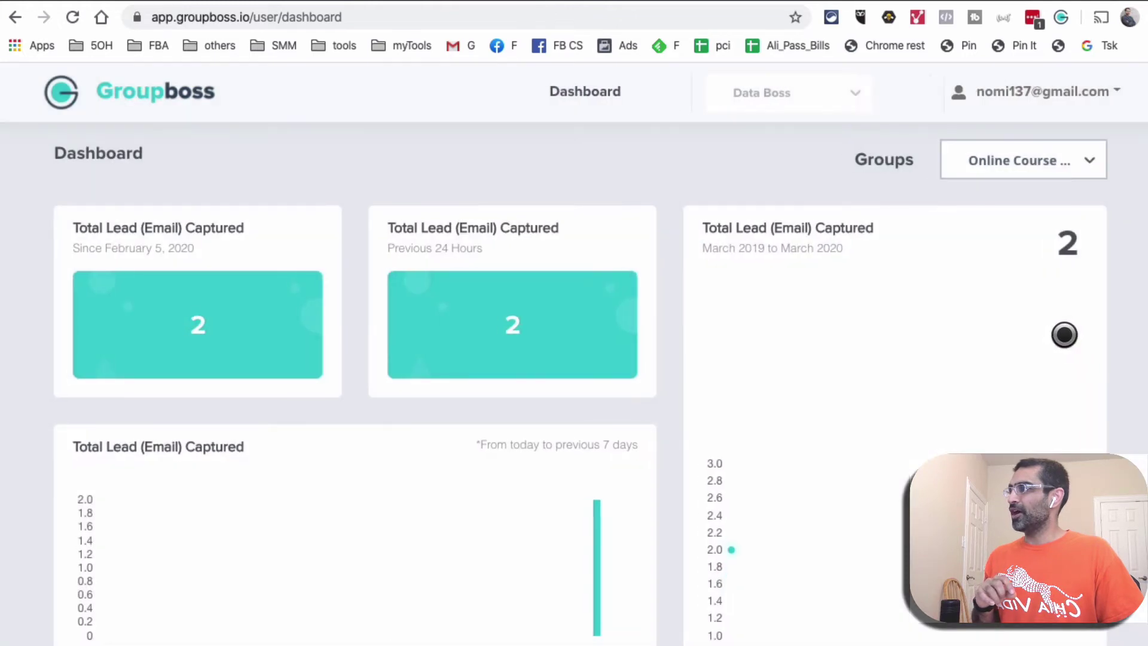
- Compare the captured lead totals of All Groups and Online Course Creators on the Groupboss dashboard
left_click(1048, 147)
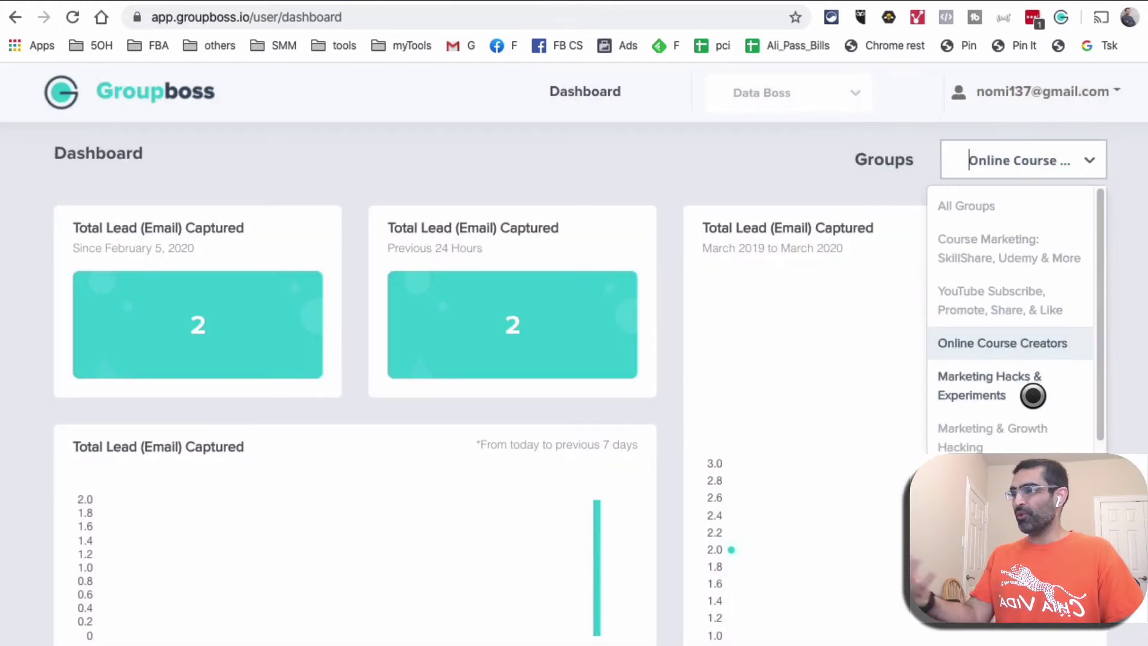
left_click(975, 207)
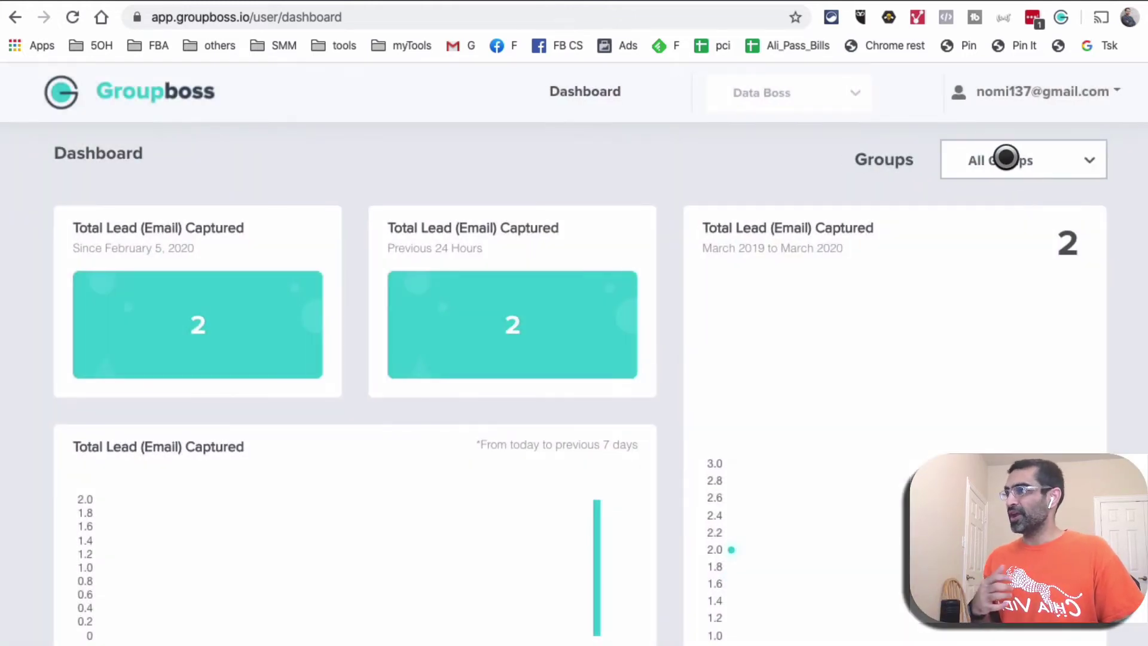
left_click(1006, 158)
left_click(1004, 339)
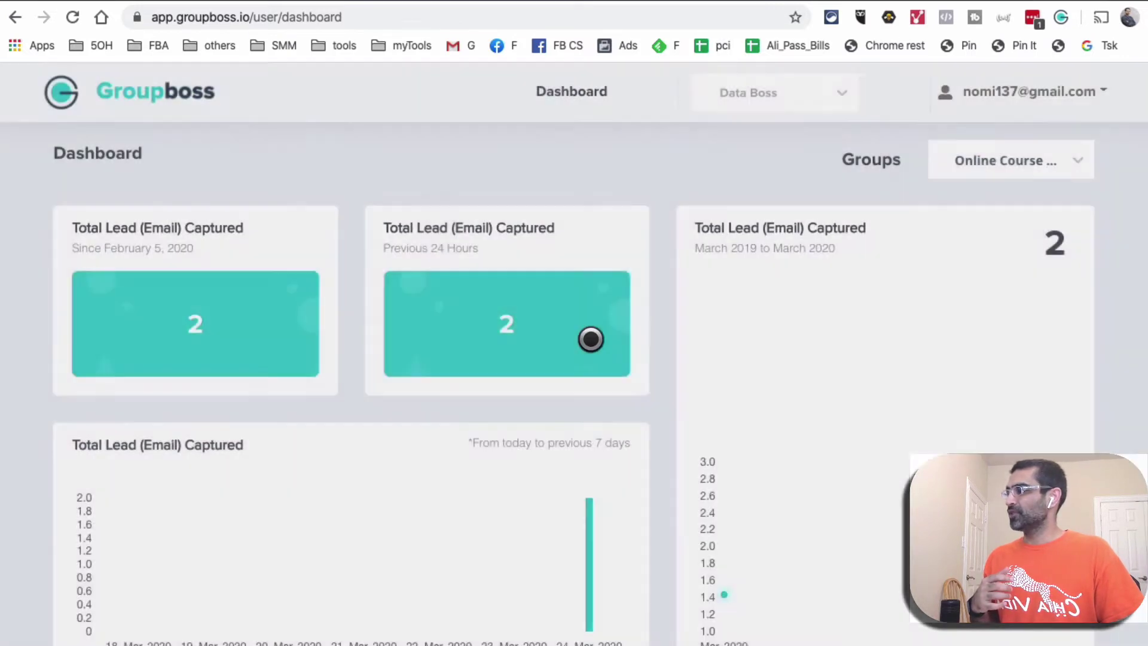
mouse_move(559, 331)
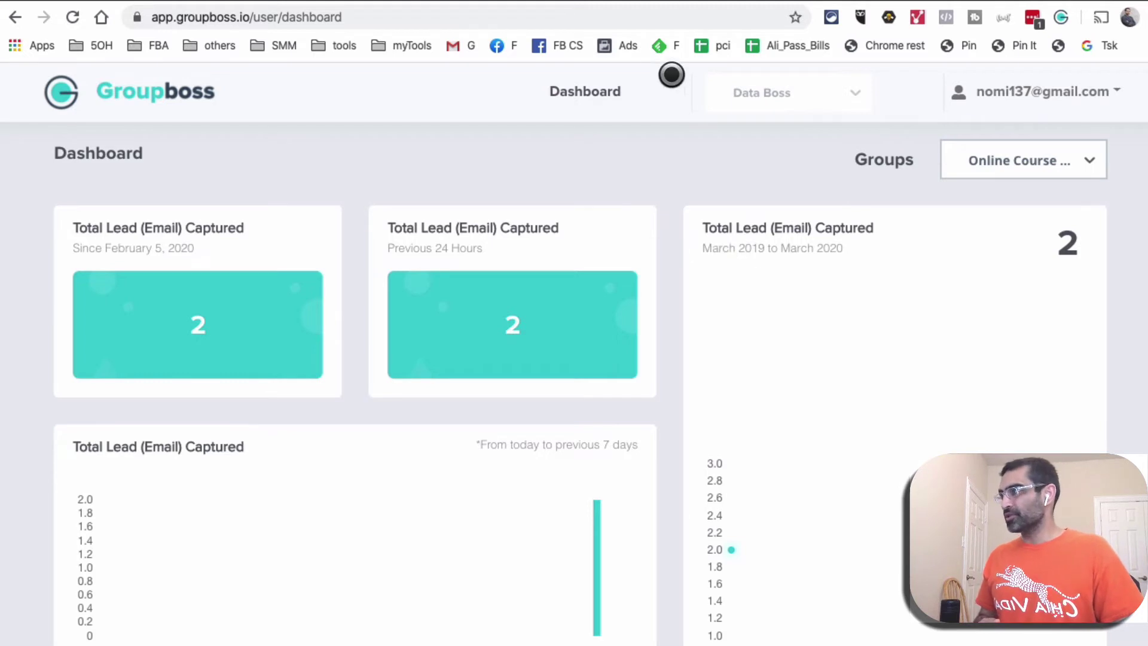
left_click(545, 218)
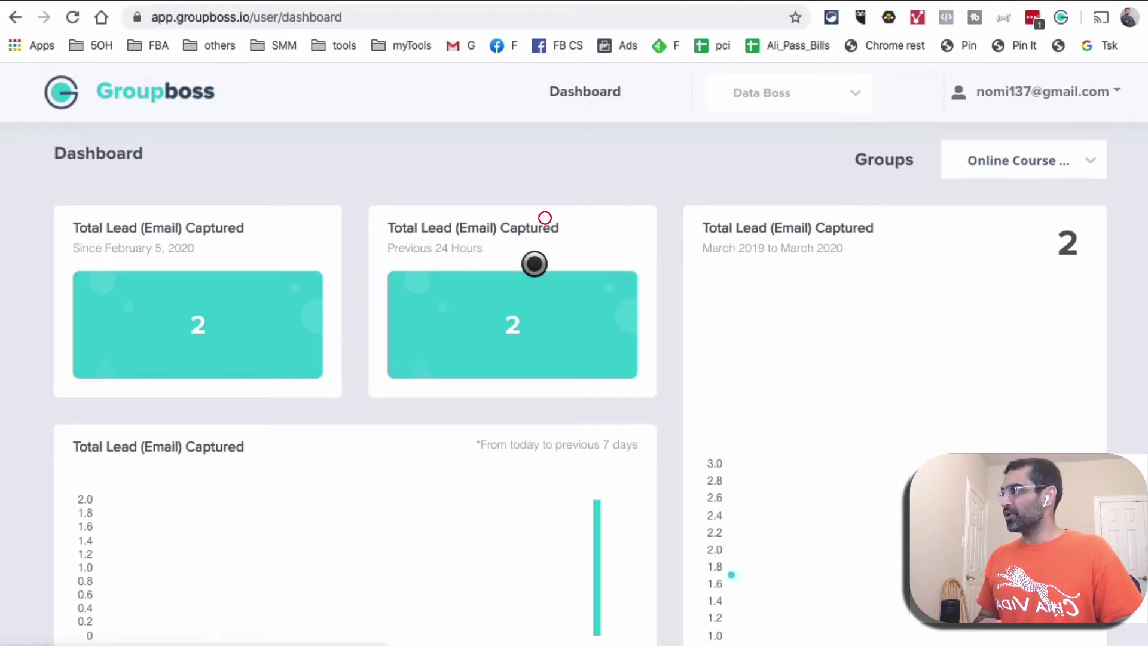
scroll(540, 334, "down", 1)
scroll(539, 335, "up", 1)
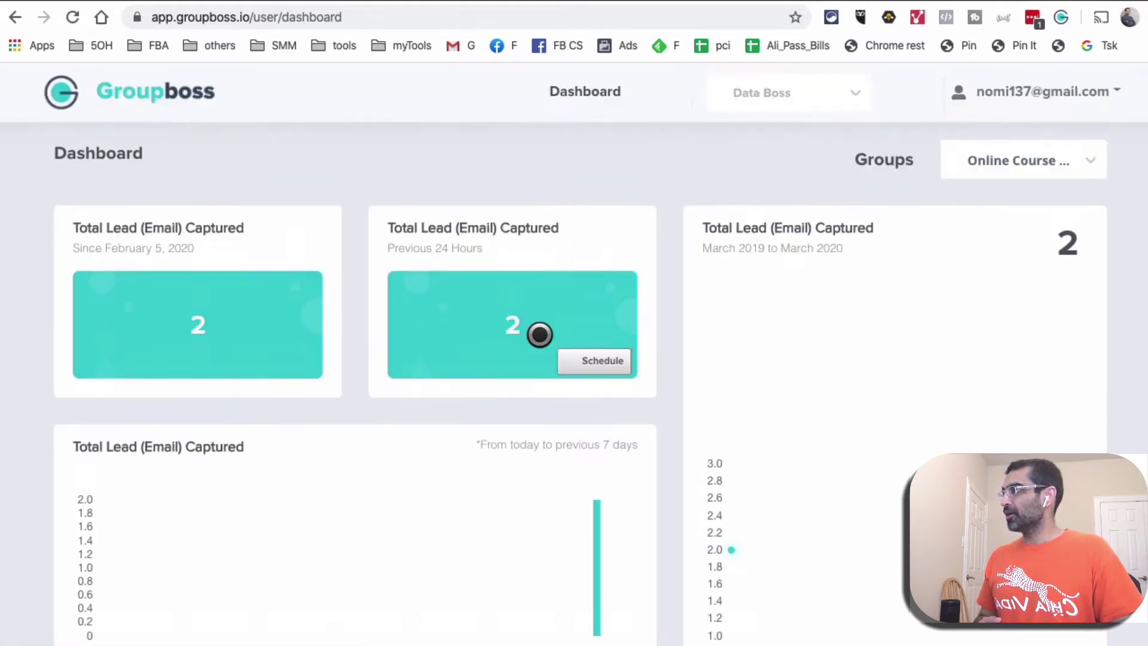
scroll(635, 317, "down", 1)
scroll(643, 300, "up", 1)
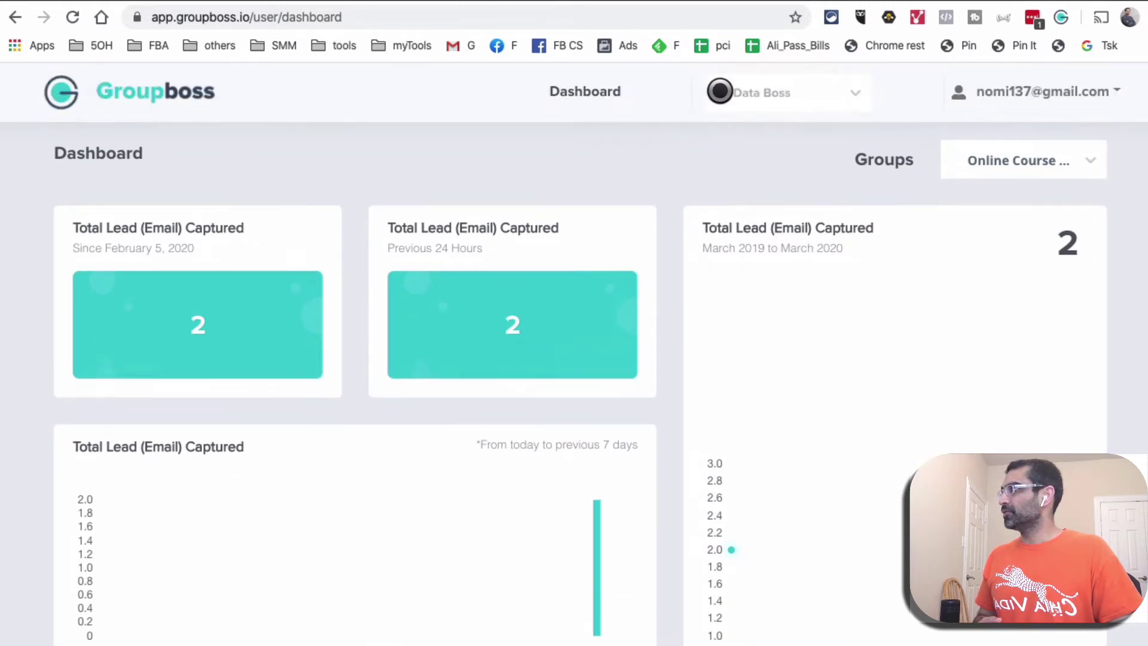
- Open the Data Boss table of Online Course Creators and go to its last page of entries
left_click(819, 83)
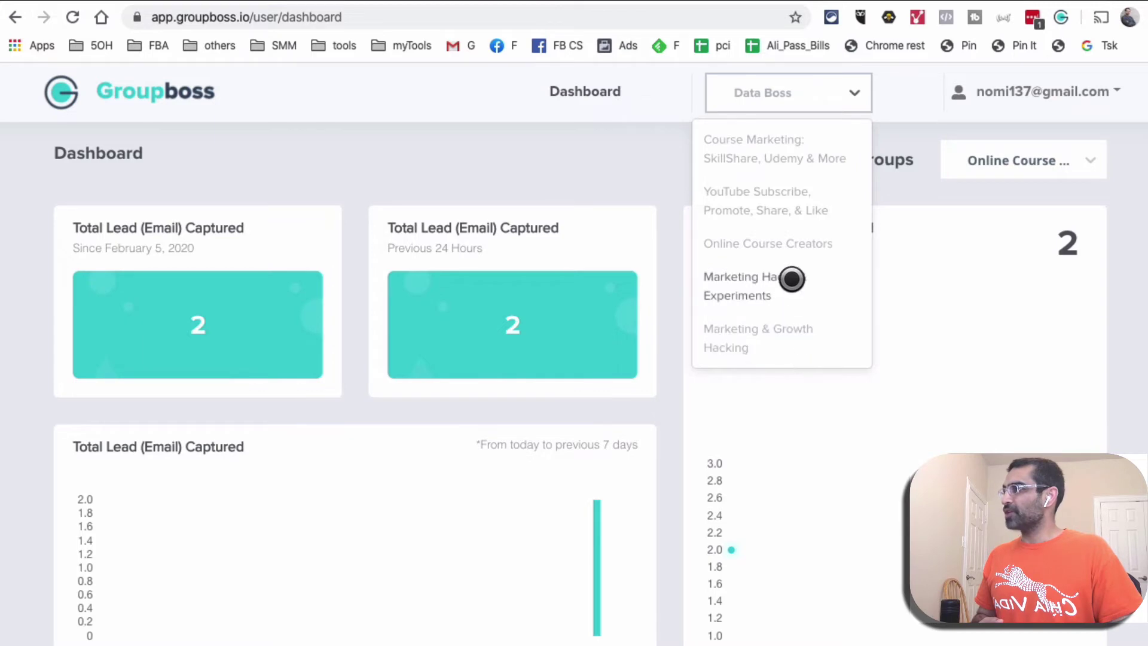
left_click(758, 236)
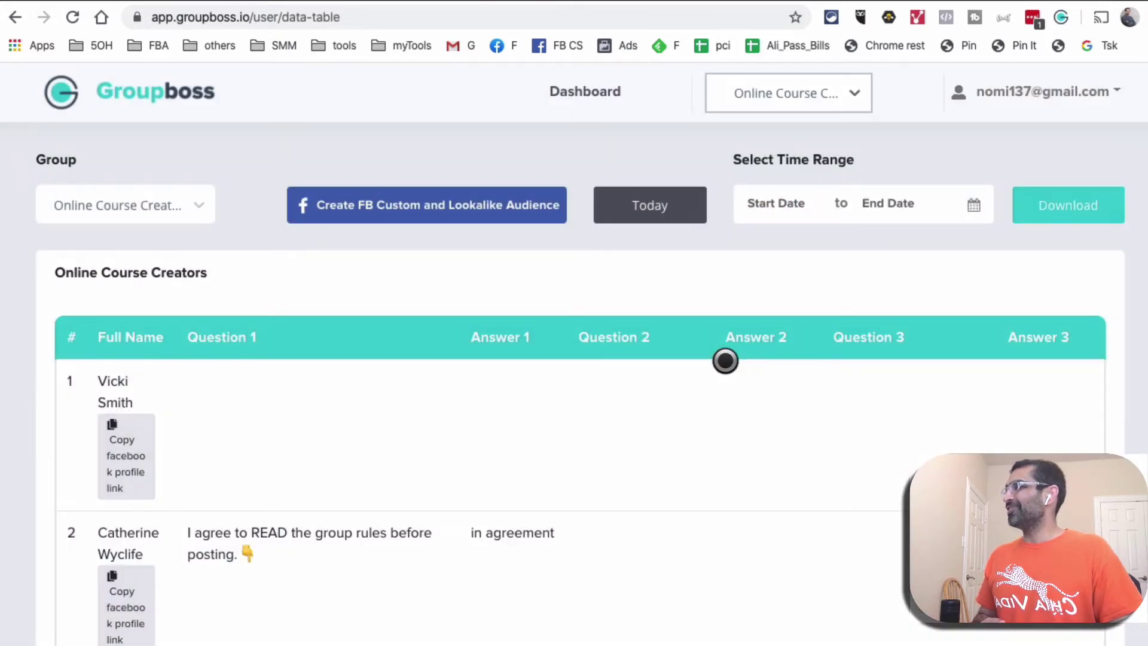
scroll(725, 361, "down", 10)
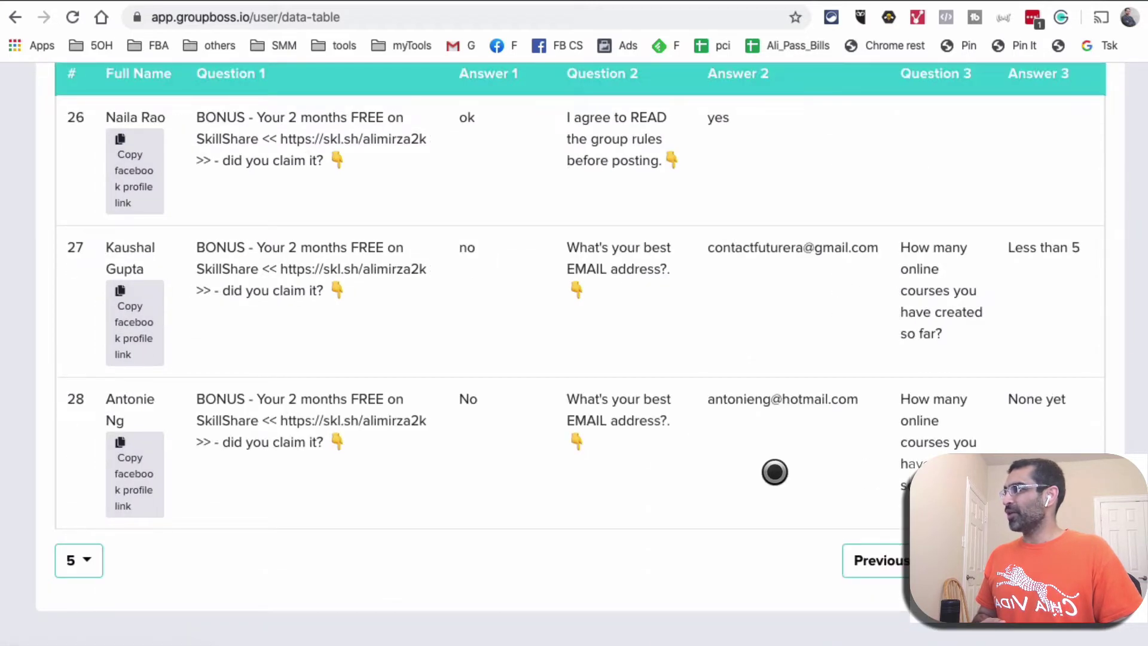
scroll(774, 472, "up", 5)
scroll(770, 474, "down", 3)
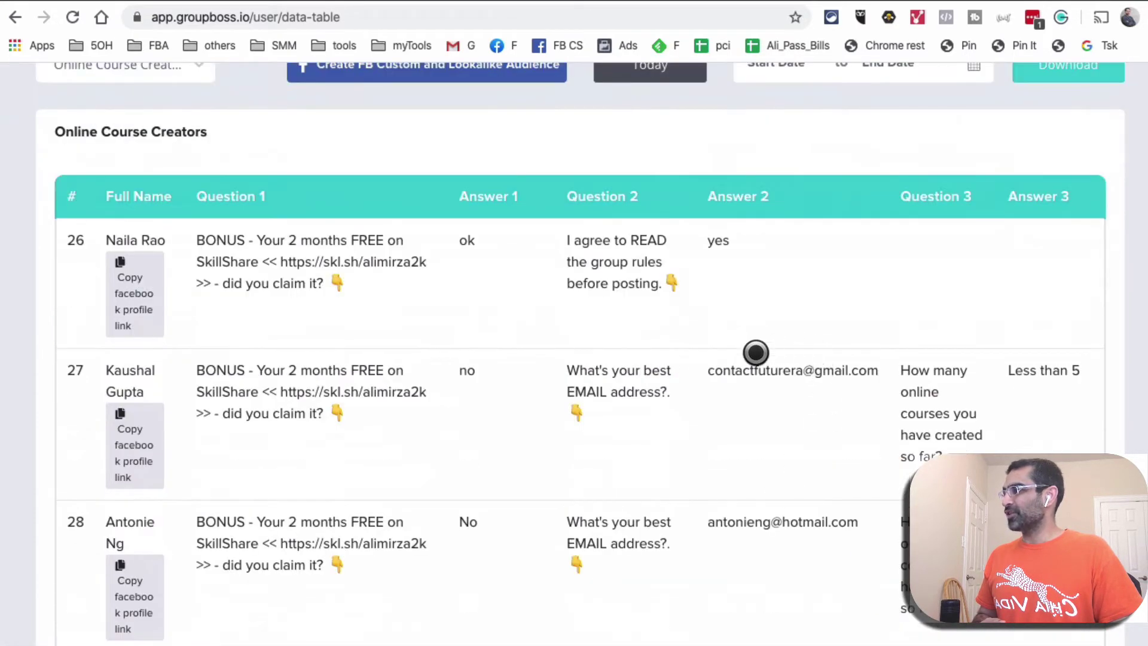
- Examine the captured email answers in the newest entries of the Online Course Creators table
left_click_drag(708, 370, 886, 542)
scroll(886, 542, "down", 2)
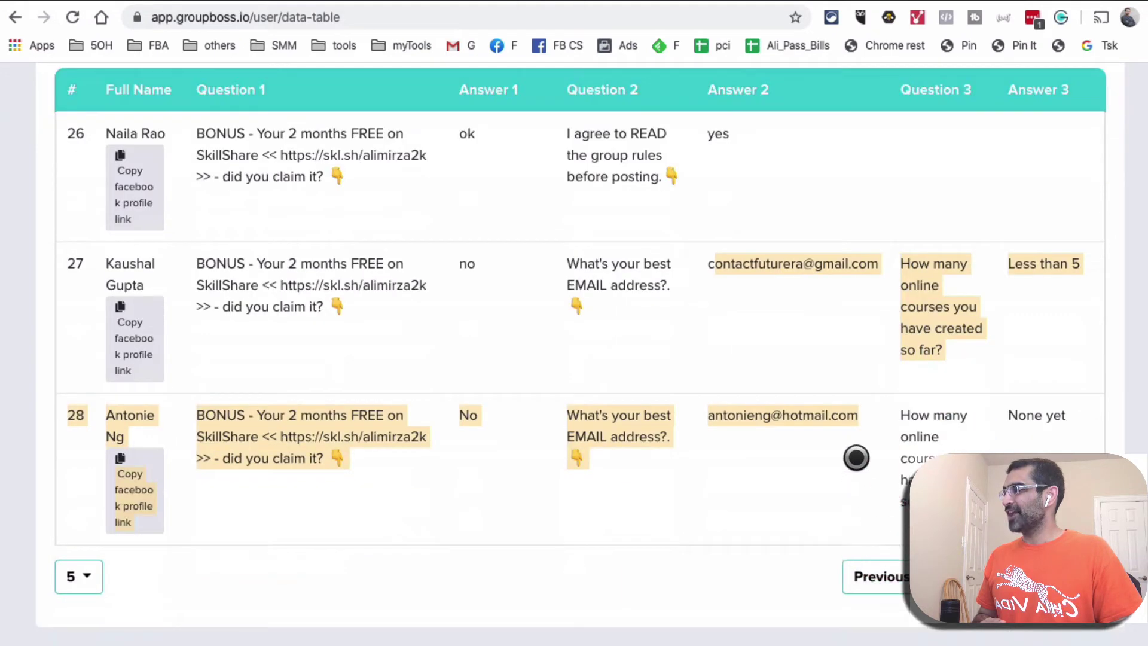
left_click_drag(858, 419, 741, 395)
left_click_drag(860, 263, 885, 261)
scroll(765, 71, "up", 1)
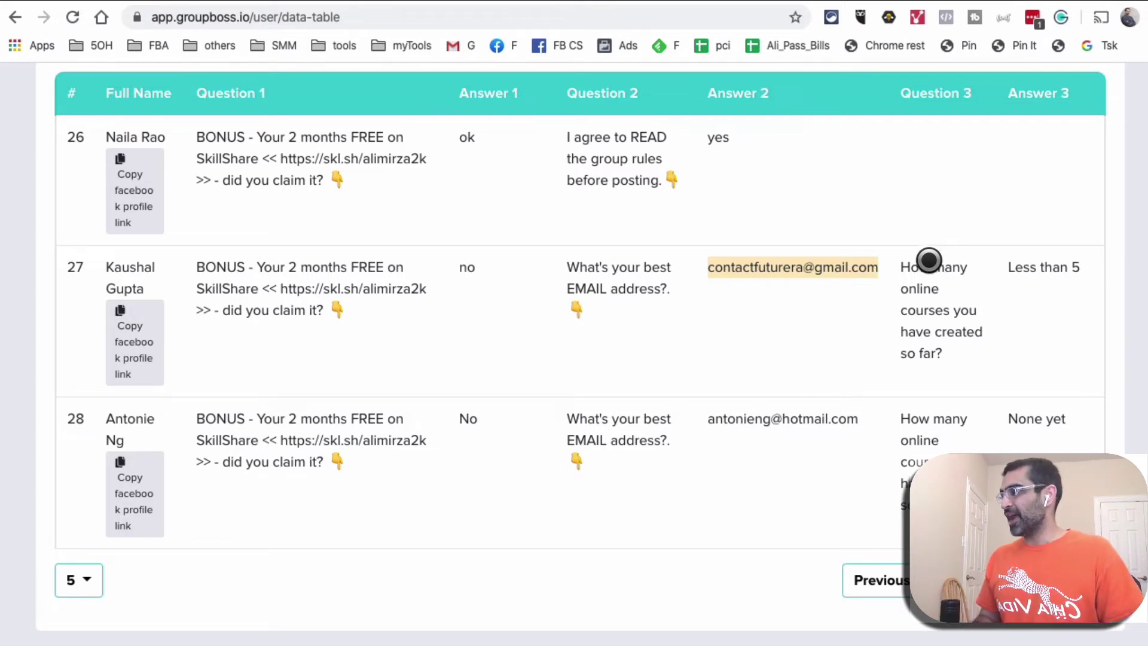
scroll(764, 441, "up", 5)
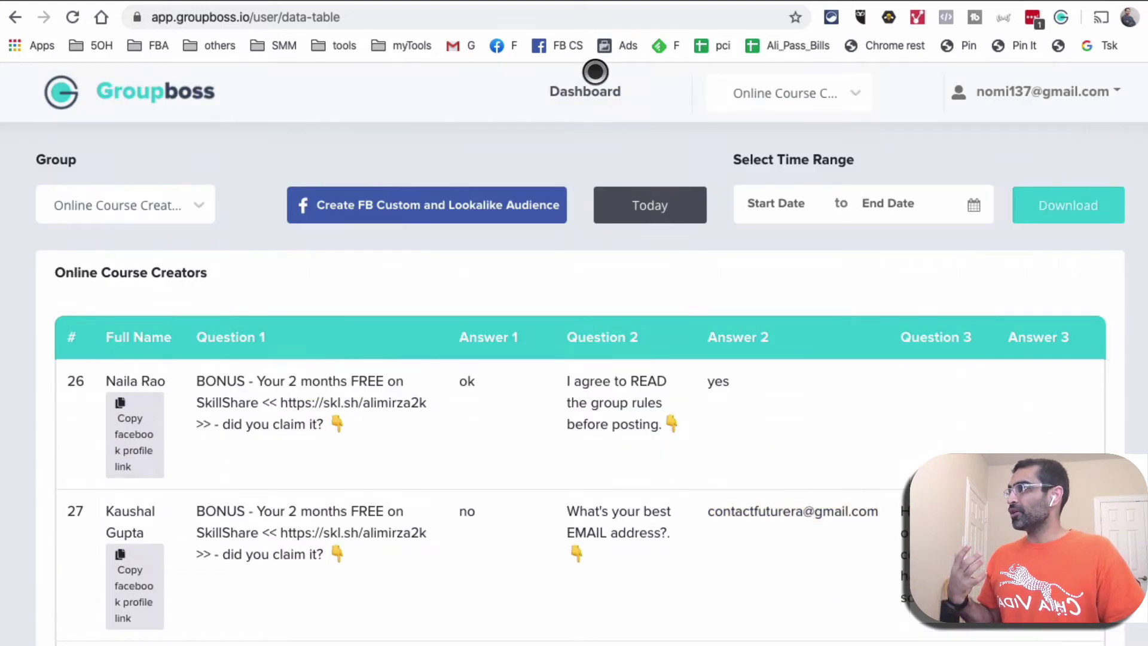
- Return to the Groupboss dashboard and reopen the last page of the Data Boss table for Online Course Creators
left_click(596, 88)
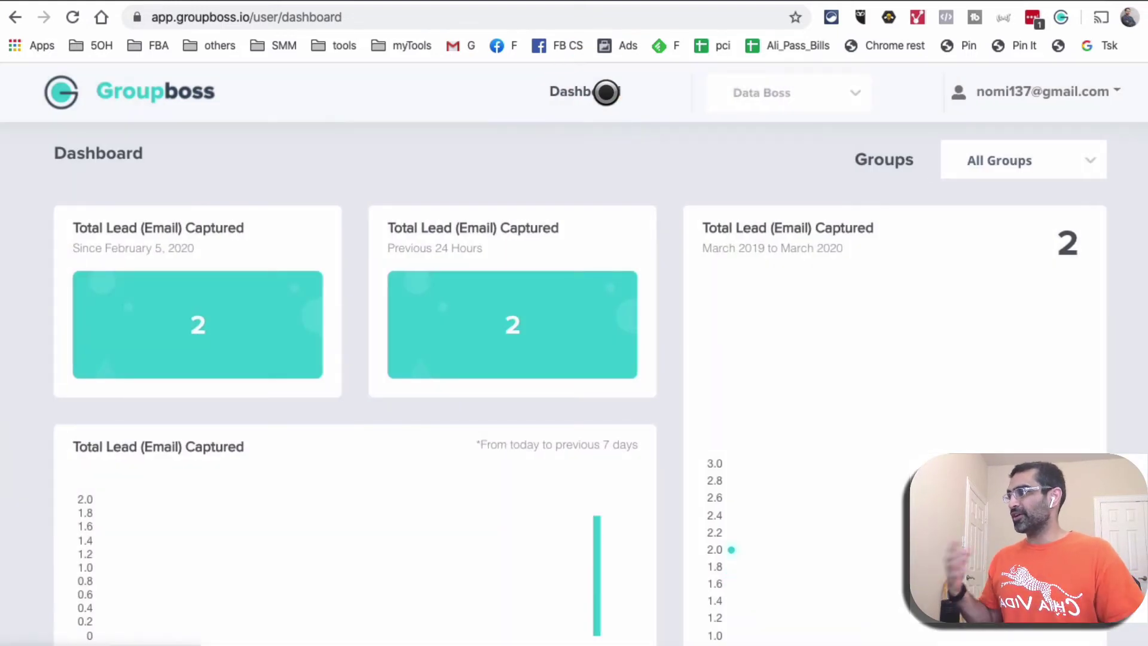
scroll(607, 358, "down", 1)
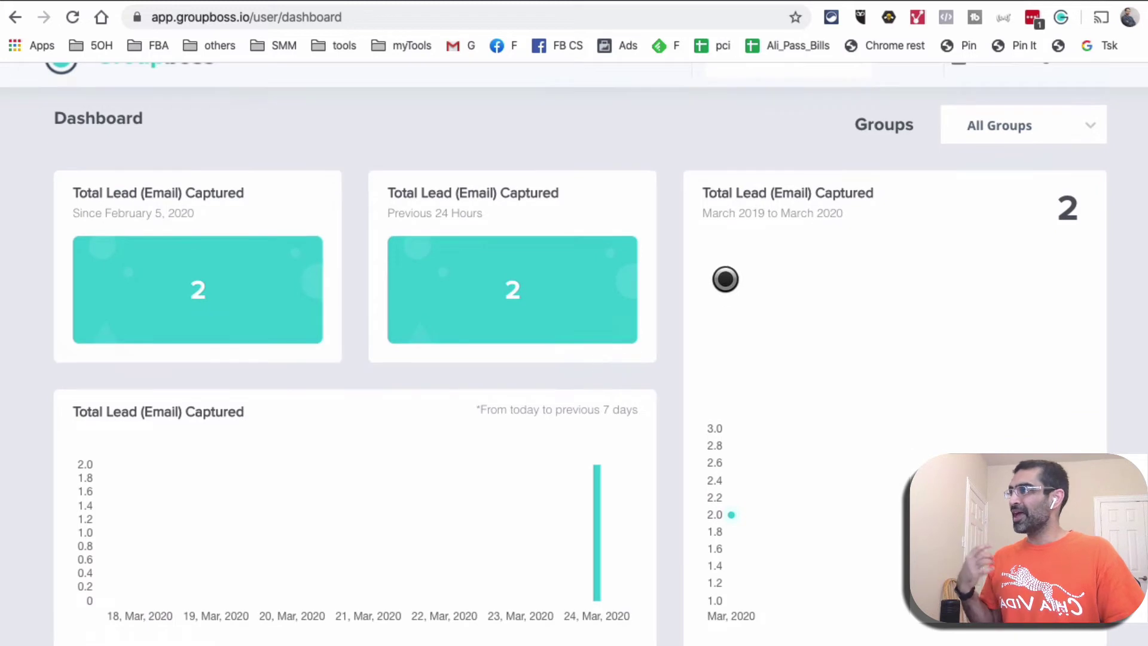
scroll(725, 279, "up", 1)
left_click(802, 91)
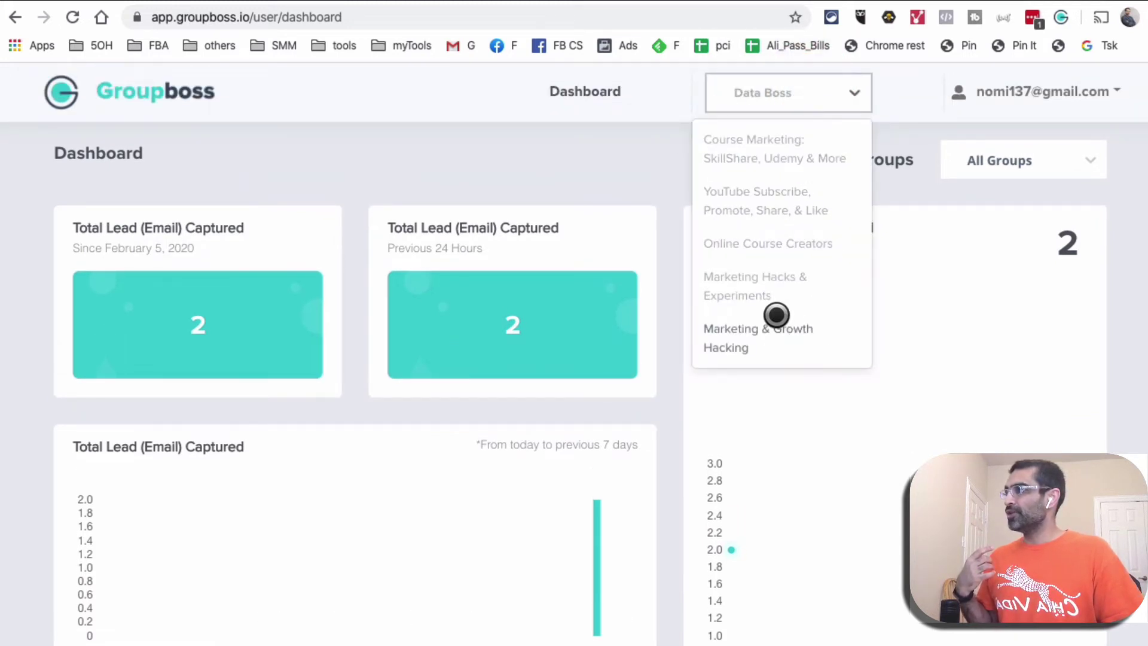
left_click(773, 243)
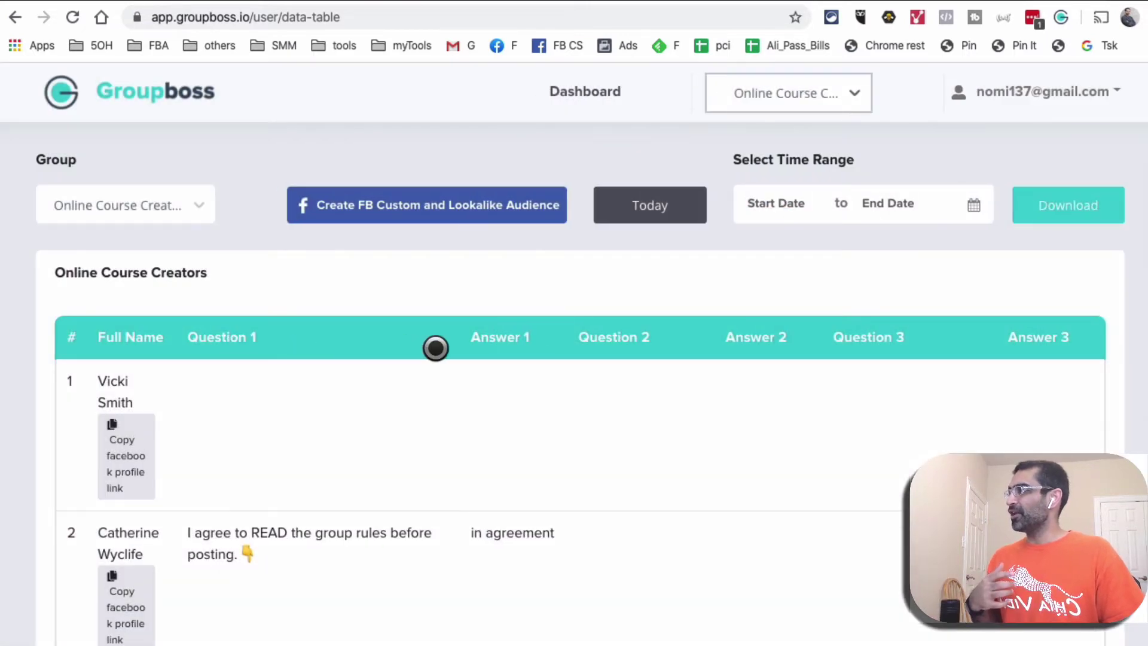
scroll(819, 356, "down", 10)
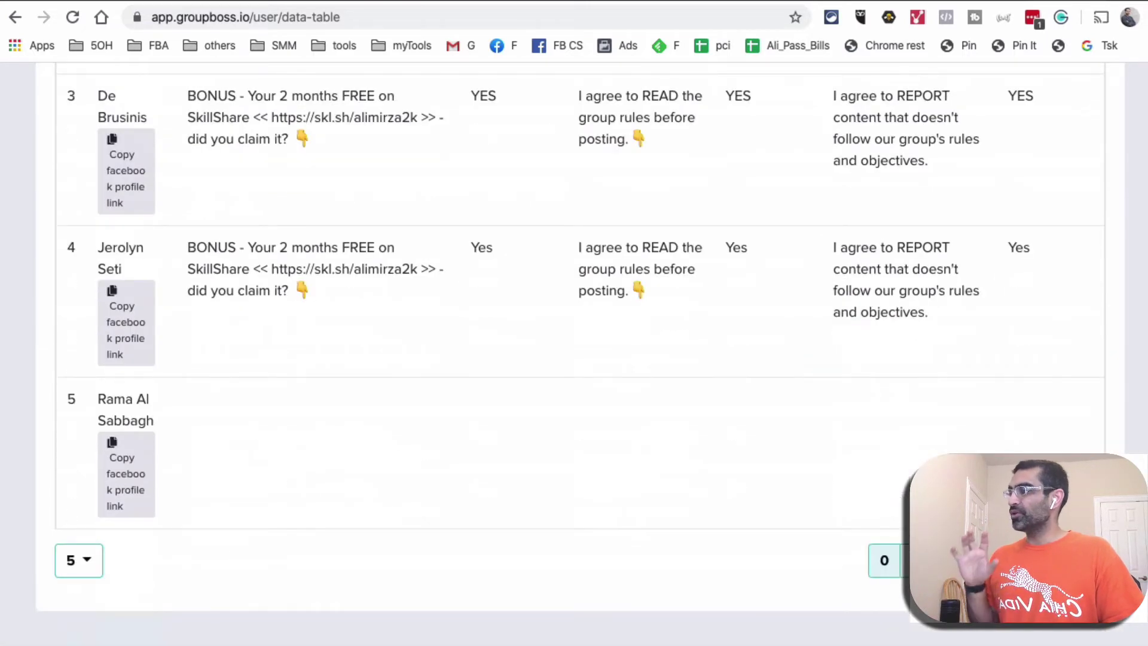
left_click(1017, 560)
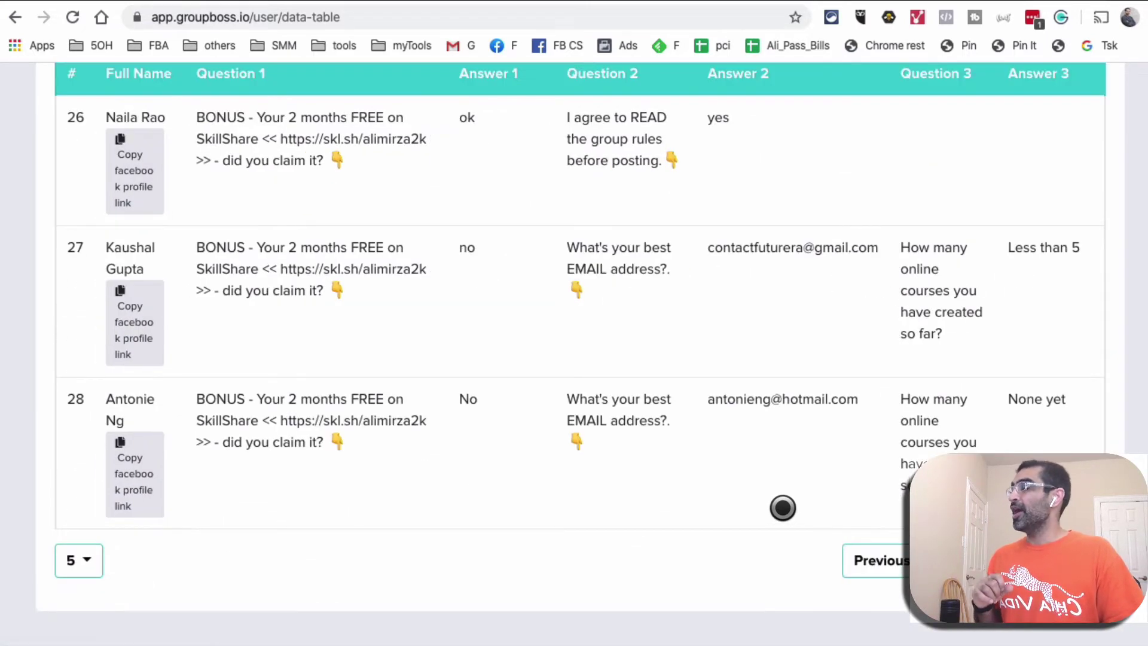
- Download the Online Course Creators data as a comma-separated values file named Groupdata
scroll(776, 507, "up", 5)
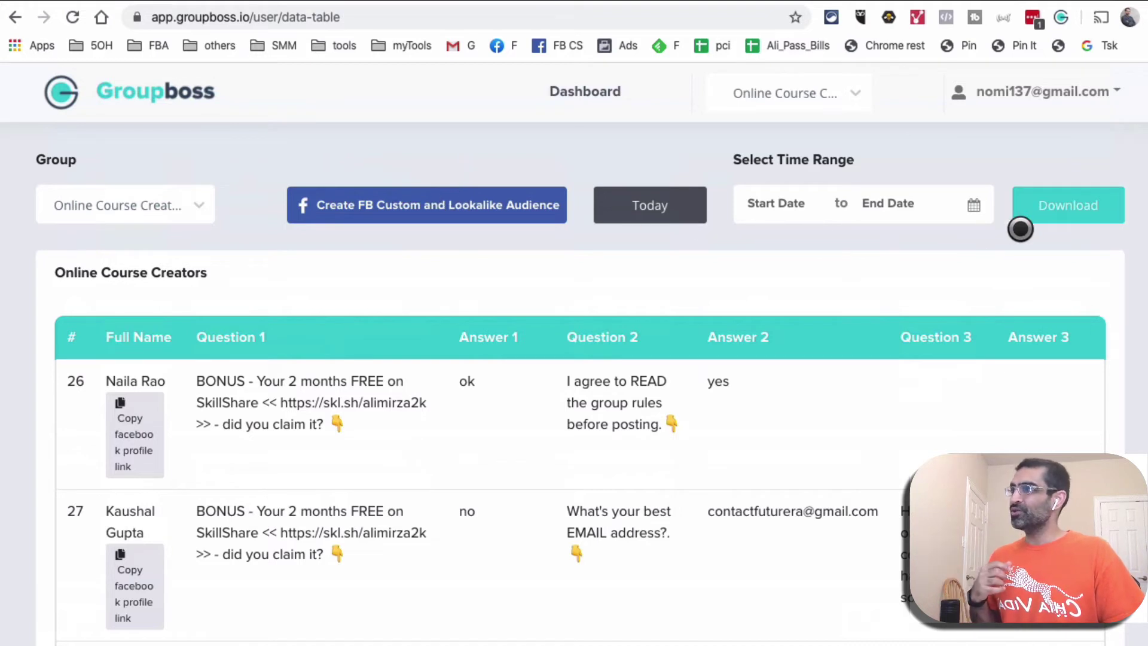
left_click(1080, 205)
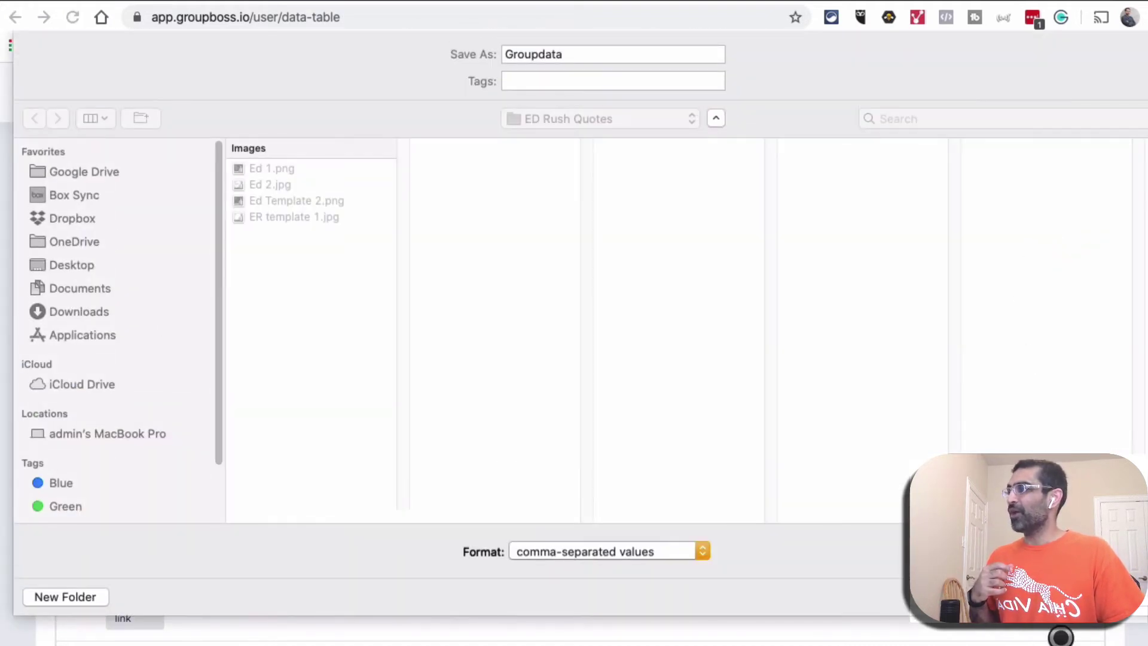
key("Return")
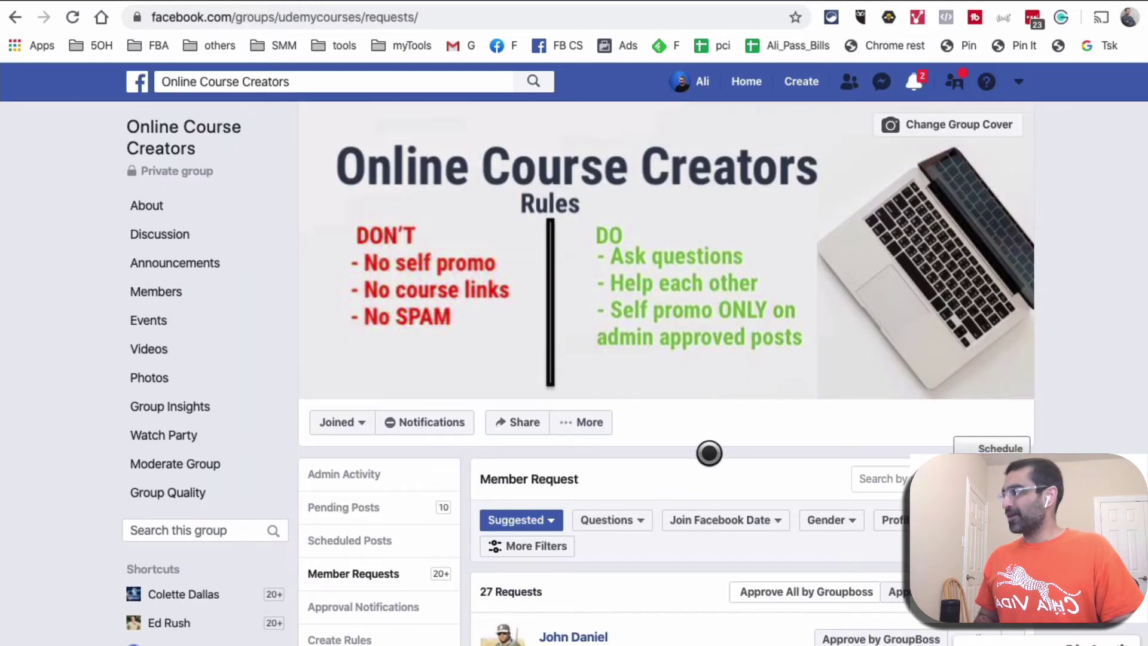
- Approve all pending Online Course Creators member requests through Groupboss and confirm adding the members
scroll(709, 451, "down", 5)
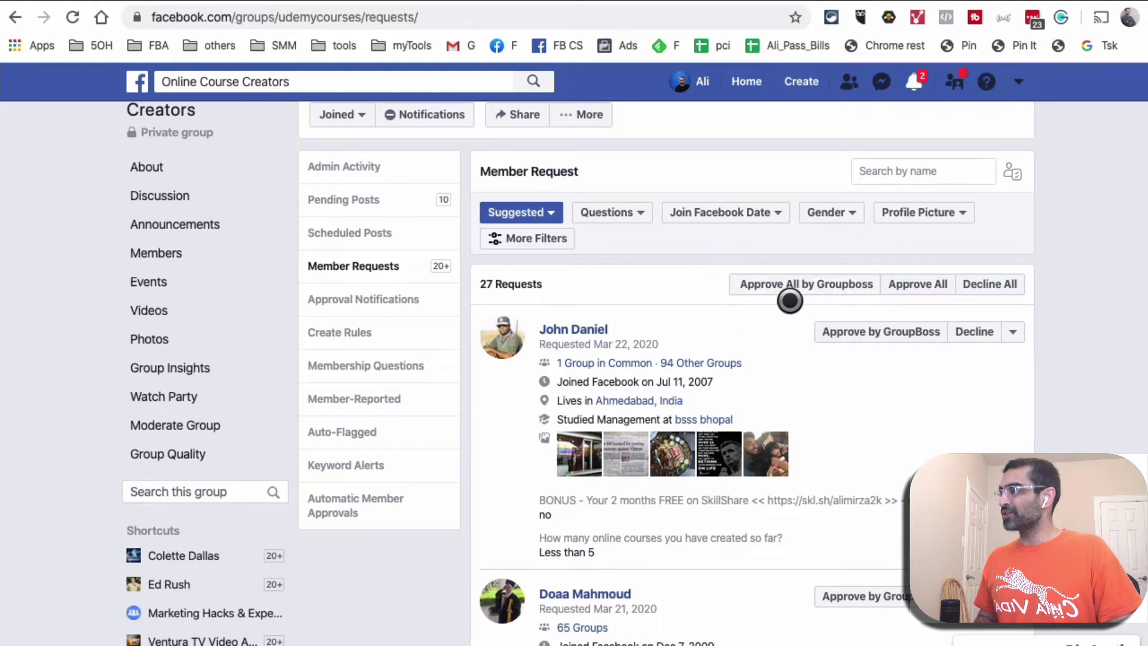
left_click(1062, 16)
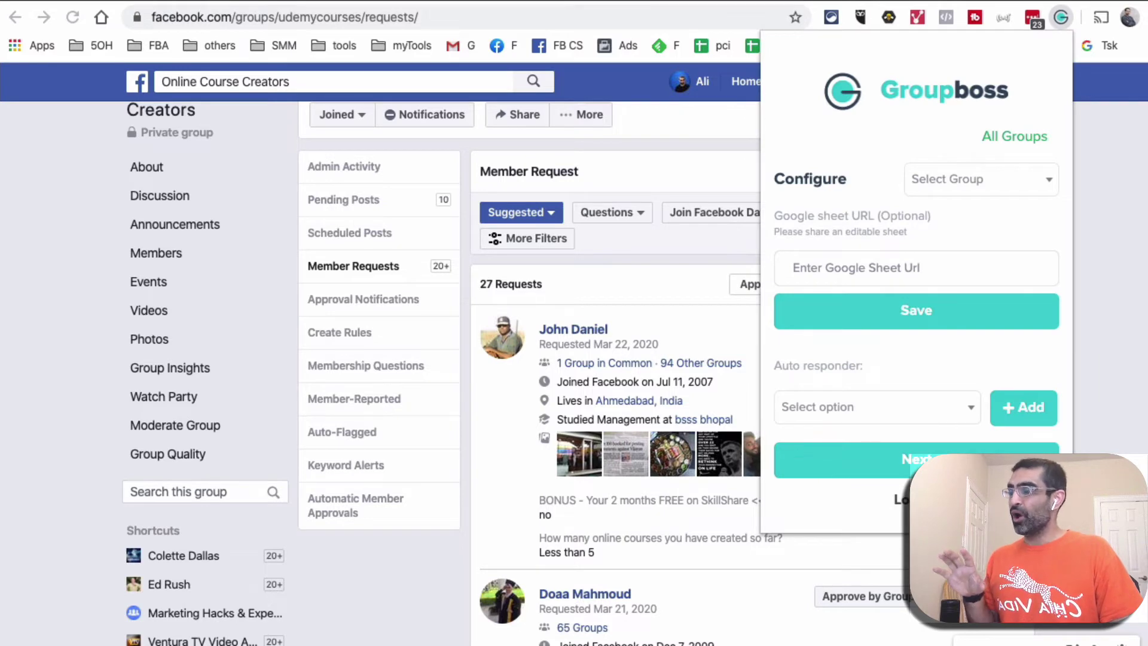
left_click(942, 565)
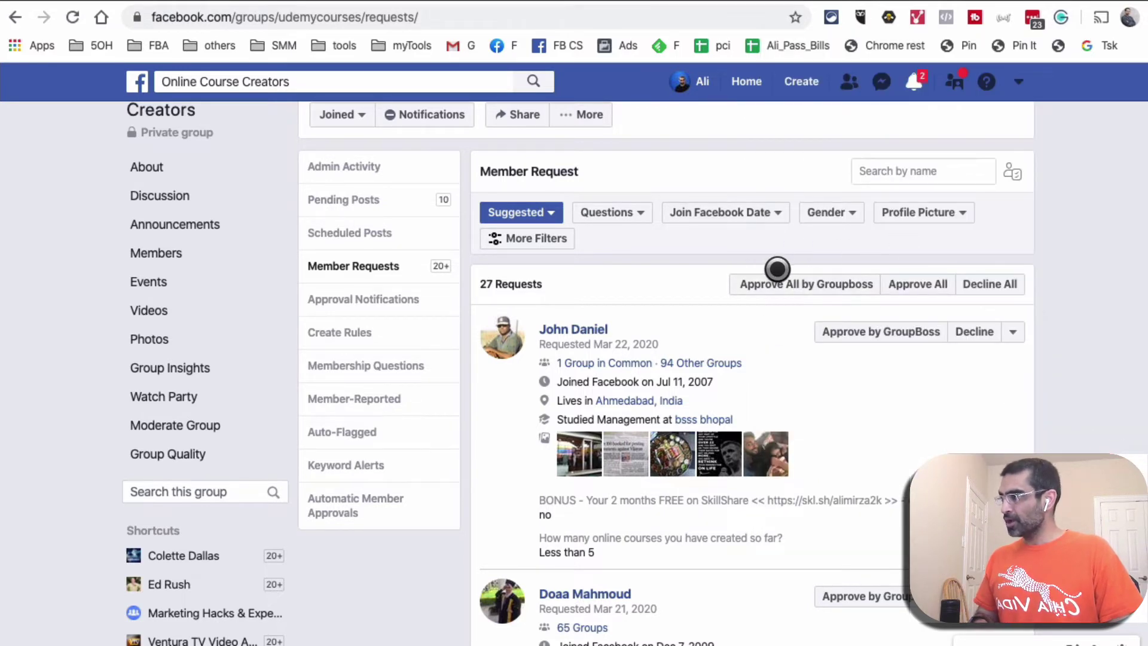
left_click(785, 273)
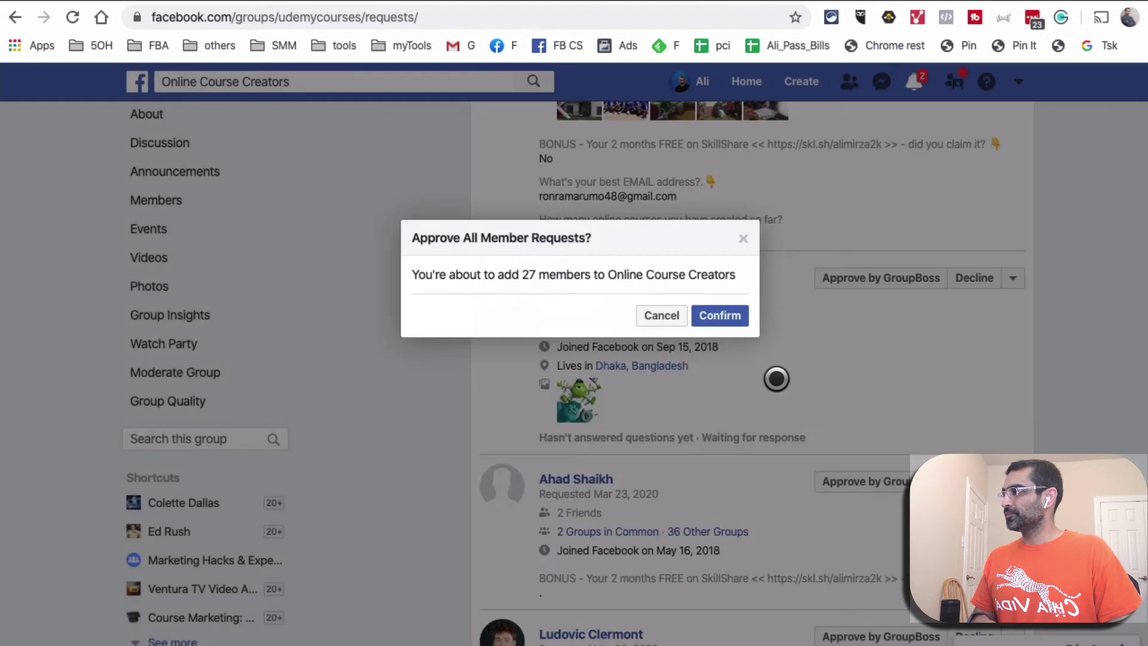
left_click(747, 347)
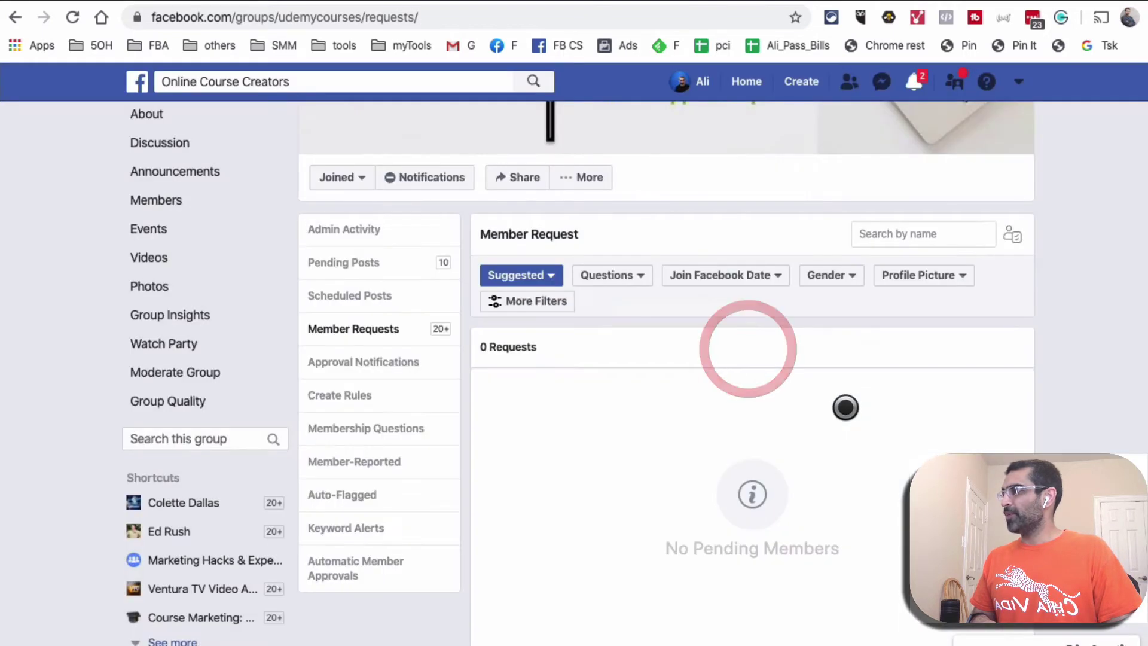
- Reload the member requests page, review the remaining requests and approve all of them through Groupboss
left_click(72, 17)
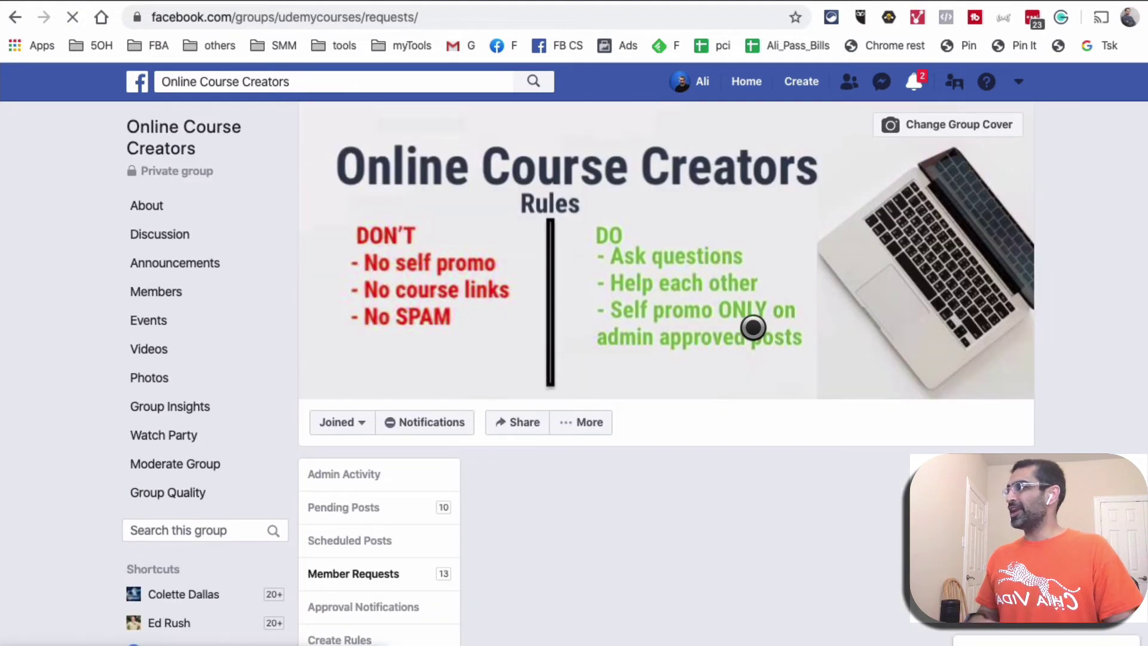
scroll(744, 323, "down", 7)
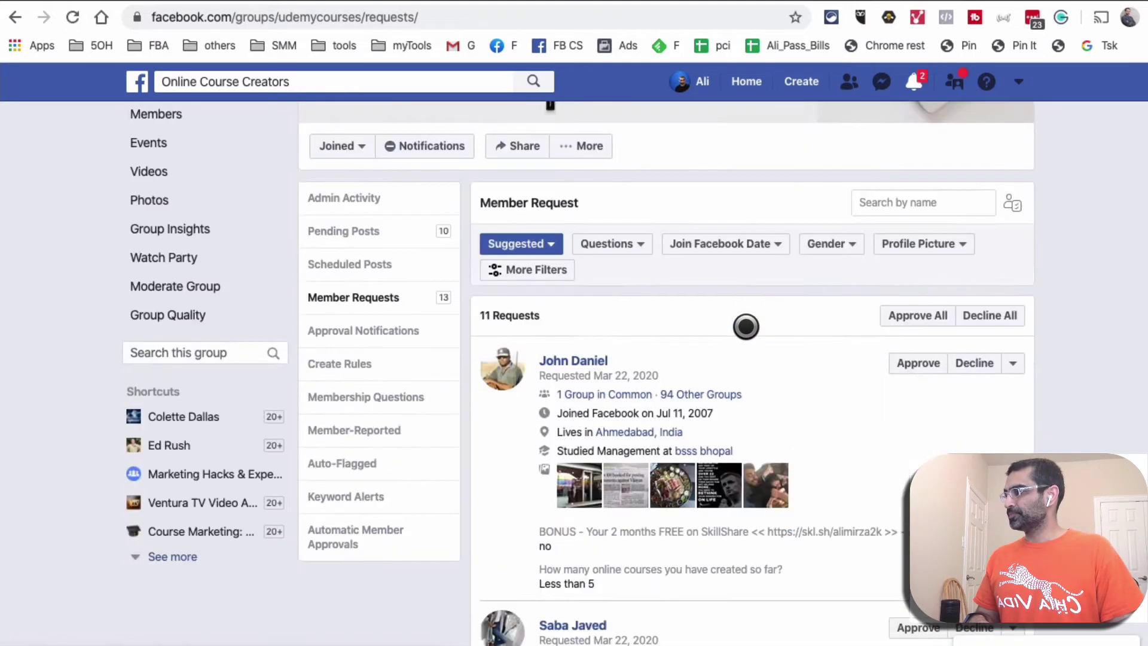
scroll(643, 319, "up", 2)
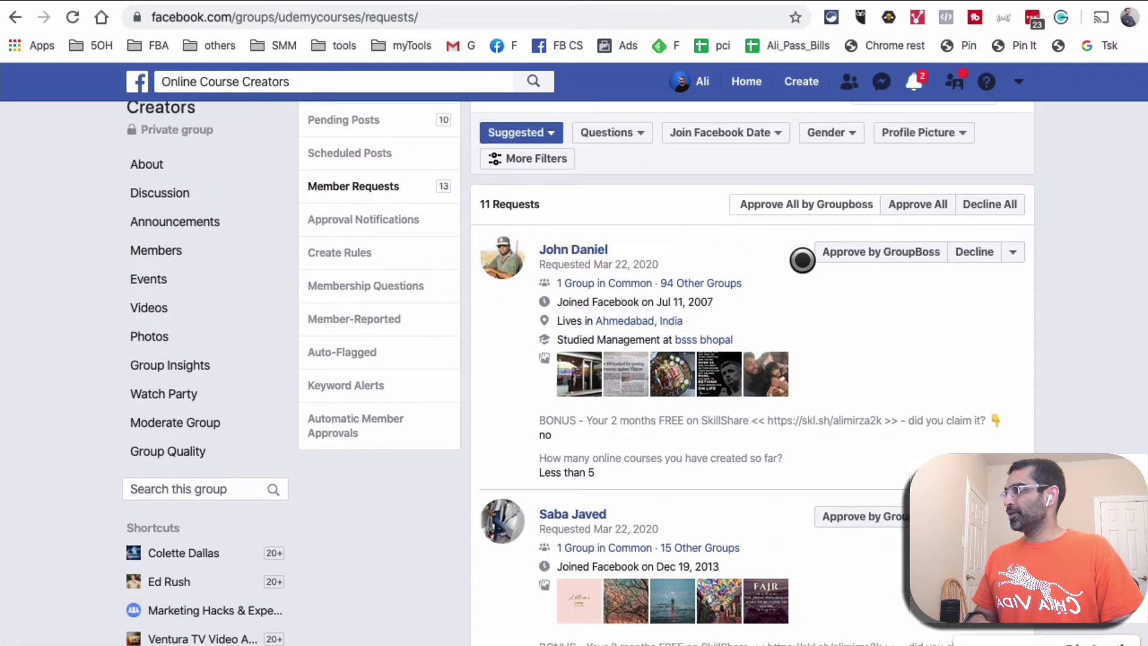
scroll(775, 292, "down", 15)
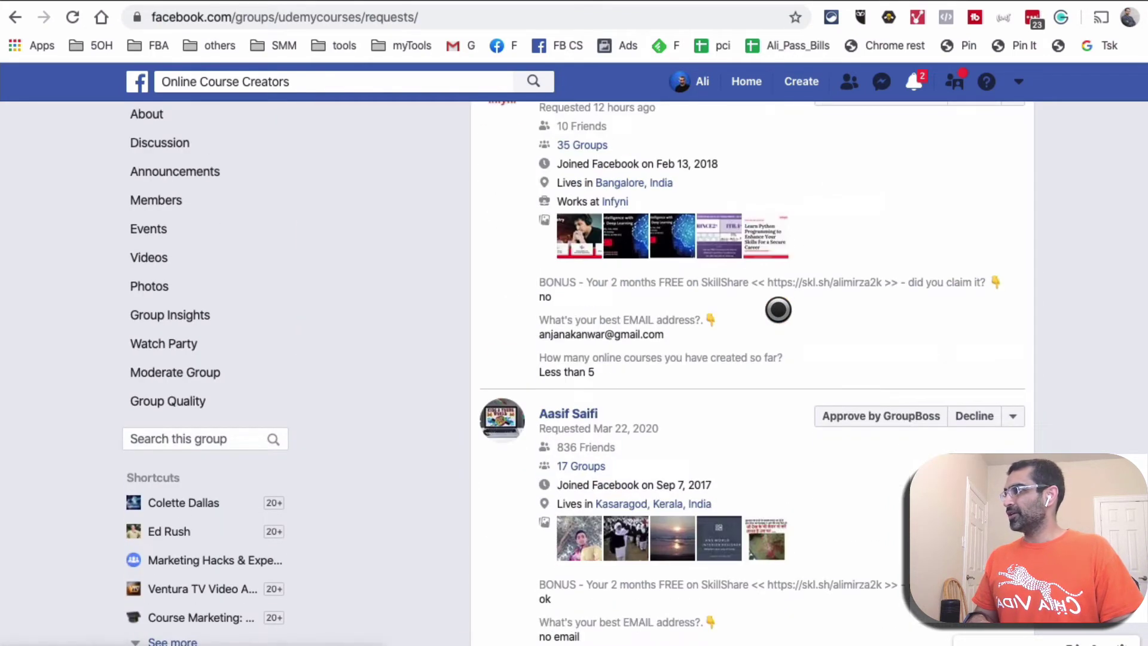
scroll(778, 310, "up", 20)
scroll(783, 311, "down", 10)
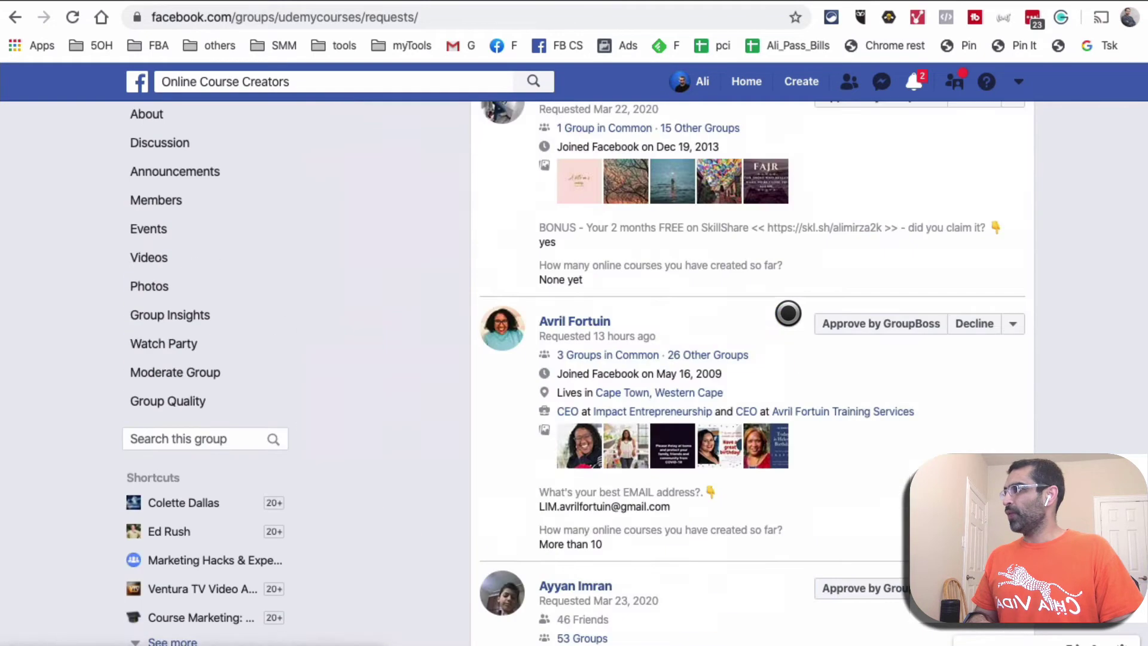
scroll(777, 323, "up", 3)
scroll(773, 339, "up", 4)
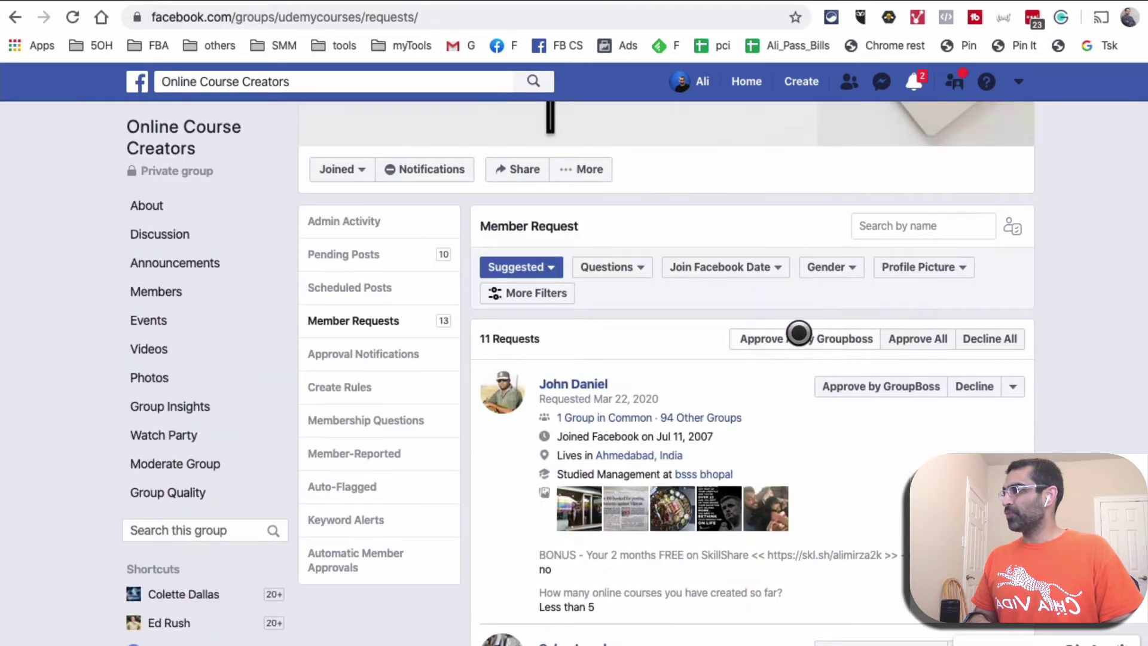
left_click(799, 332)
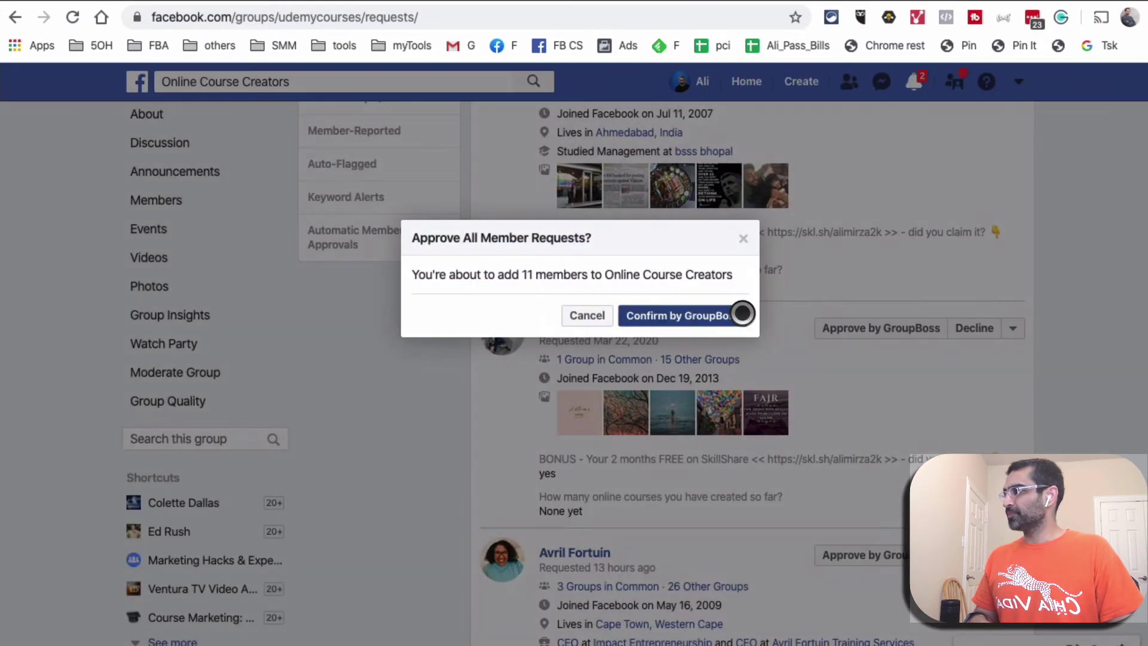
left_click(742, 313)
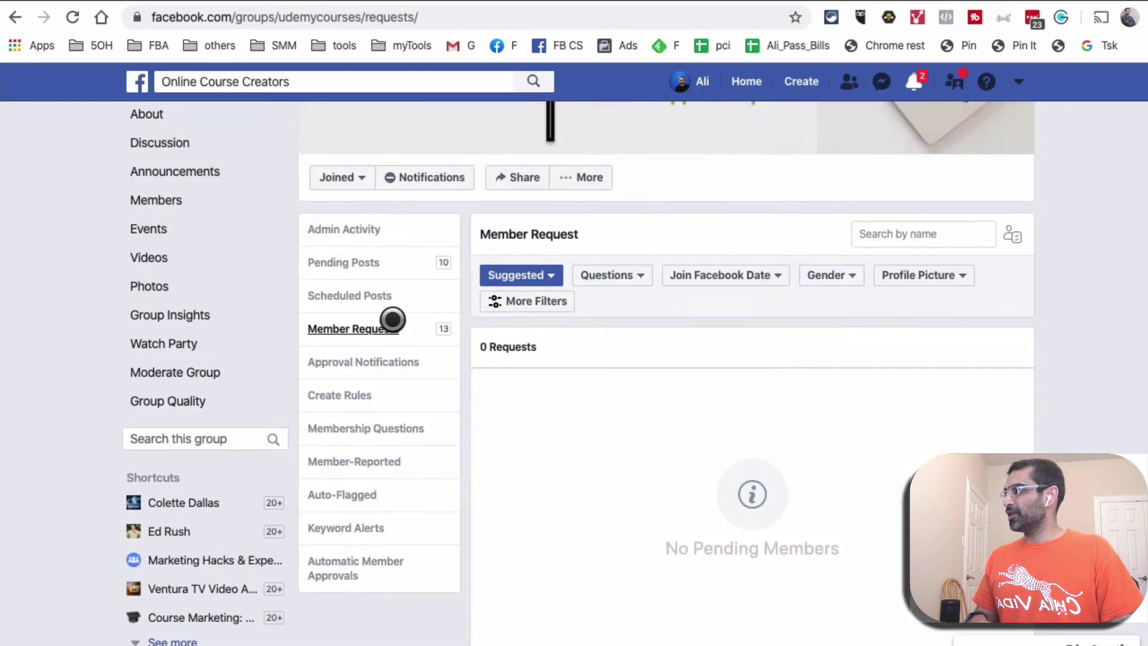
left_click(618, 350)
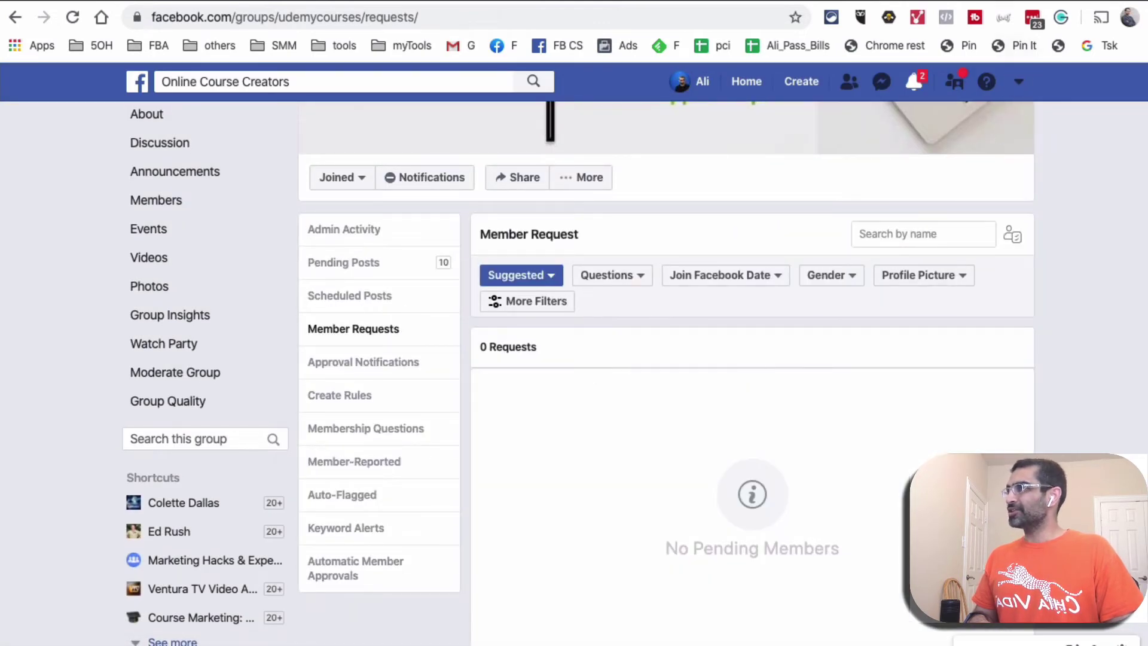
- Switch to Groupboss and check the captured email lead totals on its dashboard
left_click(1061, 17)
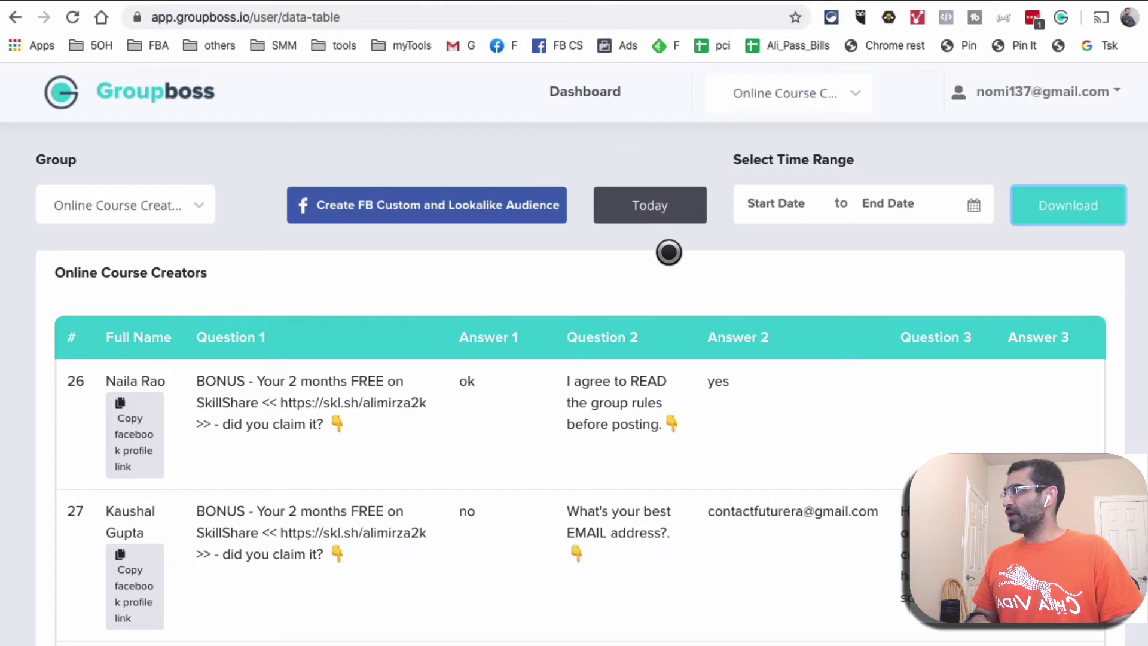
left_click(618, 90)
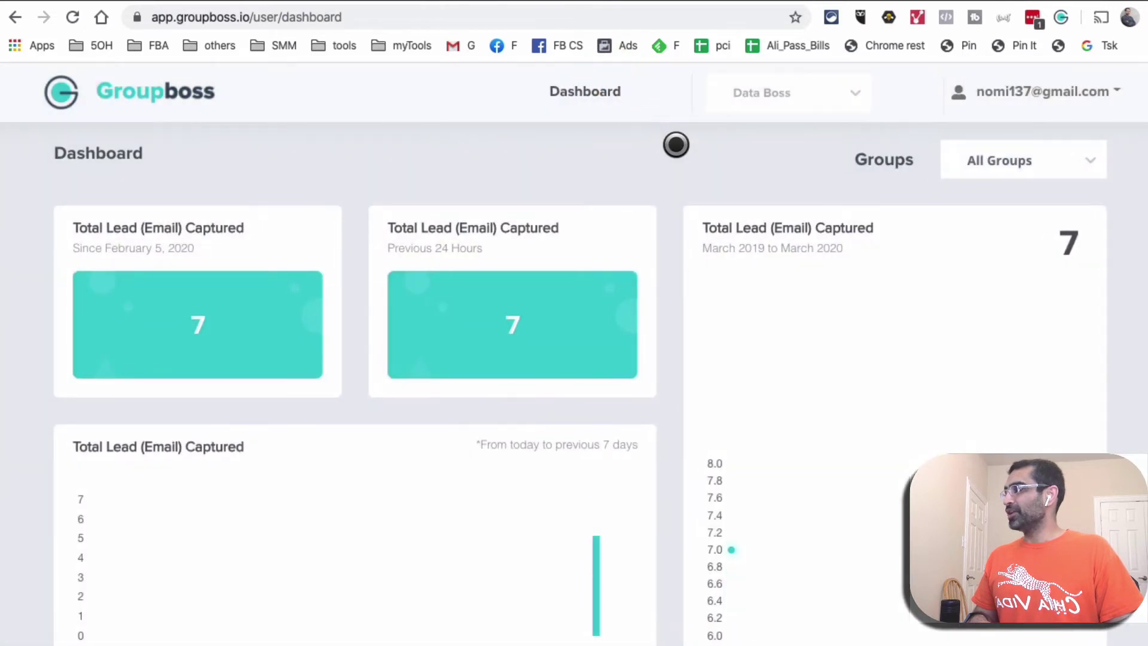
mouse_move(616, 273)
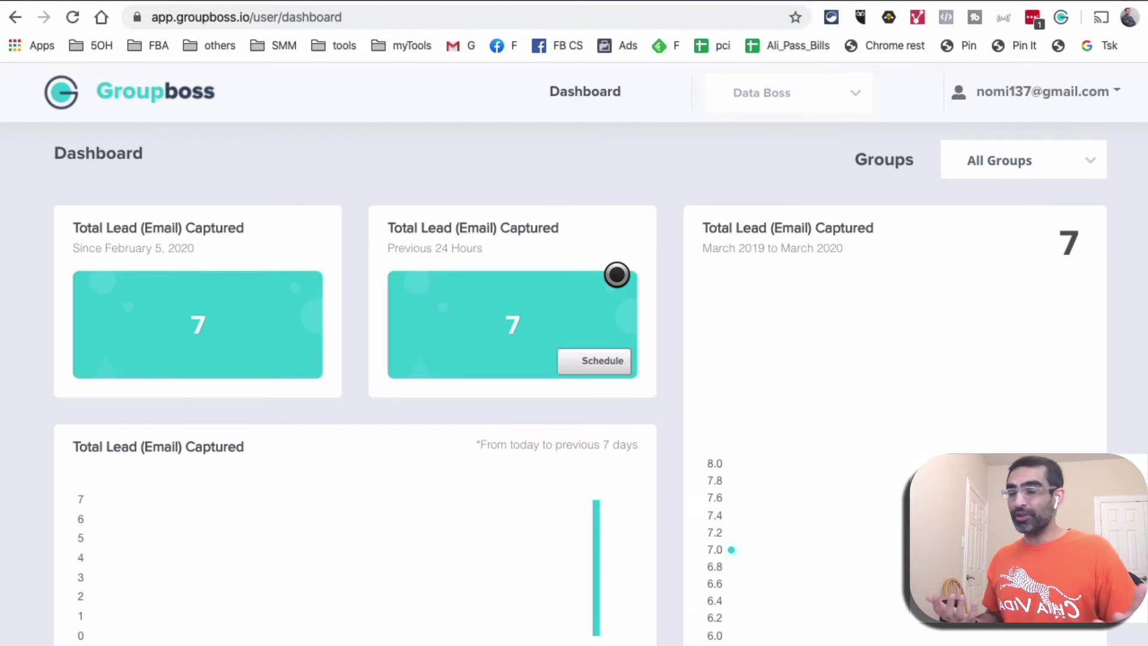
- Return to the Facebook group and read through its three Membership Questions
key("ctrl+Tab")
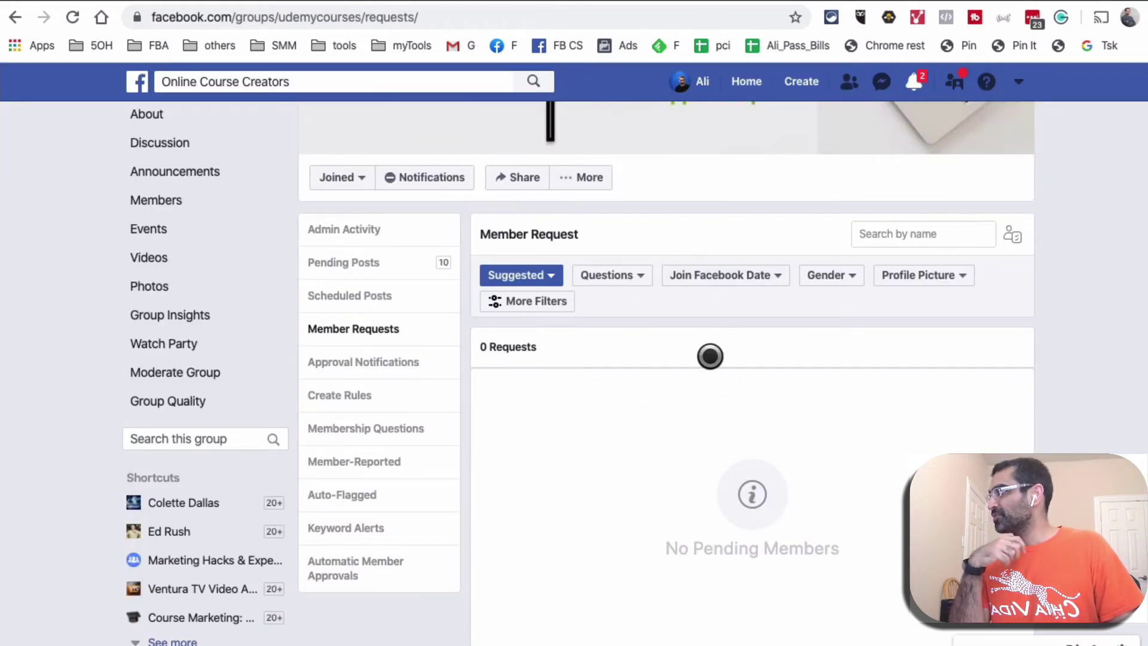
left_click(610, 177)
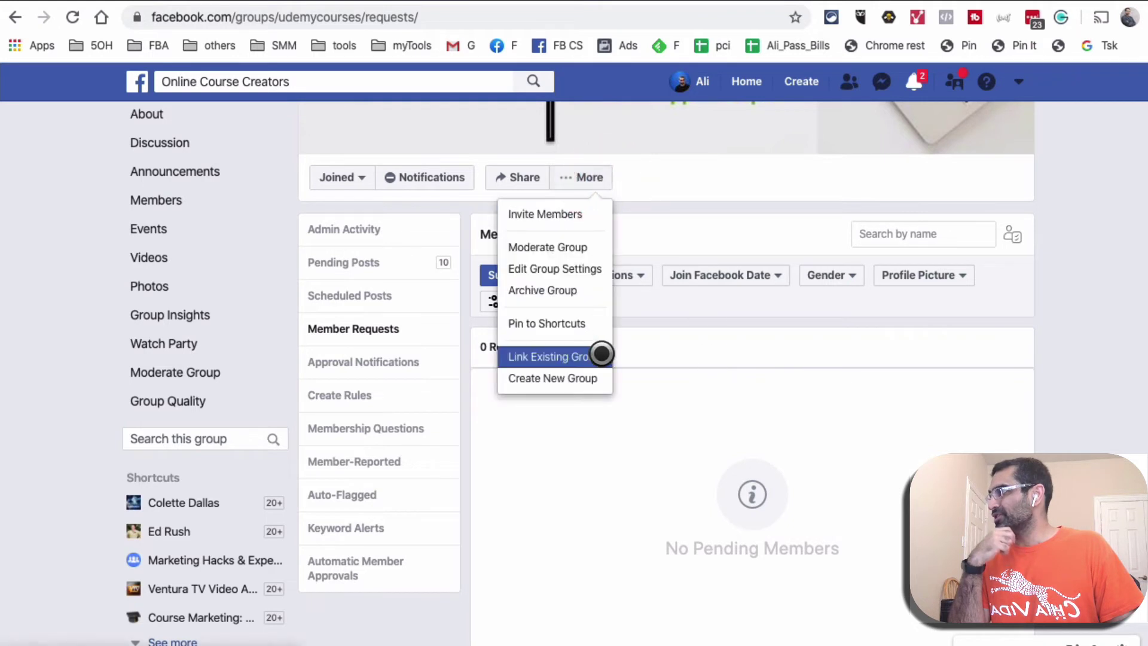
left_click(981, 423)
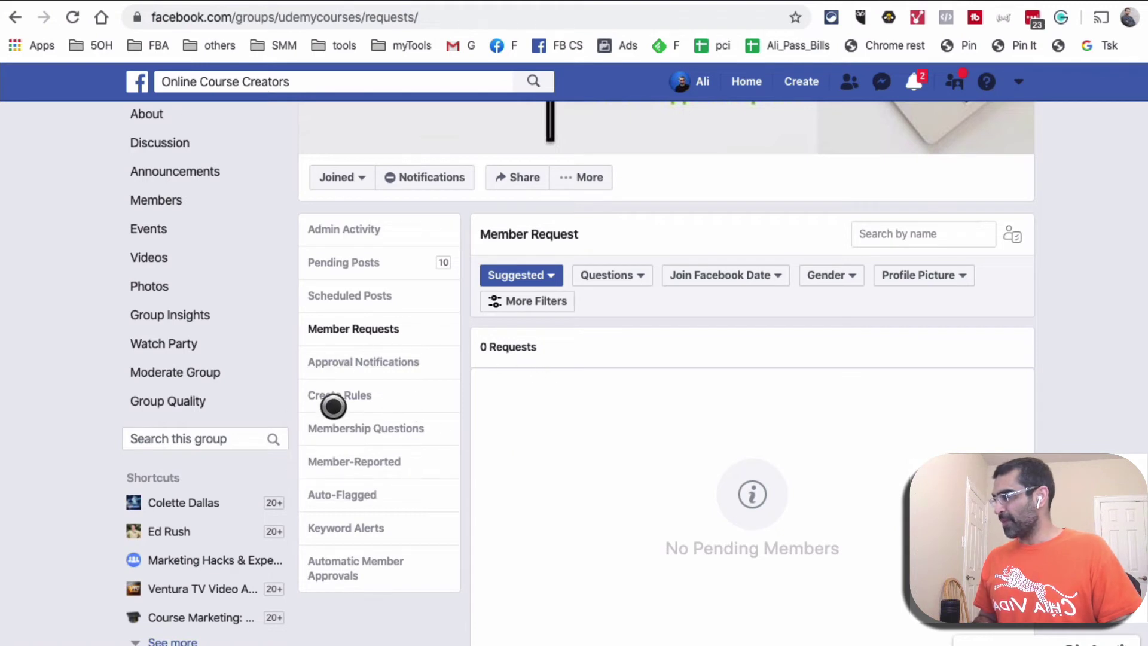
left_click(432, 429)
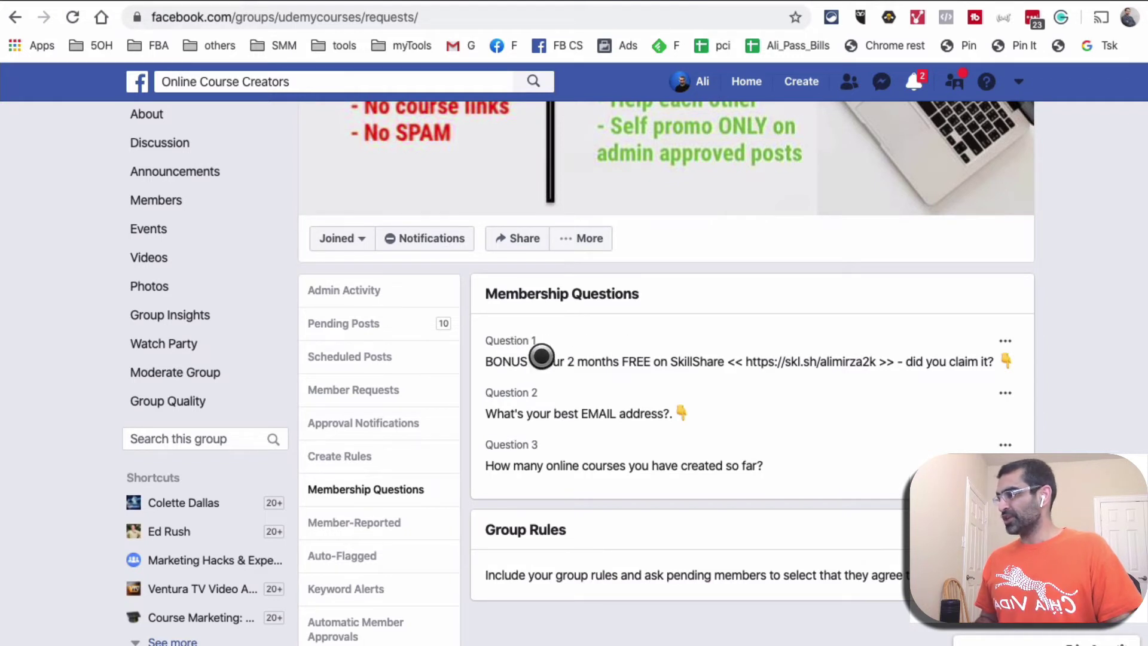
left_click_drag(513, 361, 819, 362)
left_click_drag(526, 413, 749, 415)
left_click_drag(531, 465, 772, 465)
- Inspect the answer type of Question 2 about the best email address, then exit its editor without saving
left_click(1014, 393)
left_click(1029, 420)
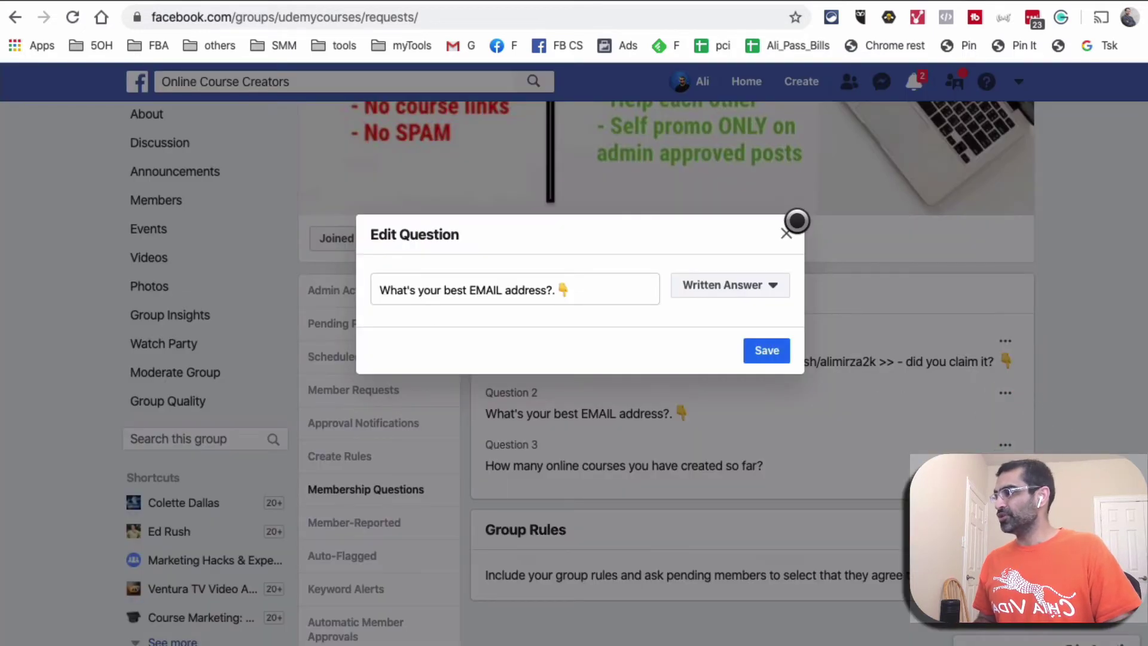
left_click(786, 233)
left_click(685, 336)
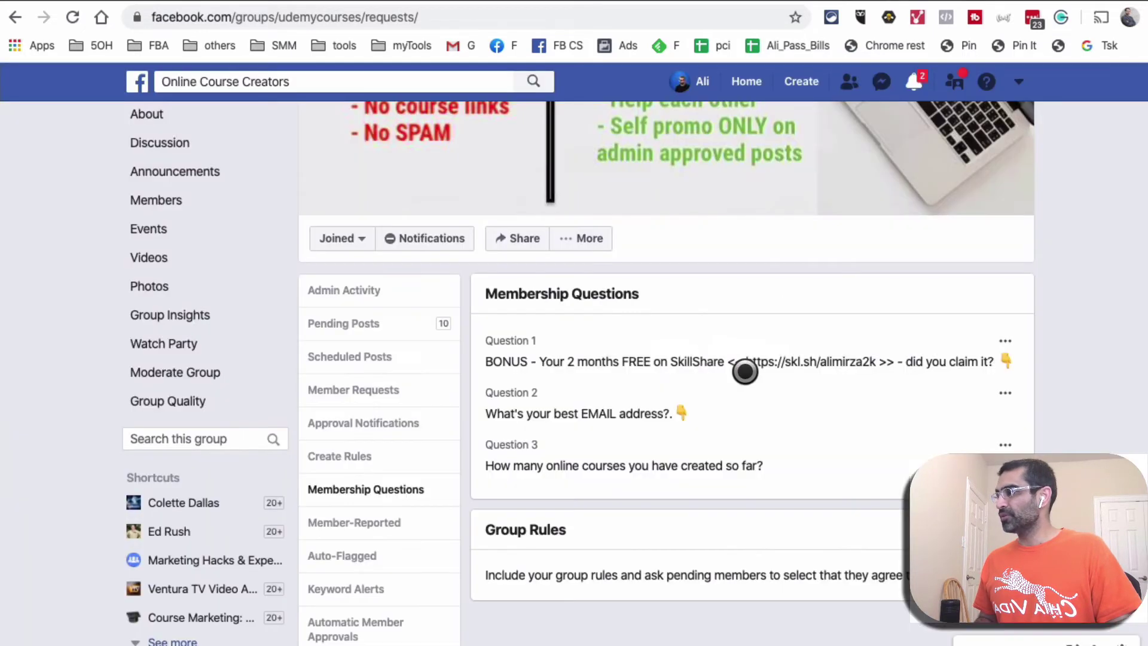
- Examine the answer types offered for Question 1, the SkillShare bonus question, and exit without saving changes
left_click(1006, 393)
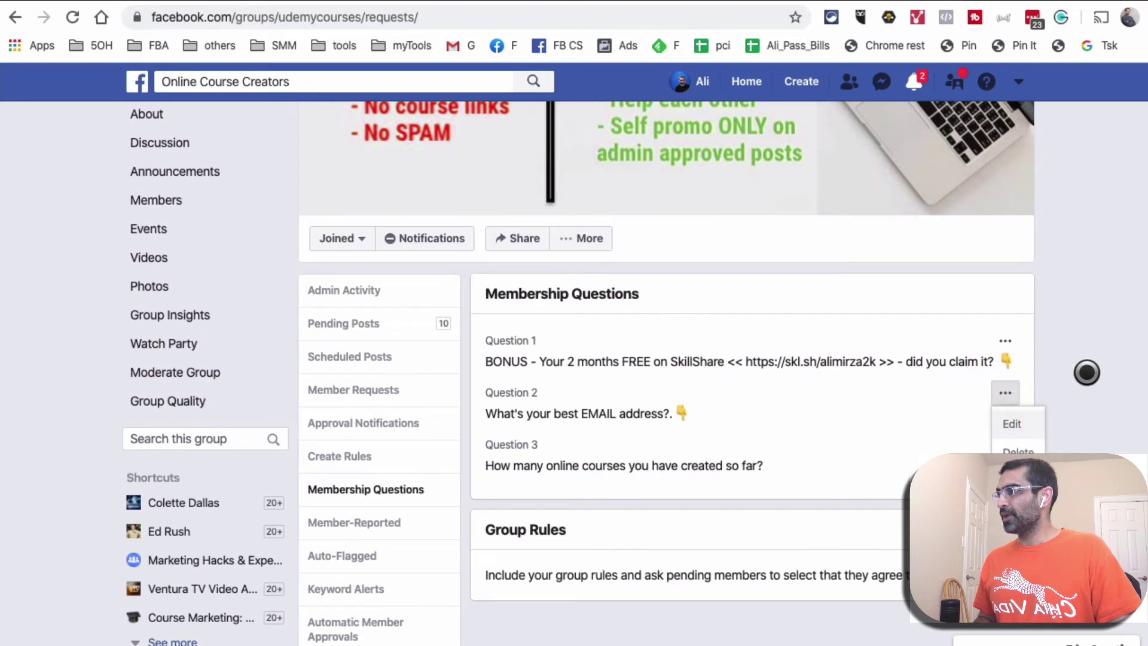
left_click(1015, 338)
left_click(1005, 370)
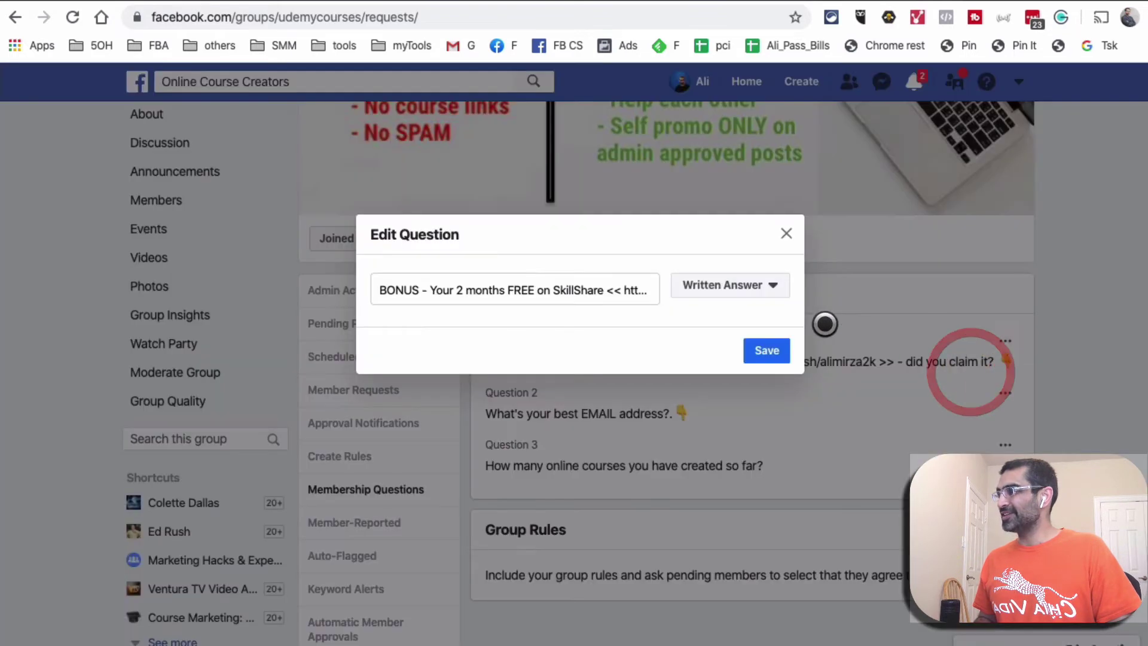
left_click(768, 286)
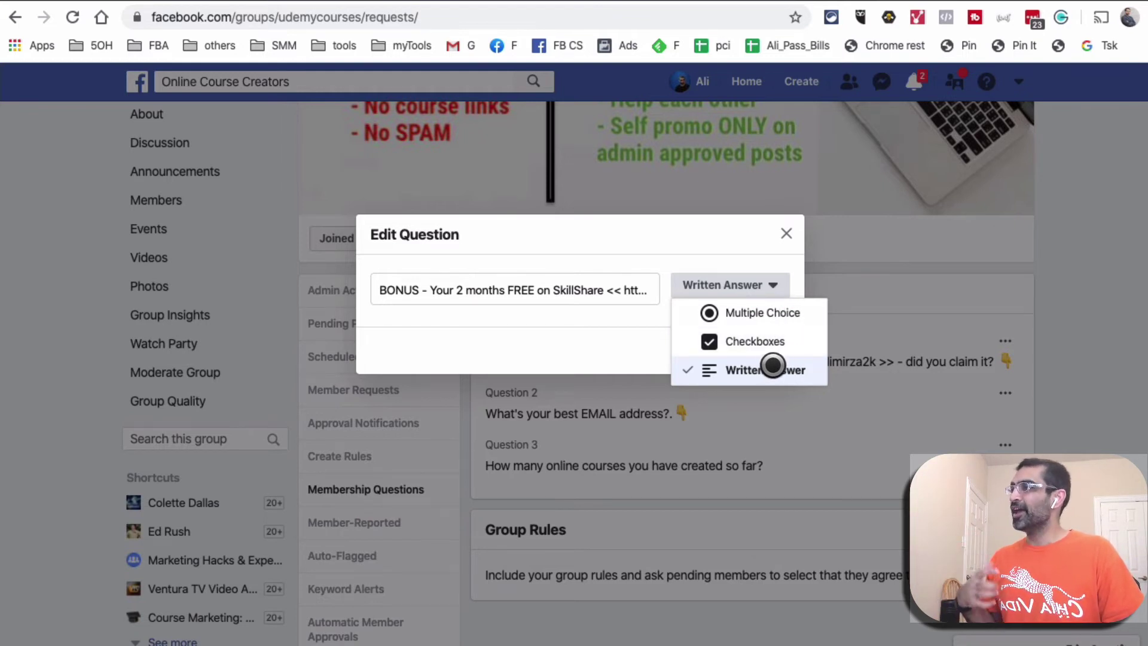
left_click(787, 233)
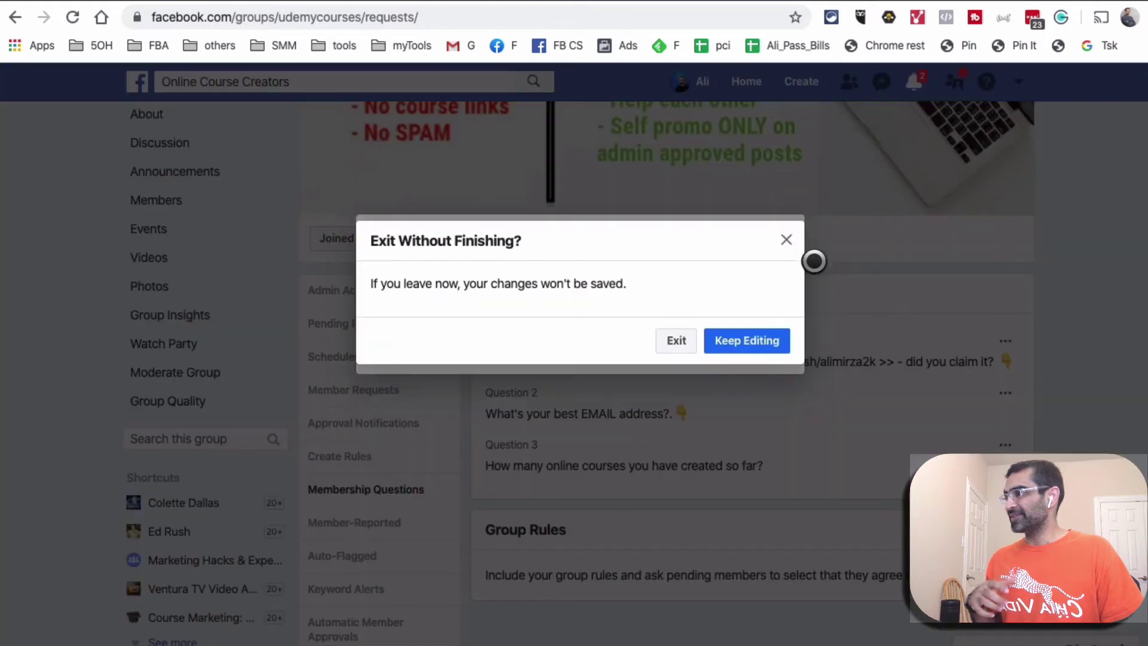
left_click(697, 339)
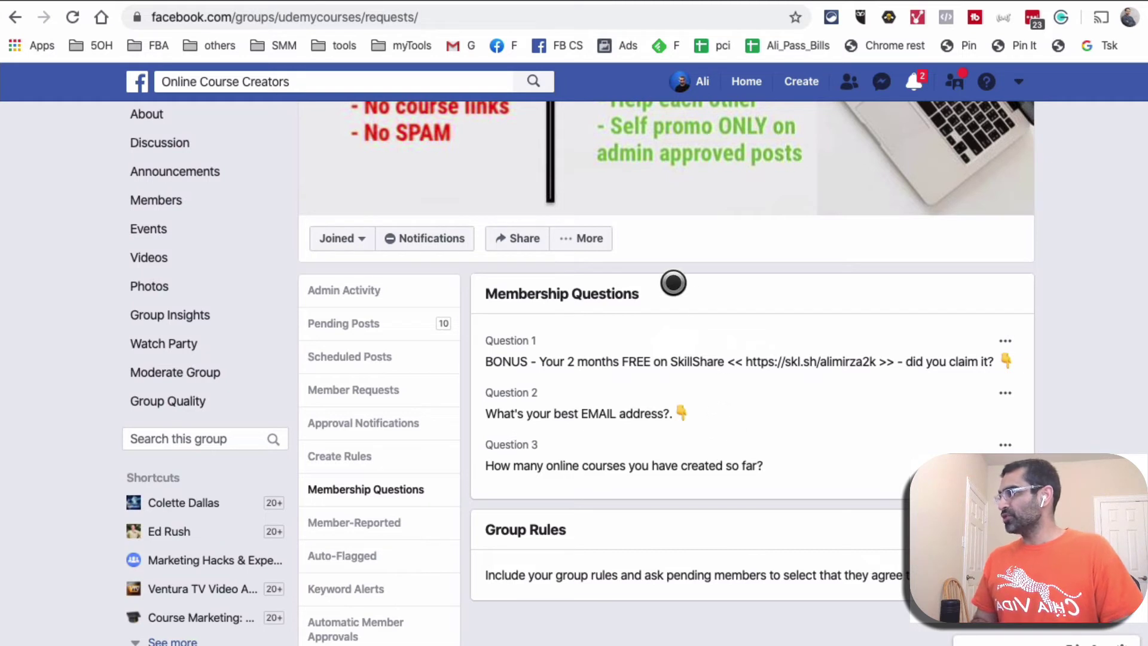
- Go to the group's Discussion page and open Edit Group Settings for Online Course Creators
scroll(473, 272, "up", 1)
left_click(616, 242)
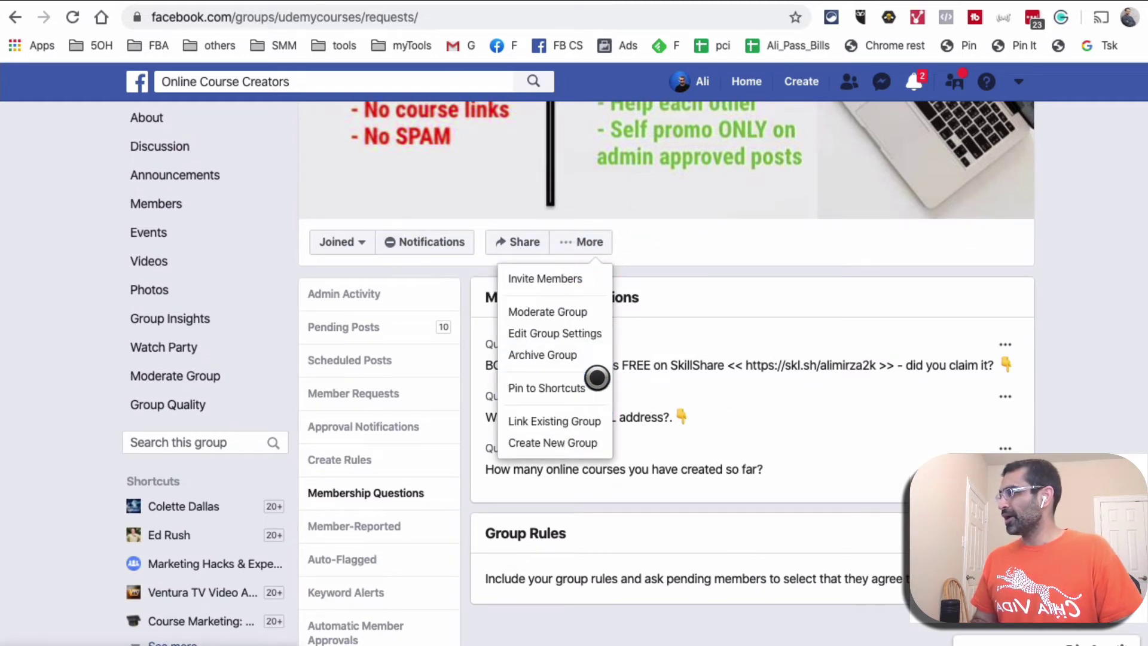
left_click(735, 276)
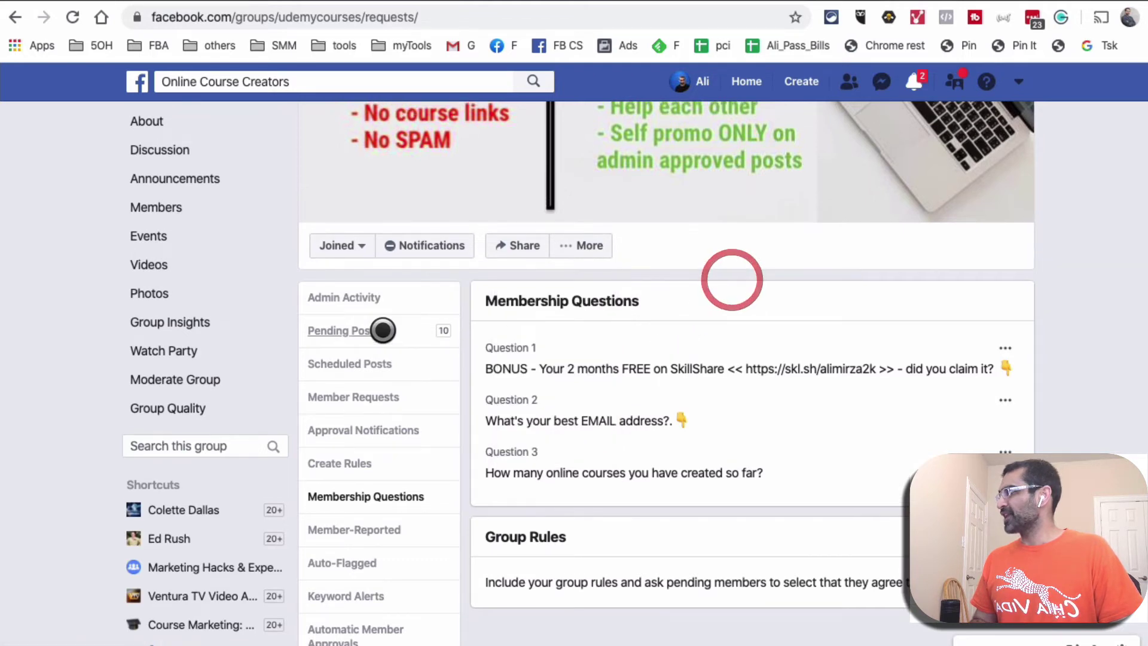
scroll(367, 333, "up", 3)
left_click(194, 226)
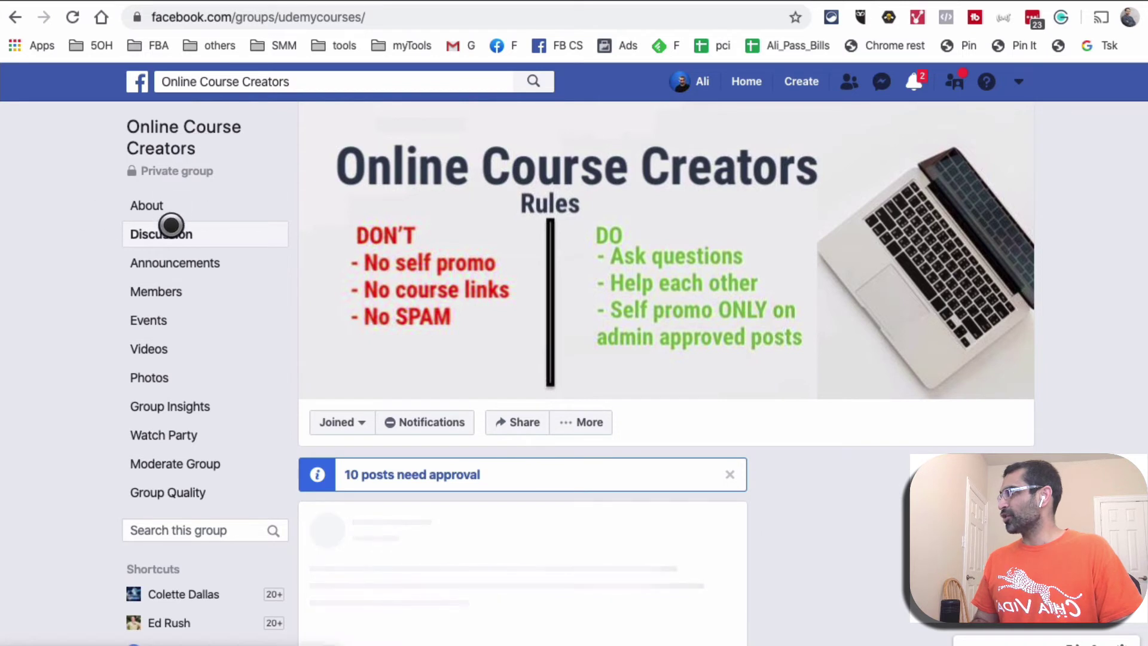
scroll(689, 450, "down", 1)
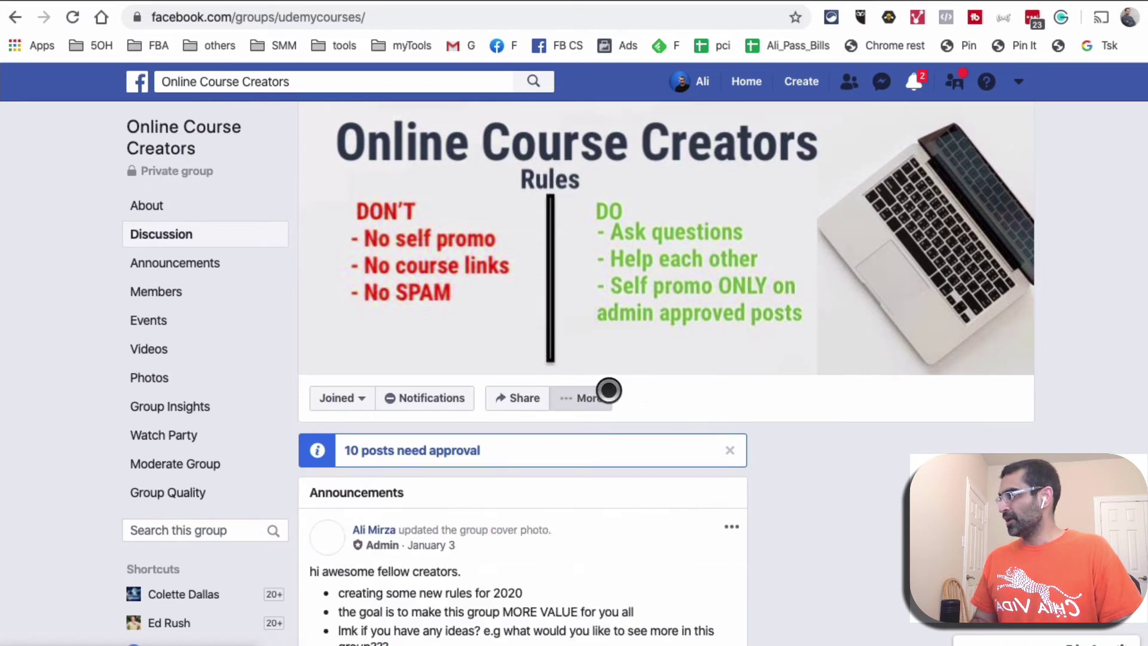
left_click(589, 397)
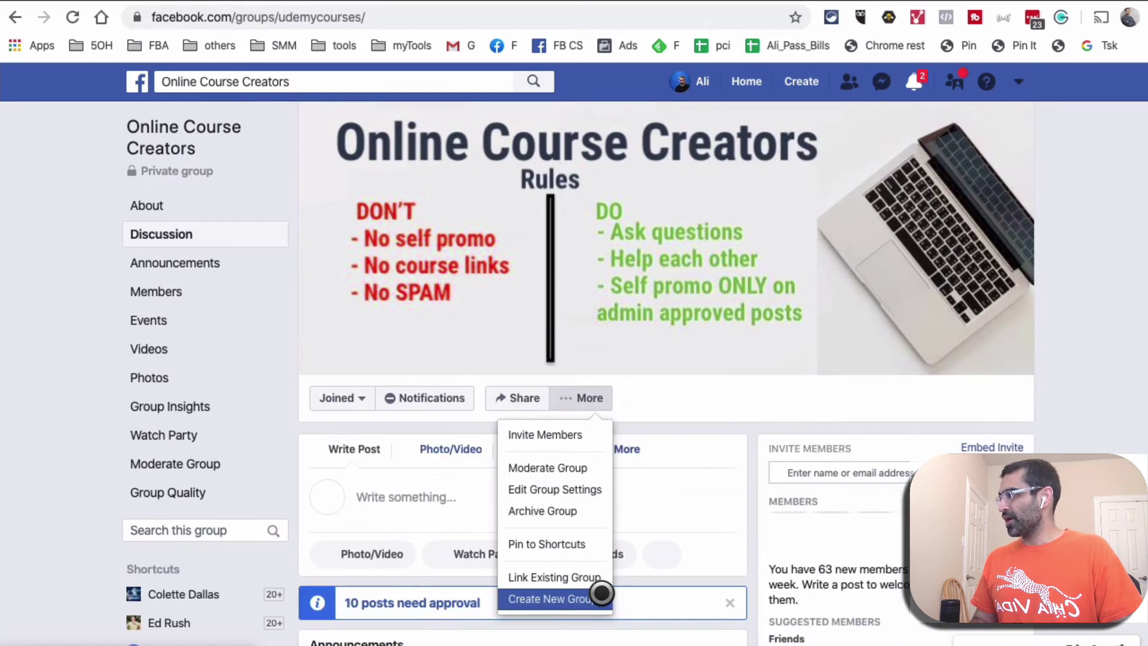
scroll(671, 534, "down", 1)
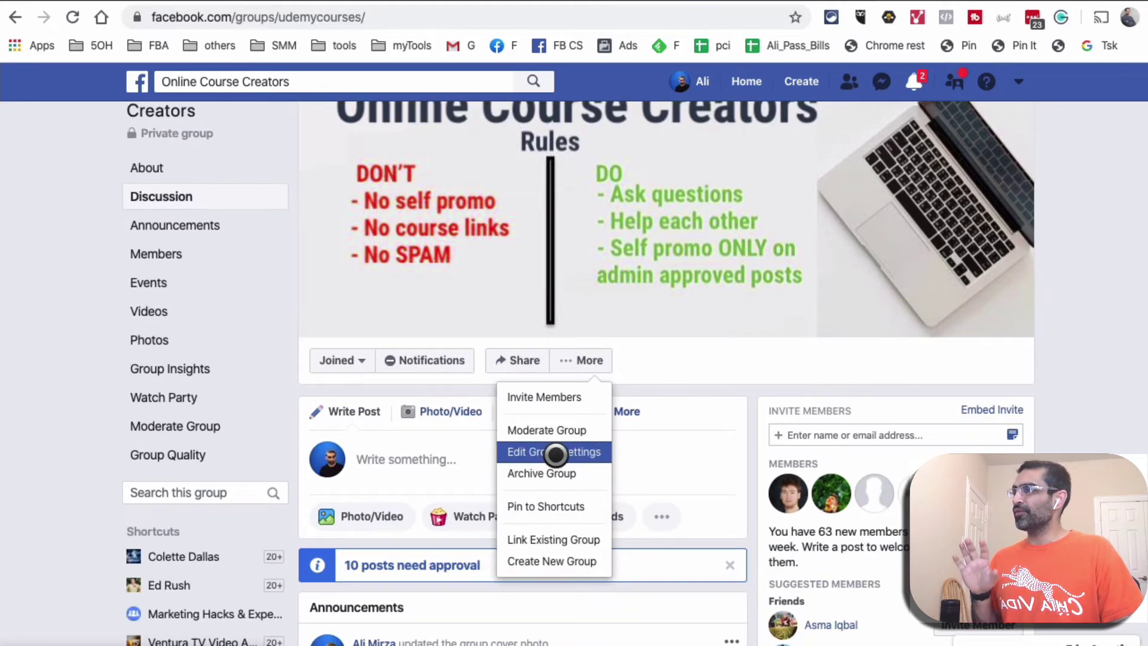
left_click(587, 448)
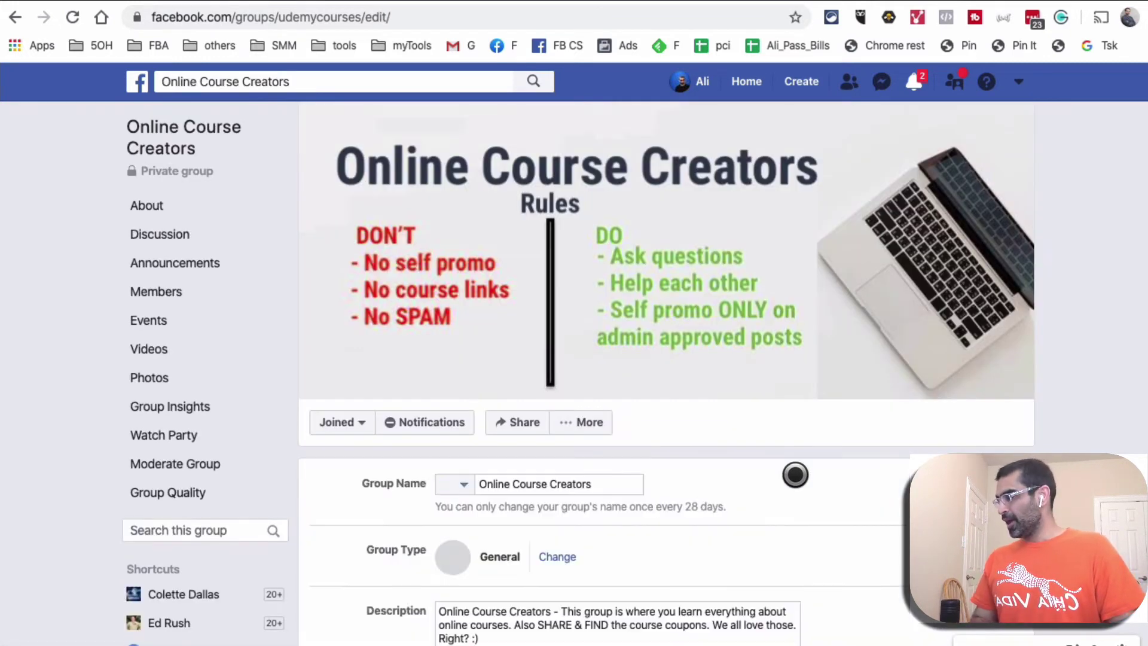
- Find the Membership Requests section in the group settings and highlight its explanation of how many questions can be asked
scroll(837, 484, "down", 5)
scroll(873, 483, "down", 1)
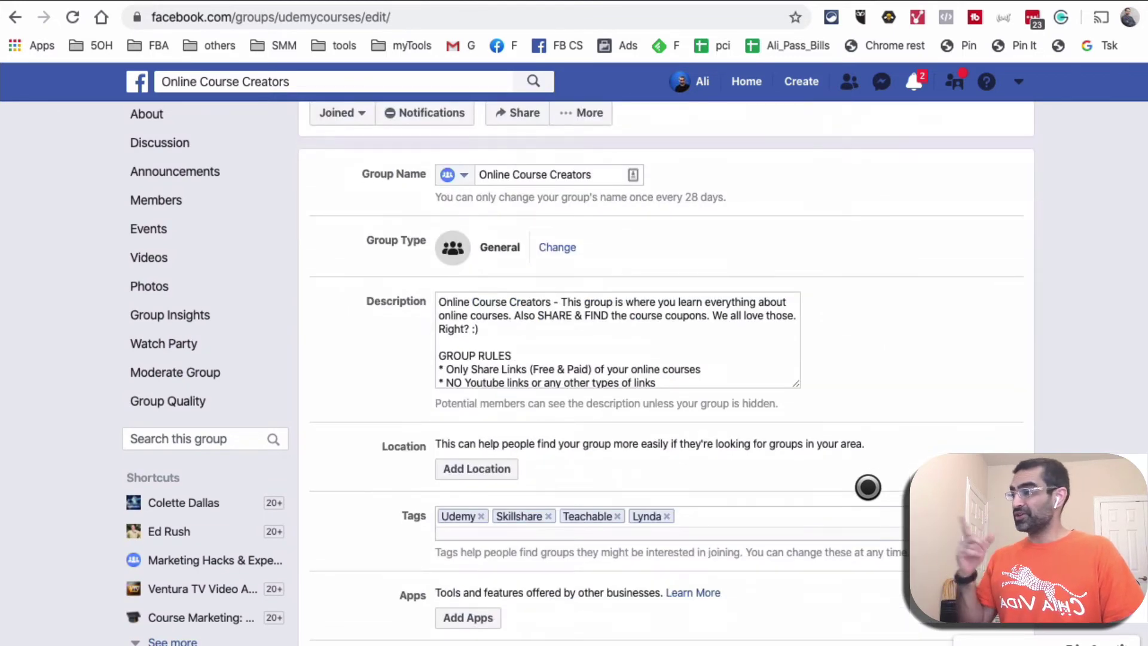
scroll(868, 487, "down", 10)
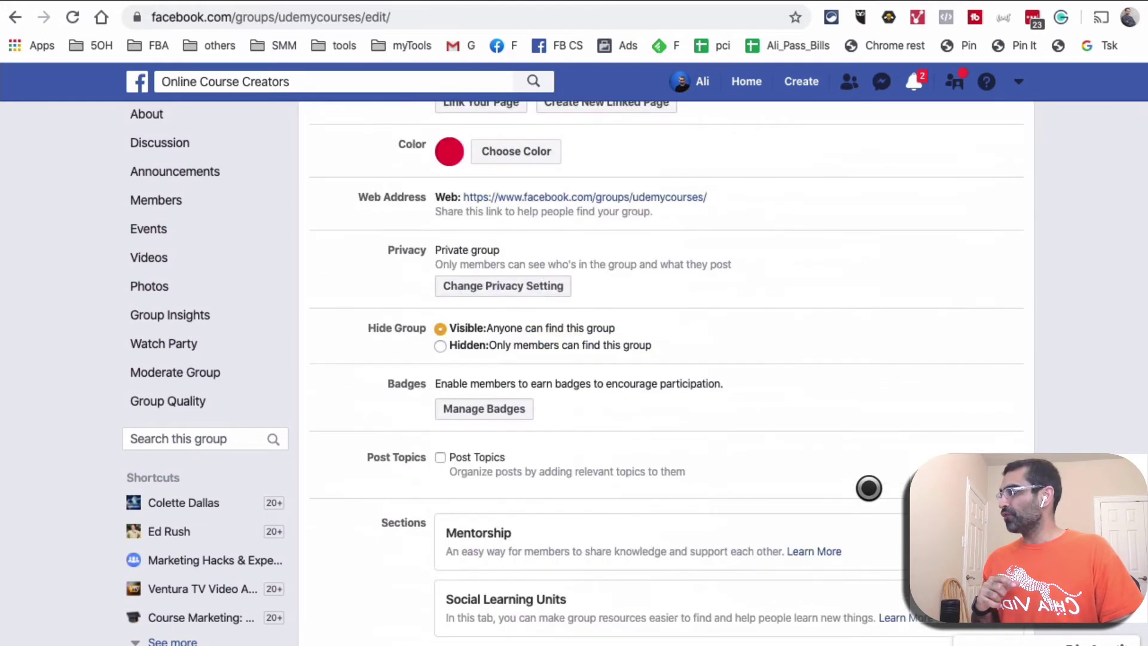
scroll(868, 488, "down", 7)
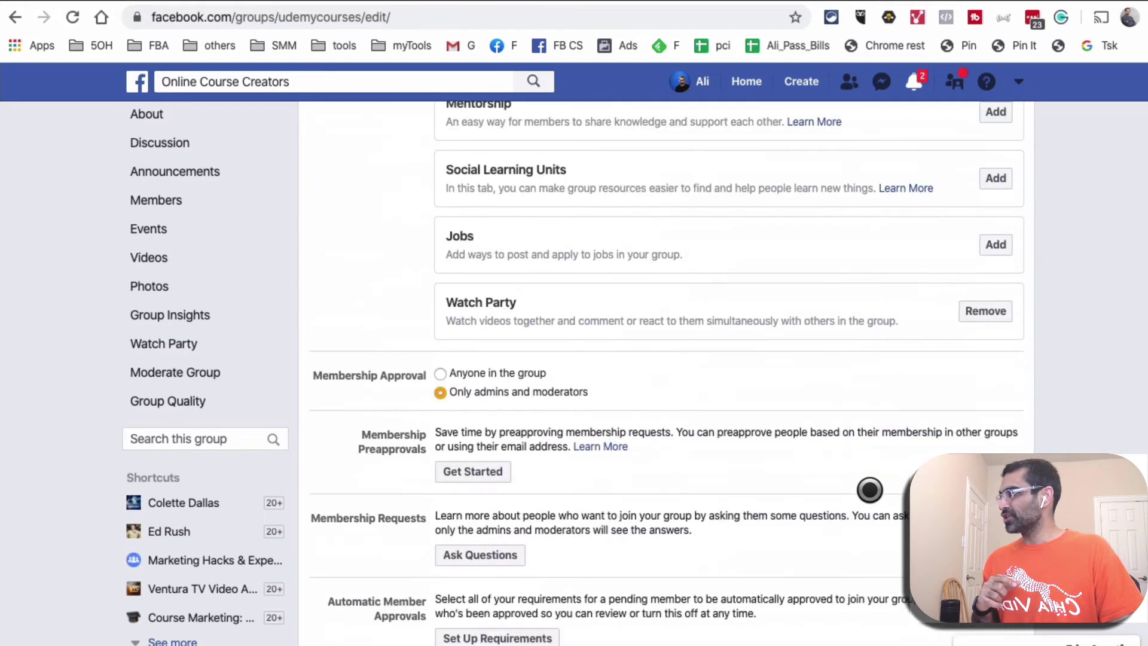
scroll(870, 489, "down", 1)
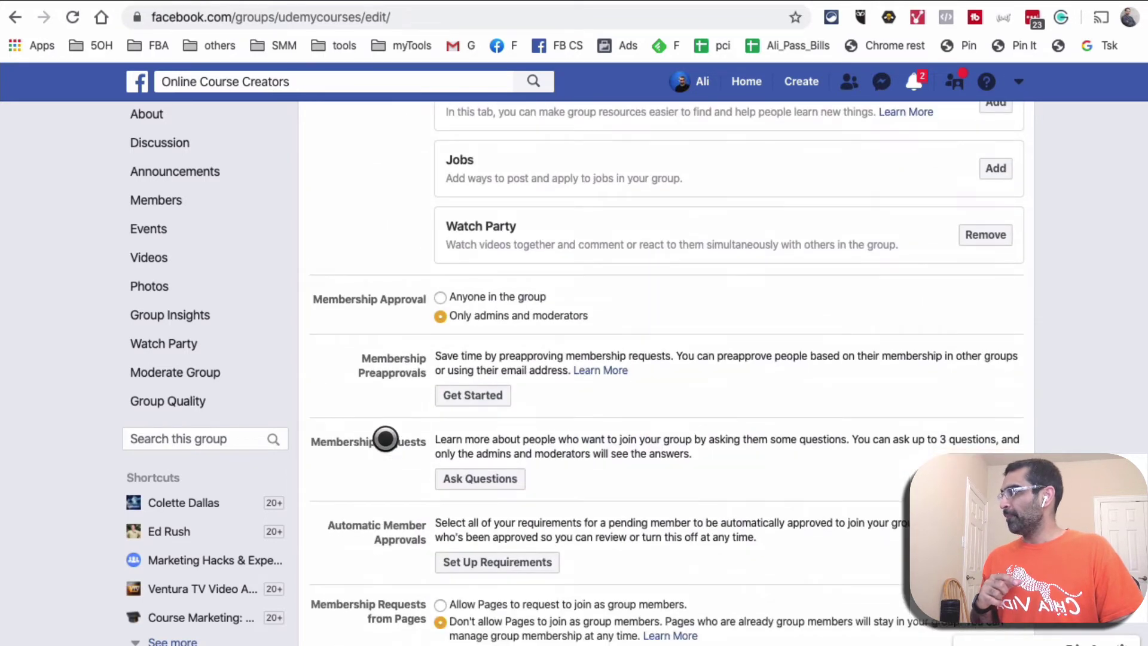
left_click_drag(314, 439, 856, 479)
left_click(856, 479)
left_click_drag(904, 440, 985, 440)
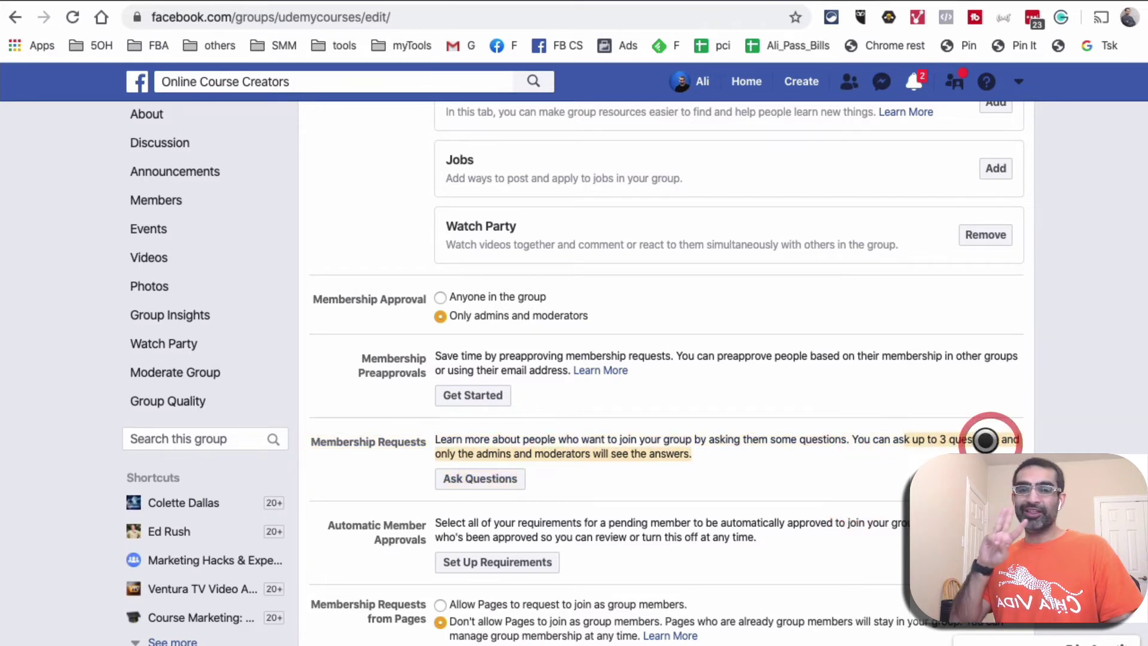
- Clear the text highlight and open the Ask Questions setup for Membership Requests
left_click(596, 474)
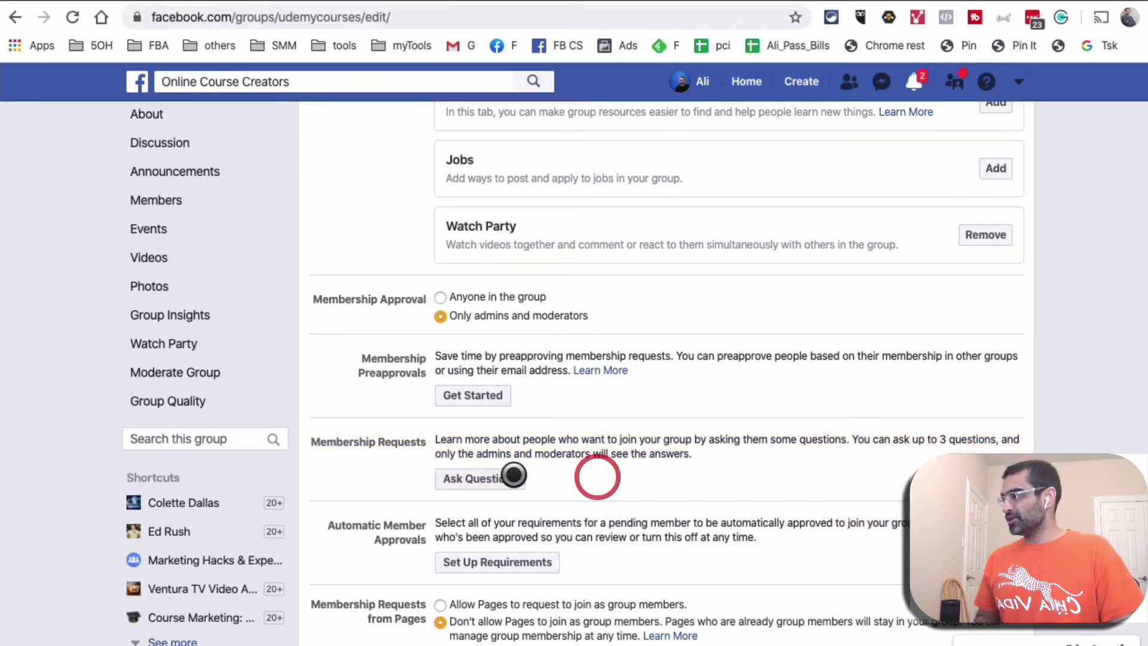
left_click(513, 479)
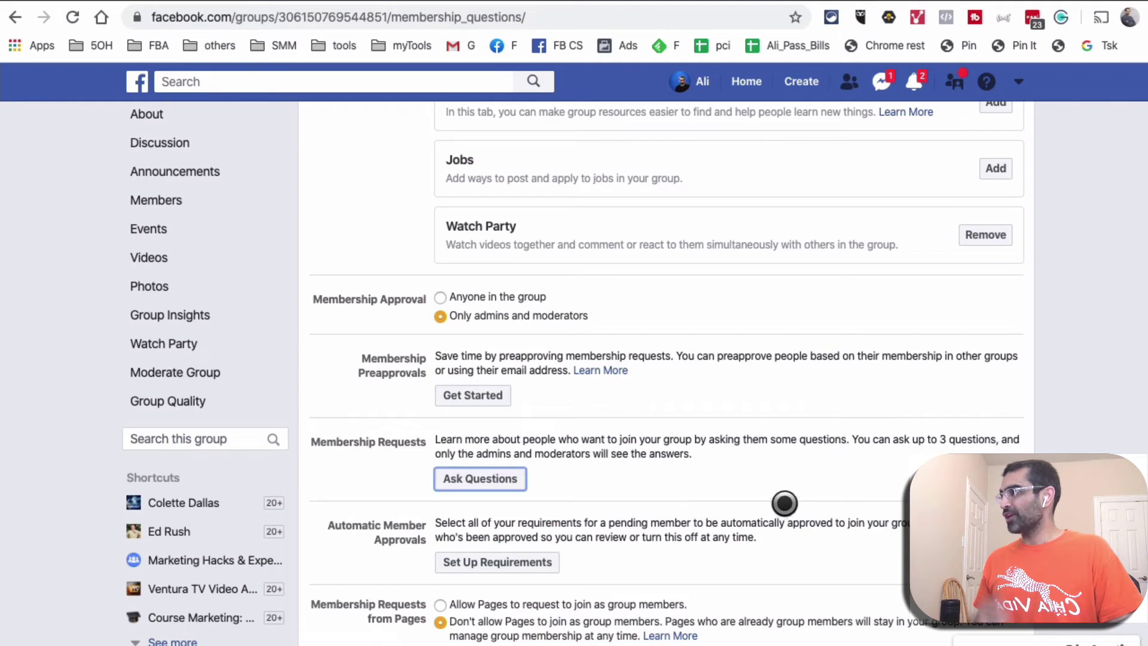
scroll(796, 501, "down", 3)
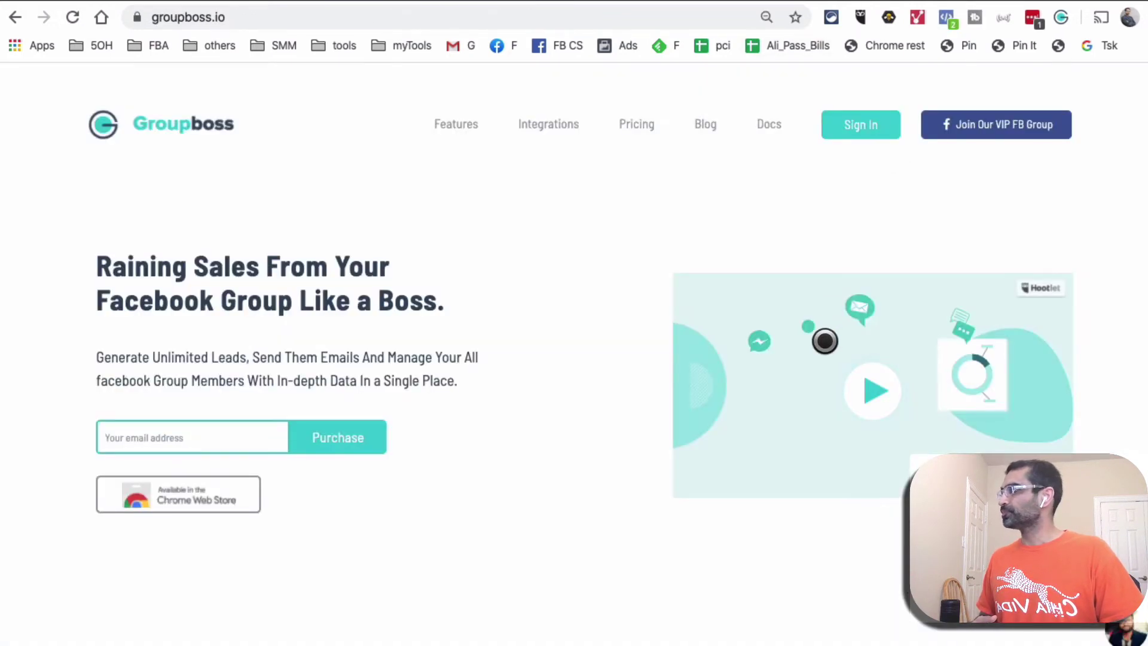
- Review the workflow diagram on the groupboss.io homepage, from members joining the group to sales and custom audiences
scroll(824, 346, "down", 10)
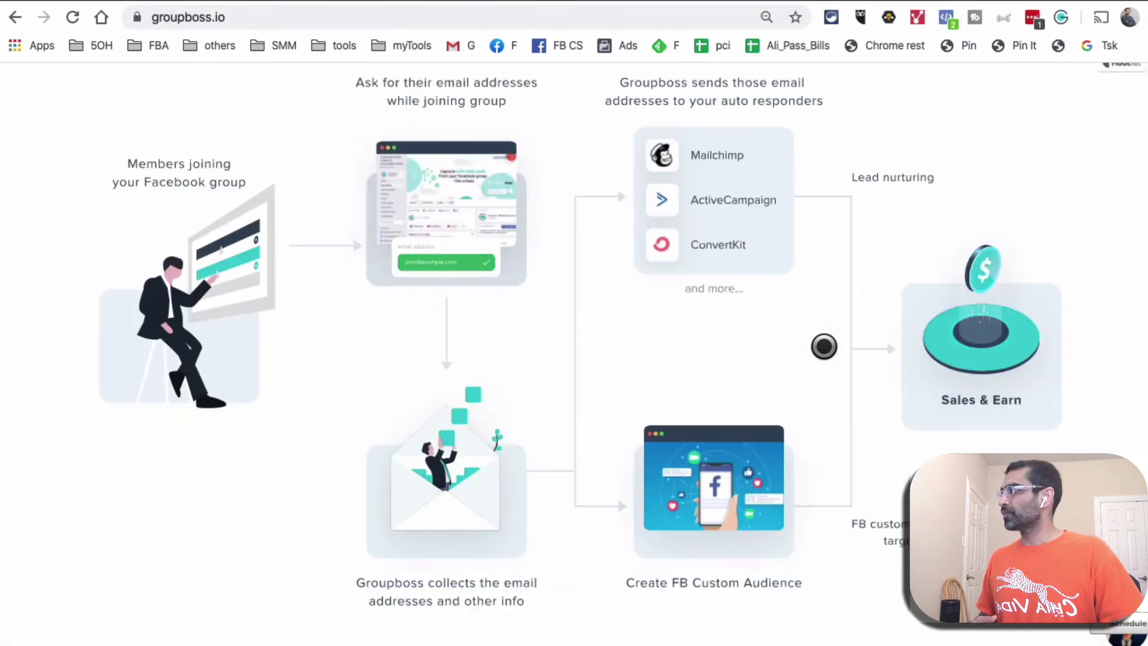
scroll(825, 346, "up", 5)
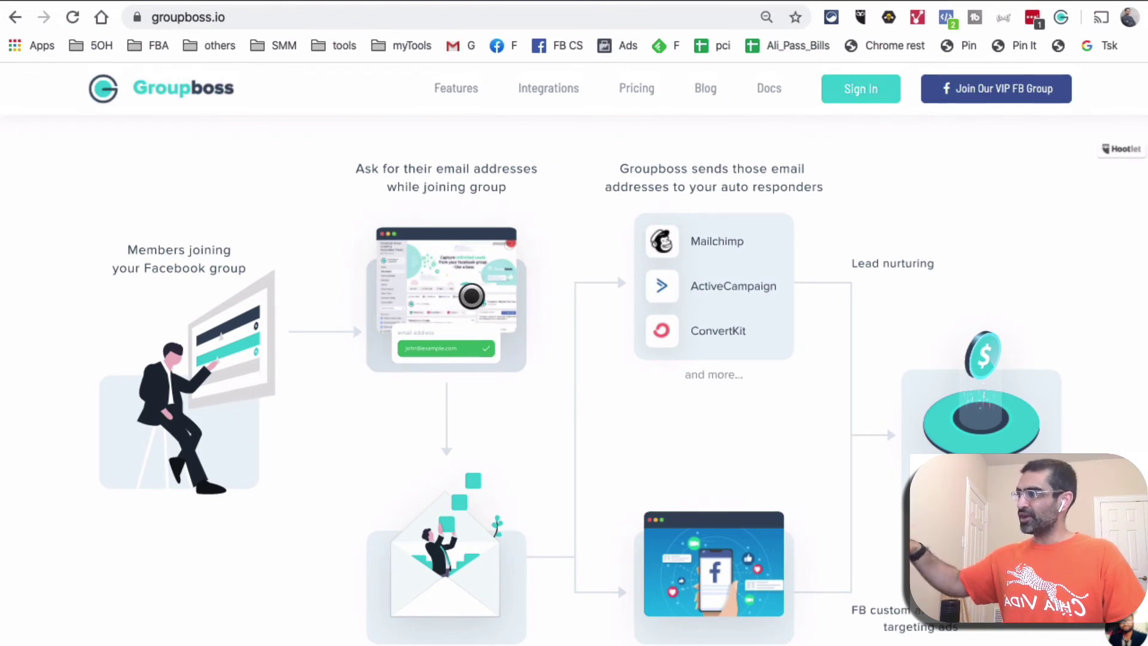
scroll(501, 522, "down", 3)
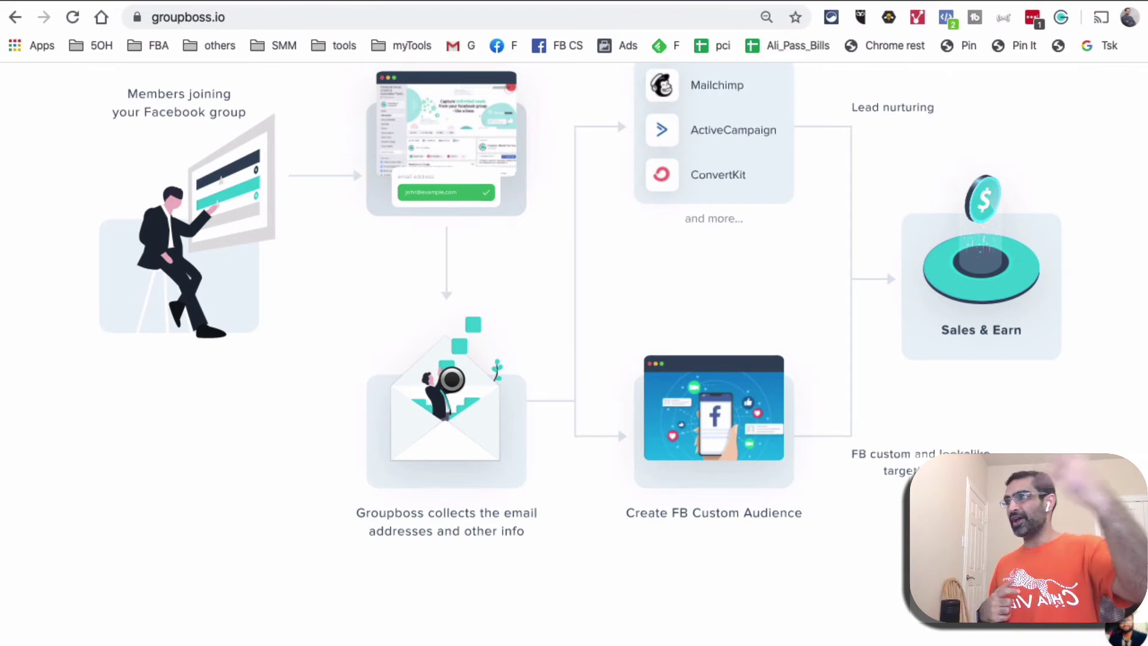
scroll(452, 379, "up", 1)
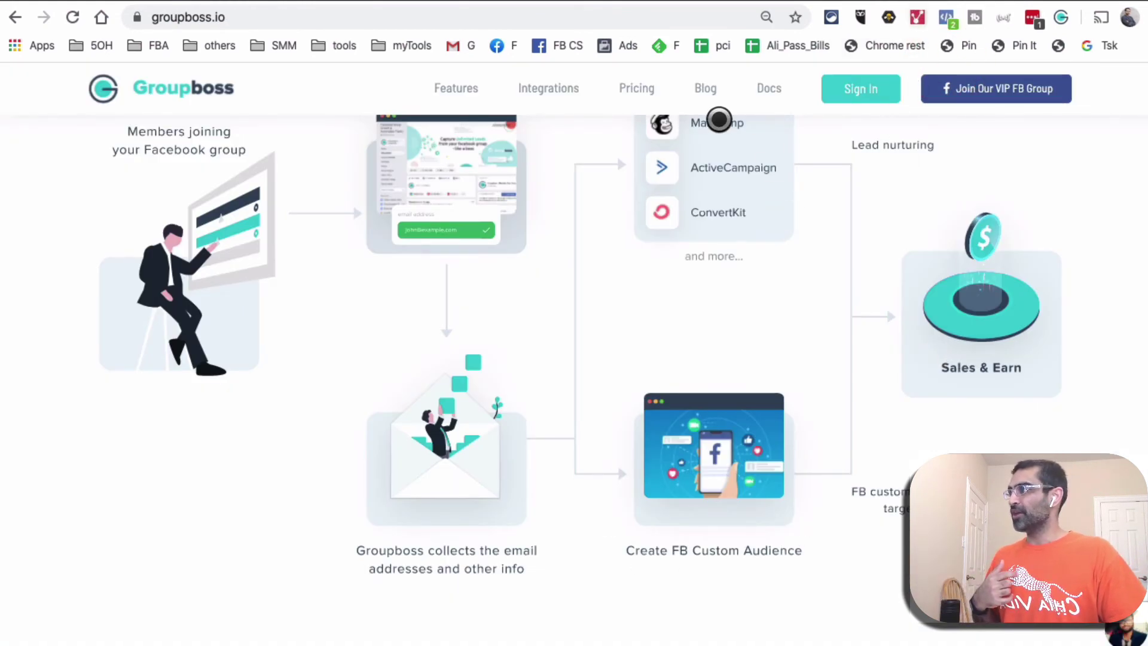
scroll(759, 246, "up", 2)
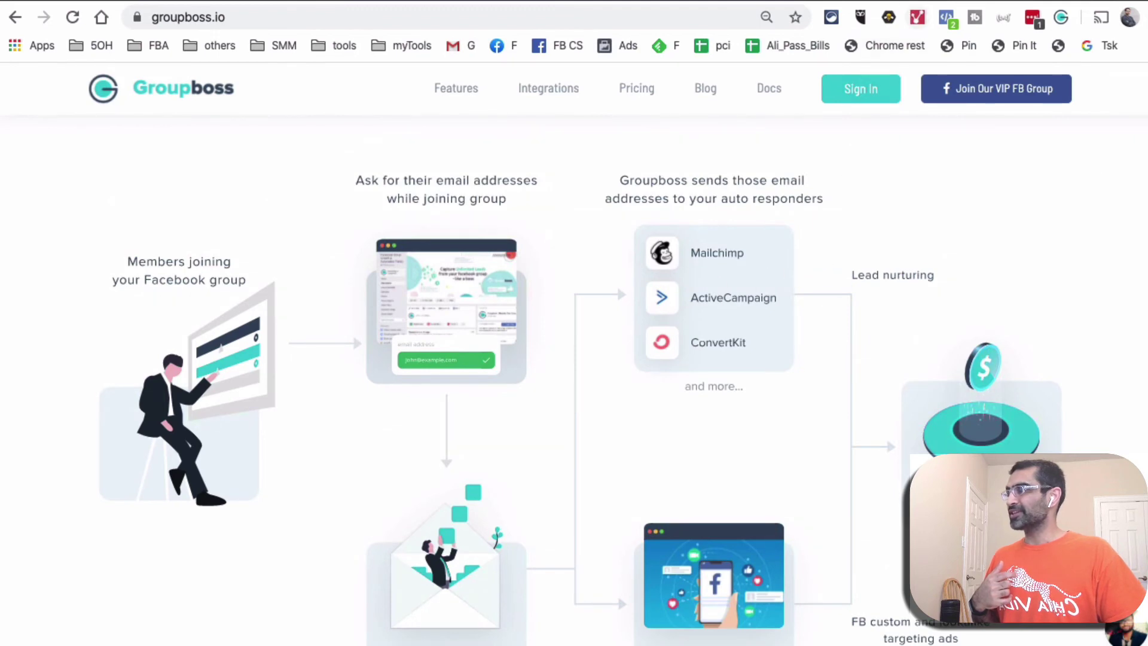
- Switch back to Facebook, search for "youtube subscribe, promote, share, & like" and open that group
key("ctrl+Tab")
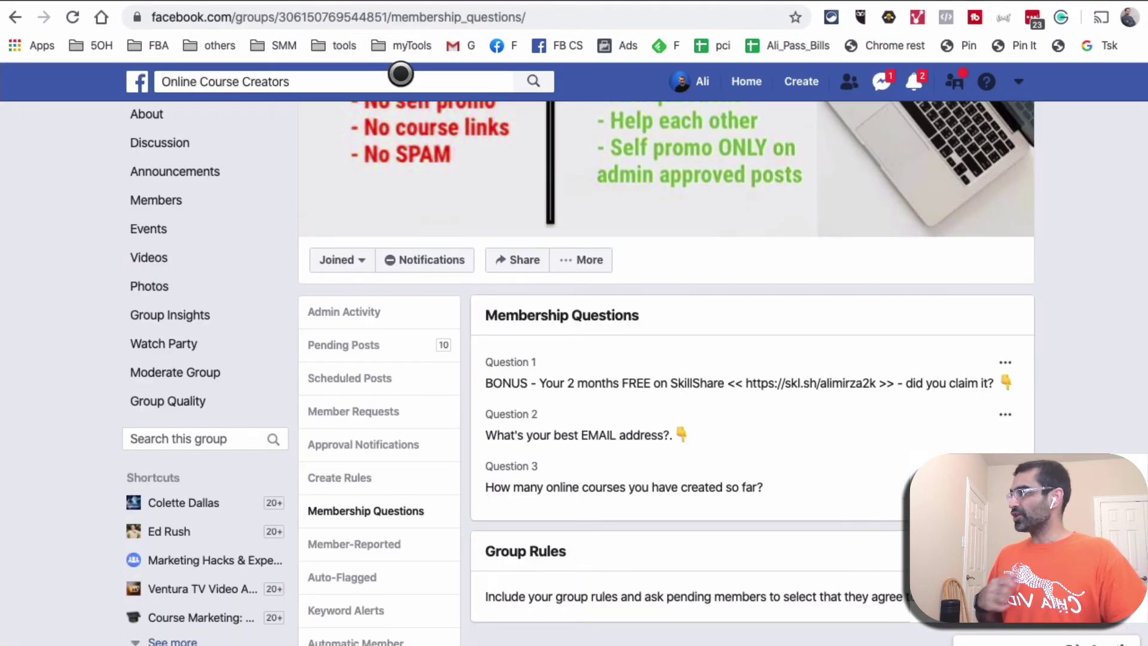
left_click(409, 83)
type("you")
key("Down")
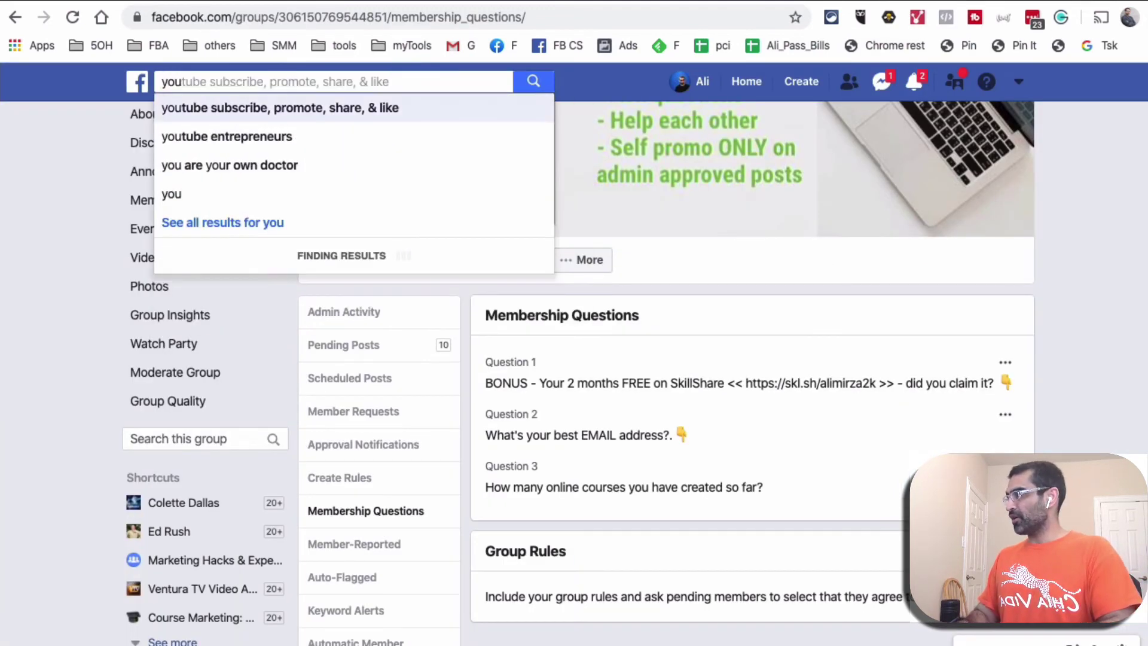
key("Return")
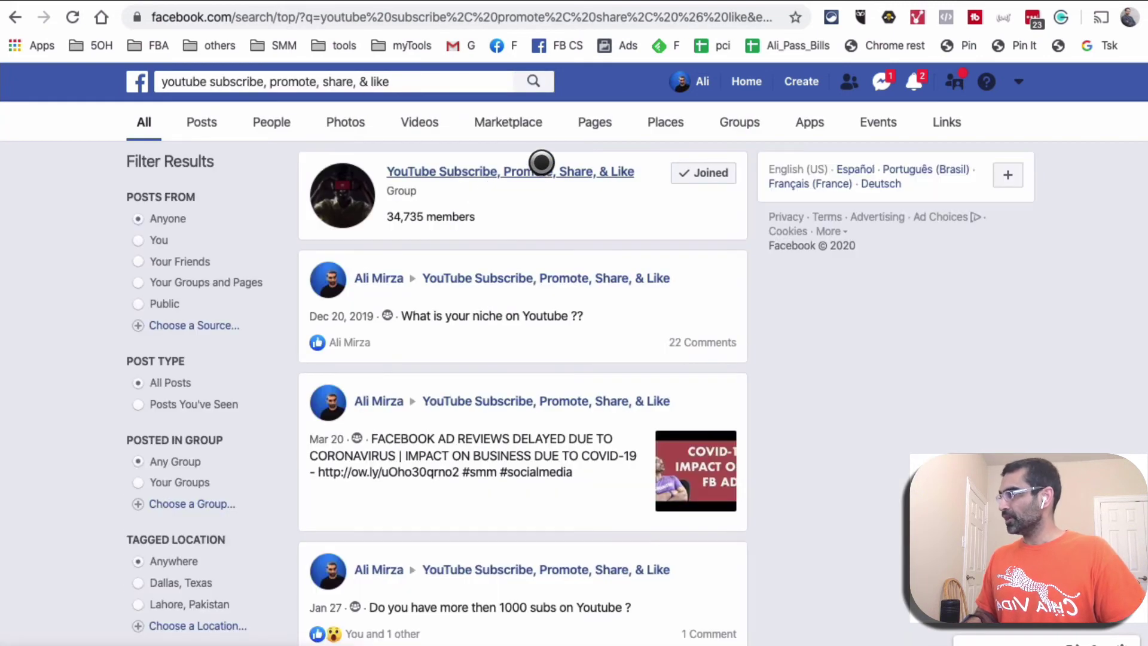
left_click(594, 259)
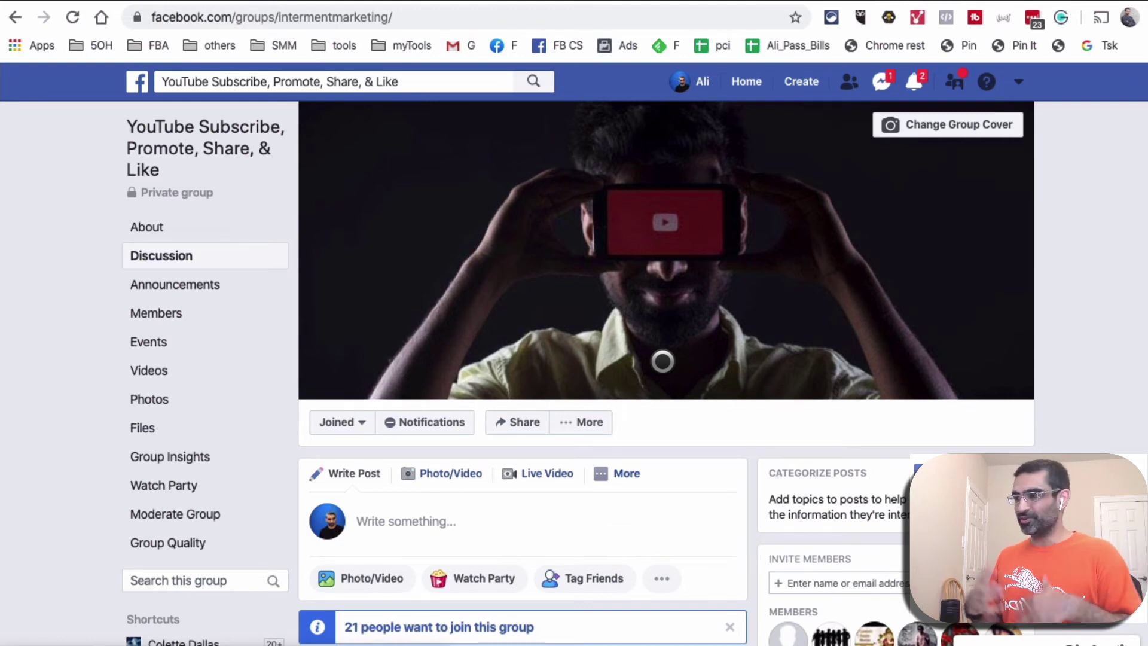
- Look over the YouTube group's Discussion page and open its pending member requests
scroll(592, 418, "down", 5)
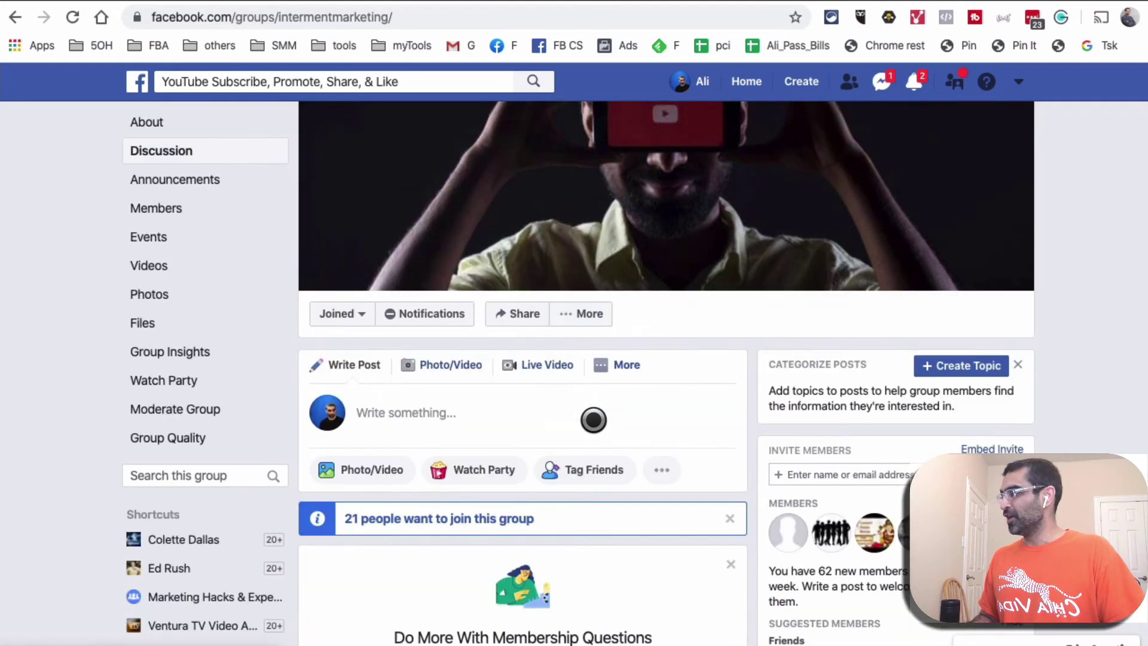
scroll(592, 422, "down", 10)
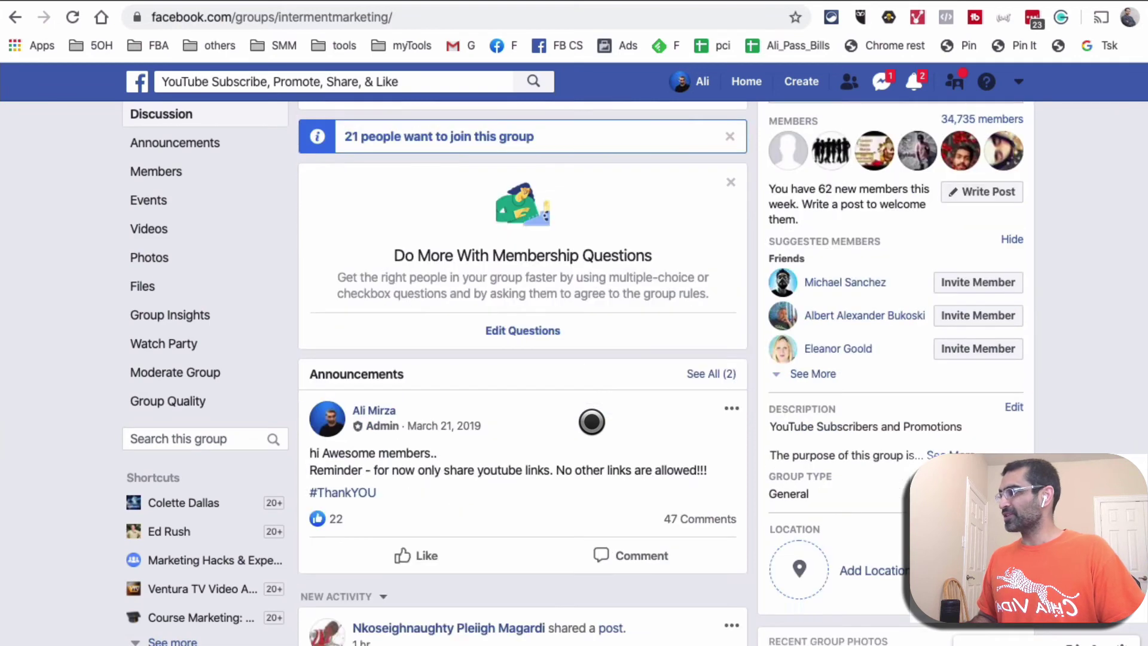
scroll(593, 420, "up", 15)
scroll(598, 388, "down", 8)
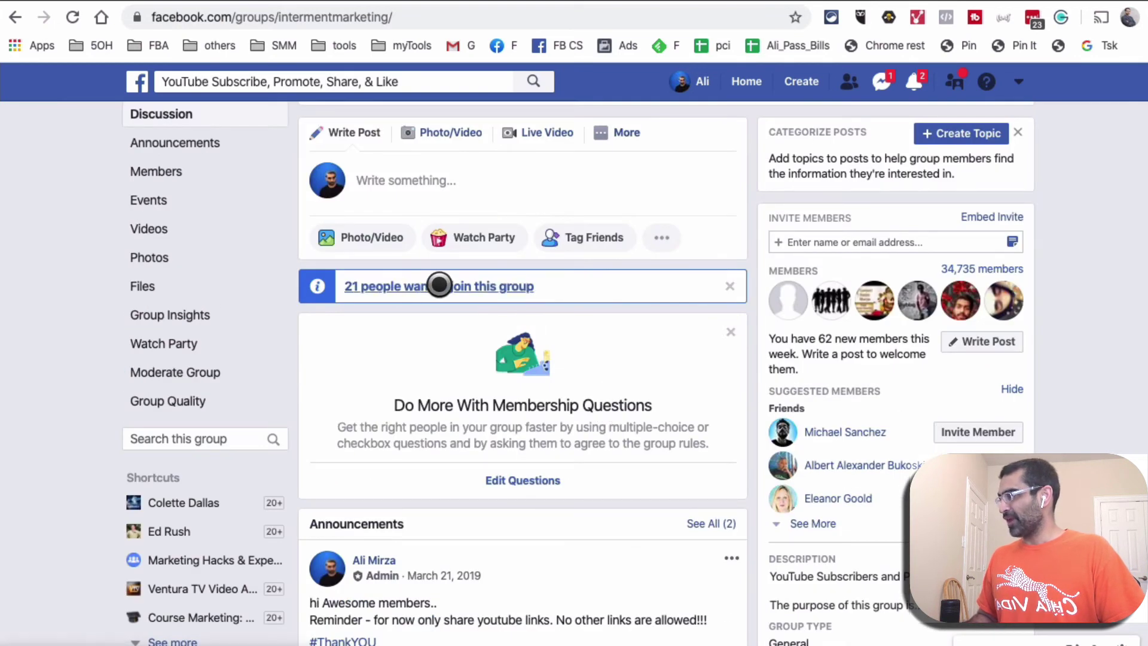
left_click(415, 286)
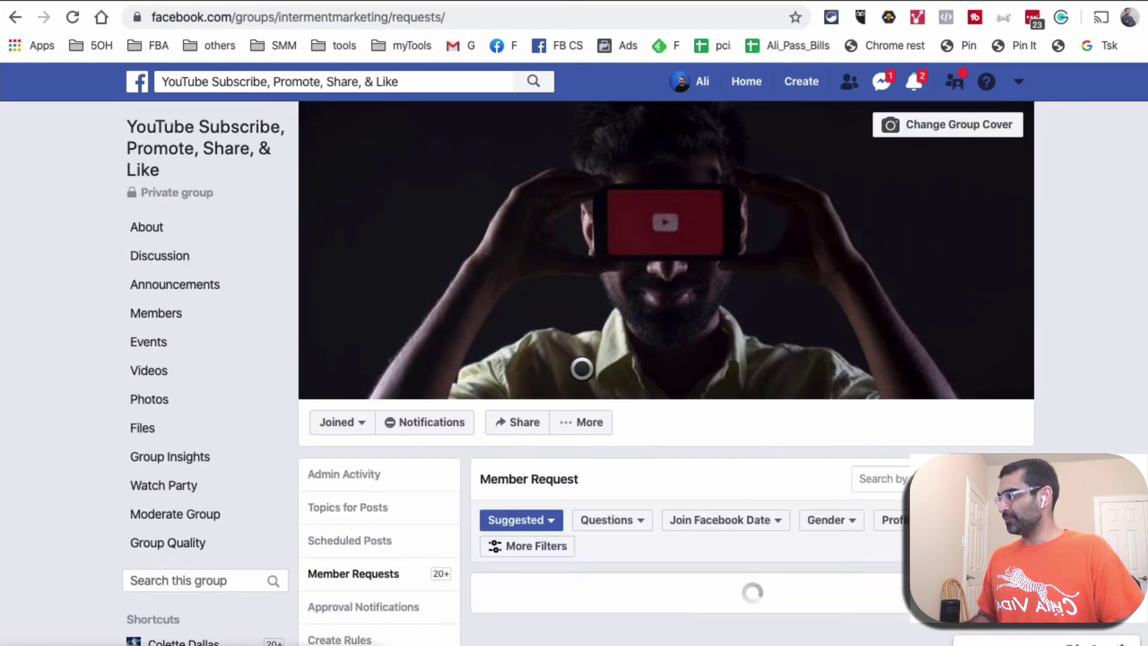
- Read through the YouTube group's pending member requests and their answers to the email address question
scroll(669, 341, "down", 15)
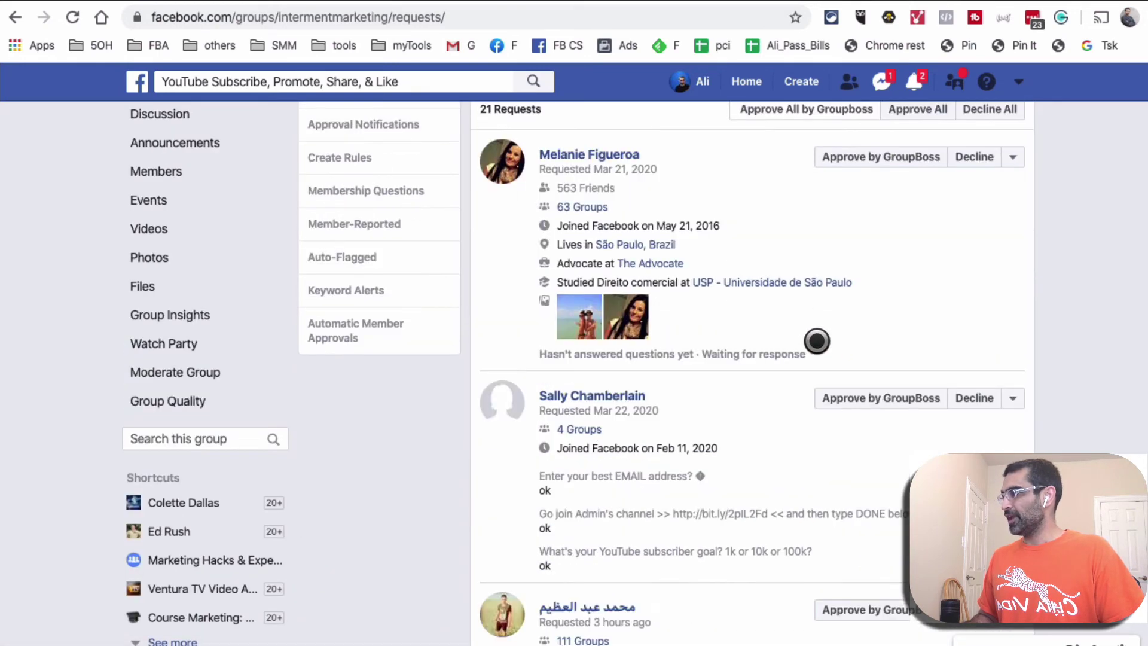
scroll(741, 260, "down", 15)
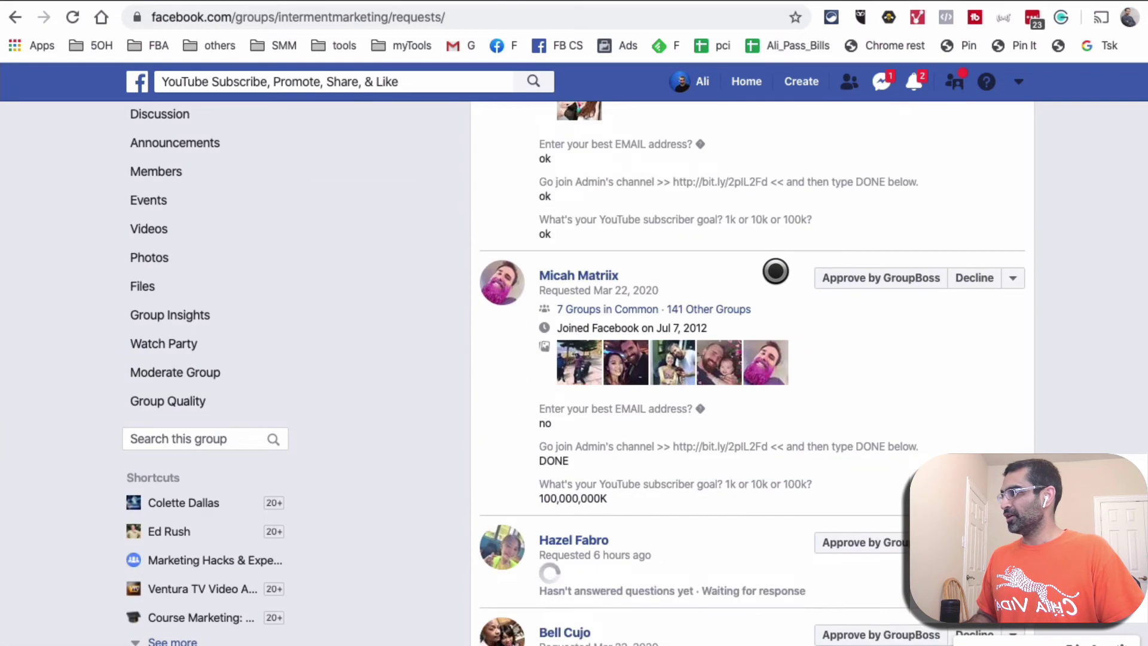
scroll(776, 271, "down", 15)
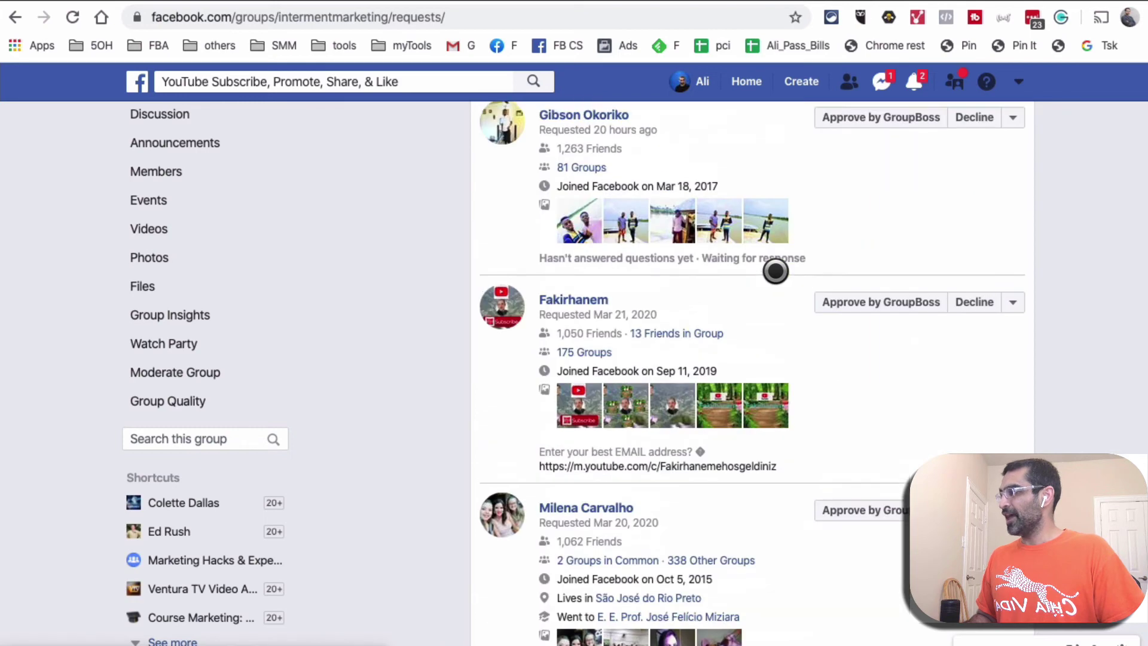
scroll(775, 271, "up", 5)
scroll(775, 271, "down", 3)
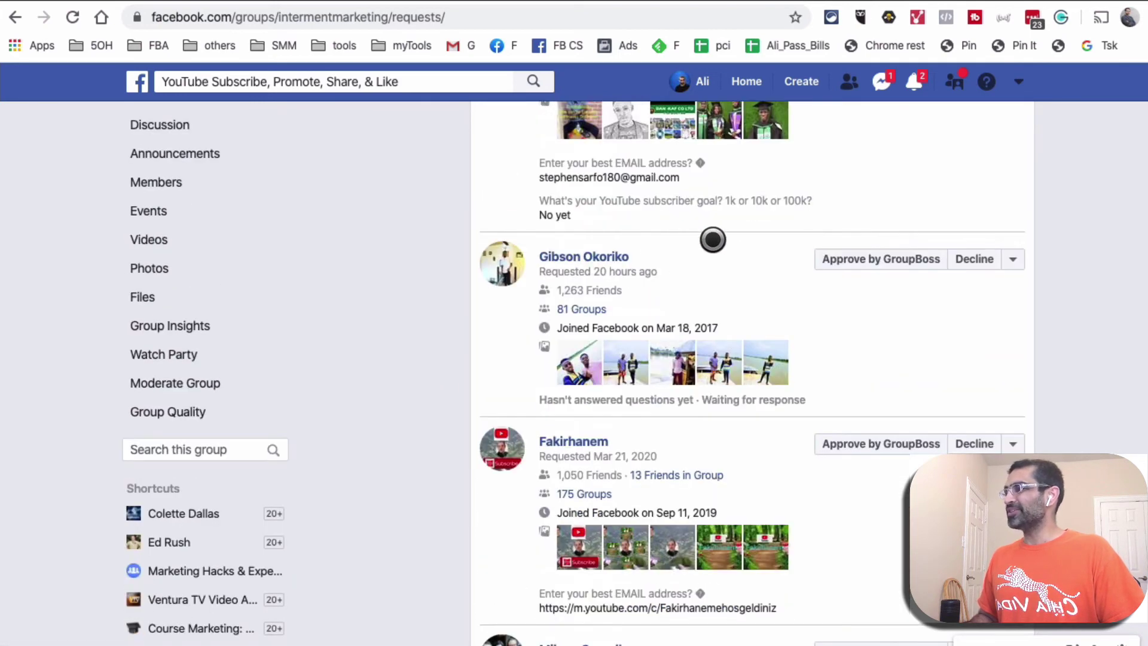
scroll(773, 274, "up", 1)
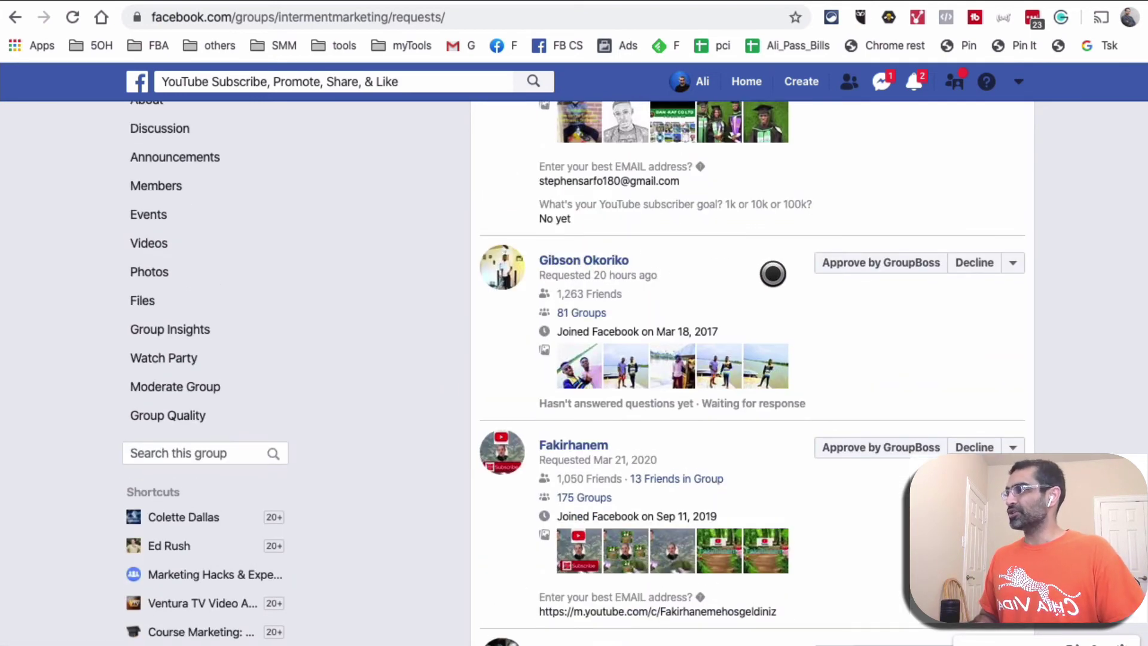
scroll(773, 274, "up", 3)
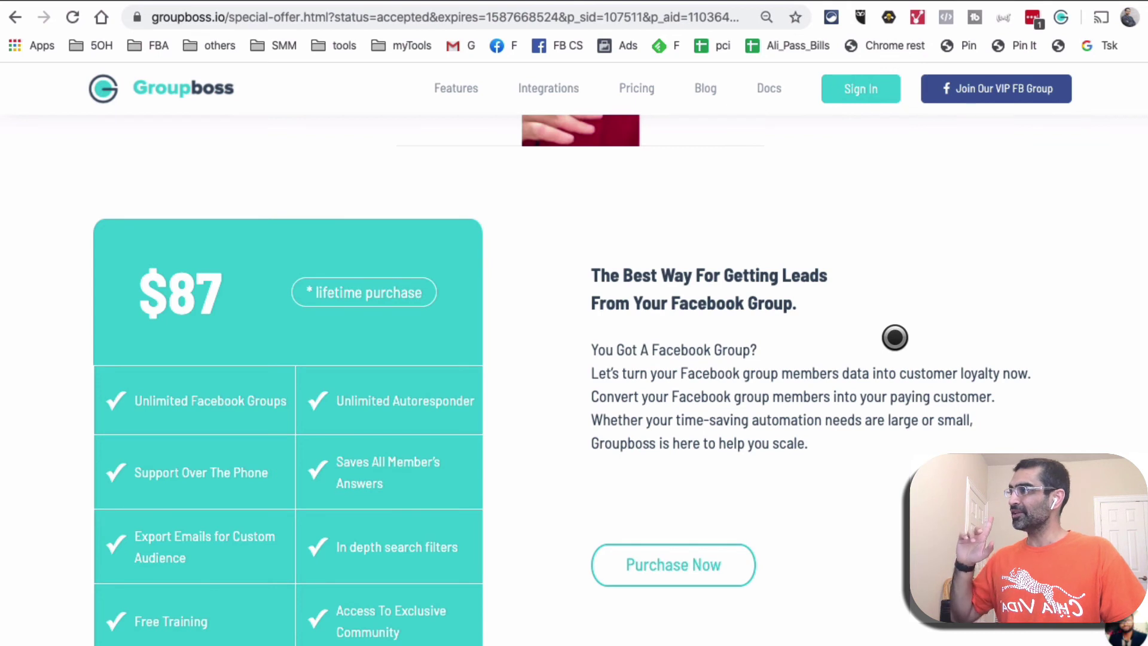
- Examine the countdown timer and the lifetime plan's feature list on the Groupboss special offer page
scroll(895, 335, "up", 10)
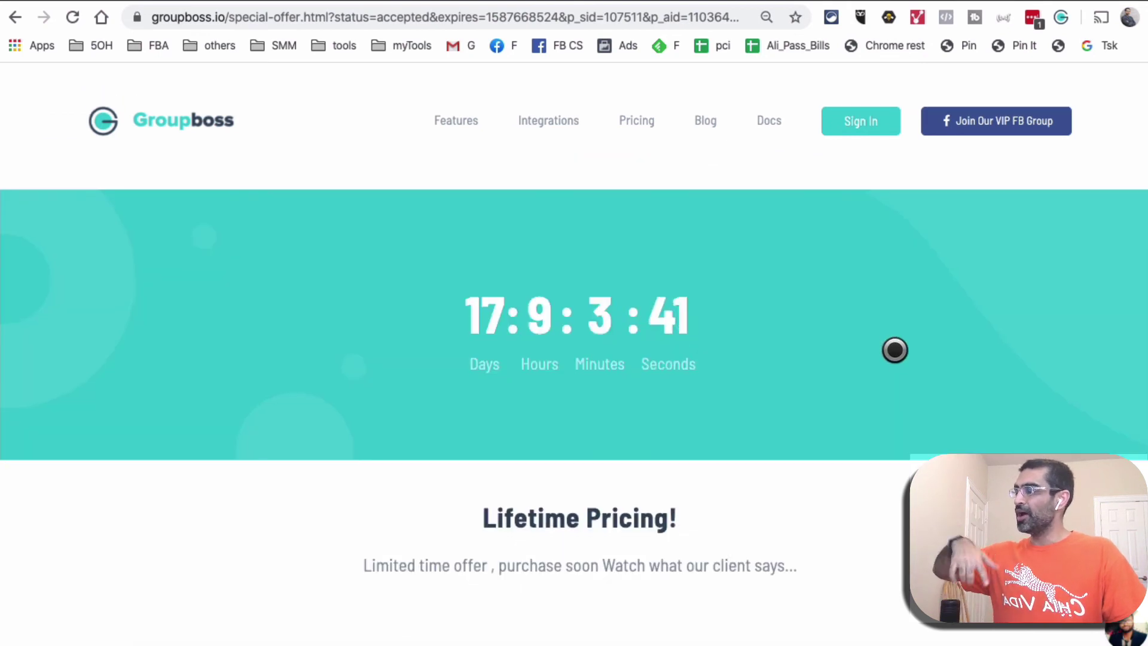
scroll(894, 349, "down", 1)
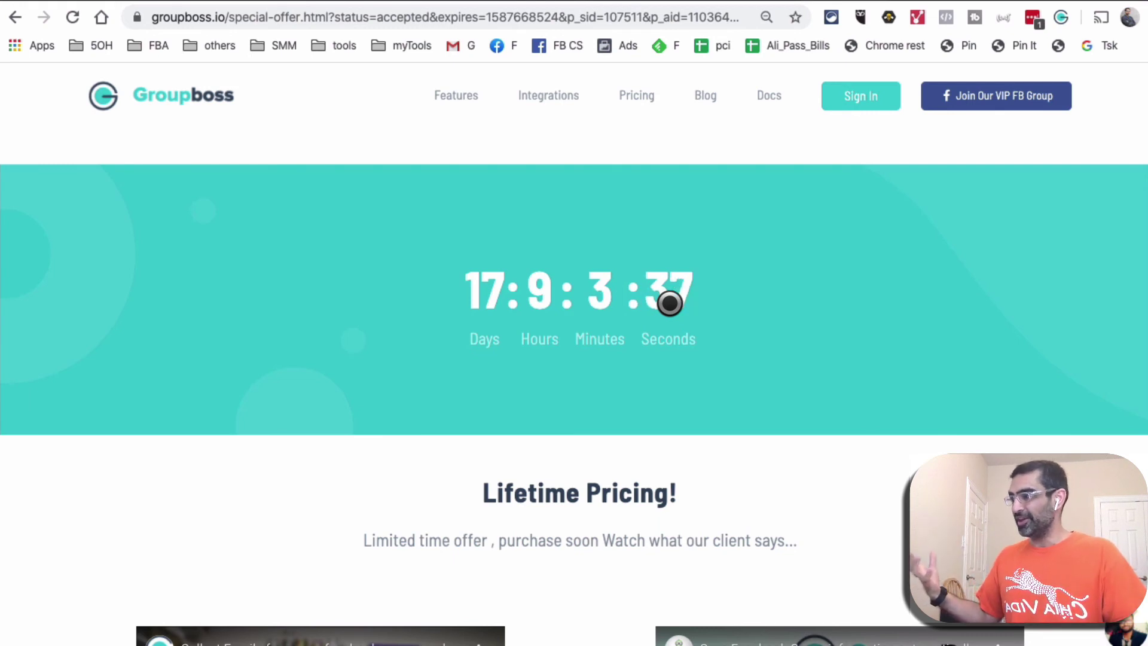
scroll(700, 335, "down", 1)
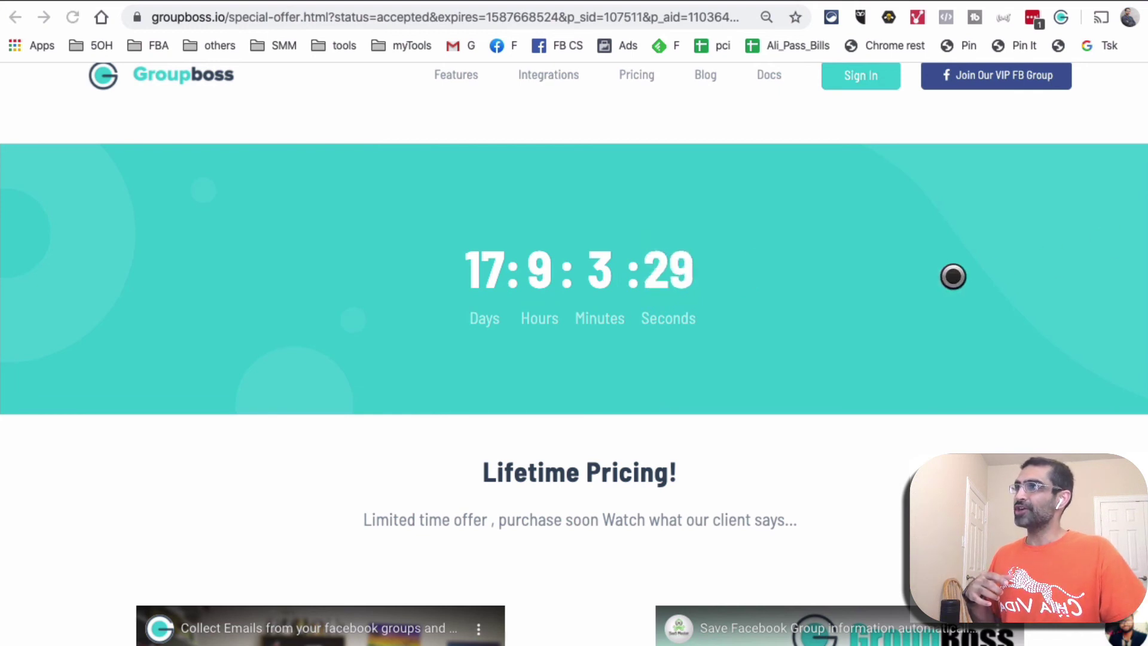
left_click(952, 275)
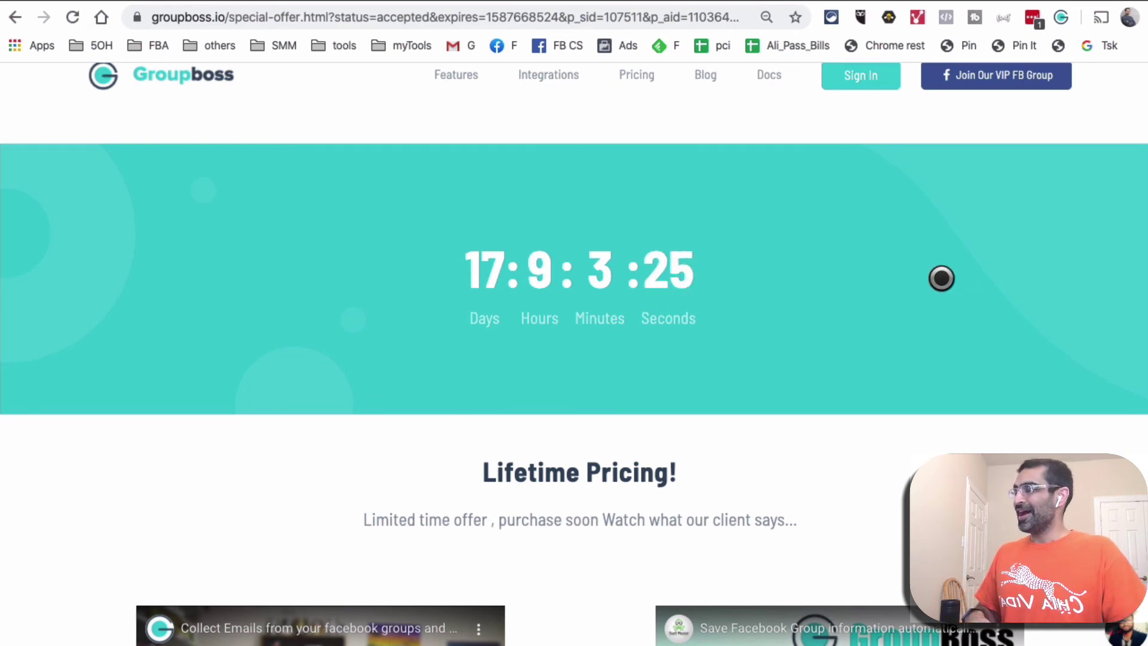
scroll(941, 280, "down", 5)
scroll(922, 287, "down", 12)
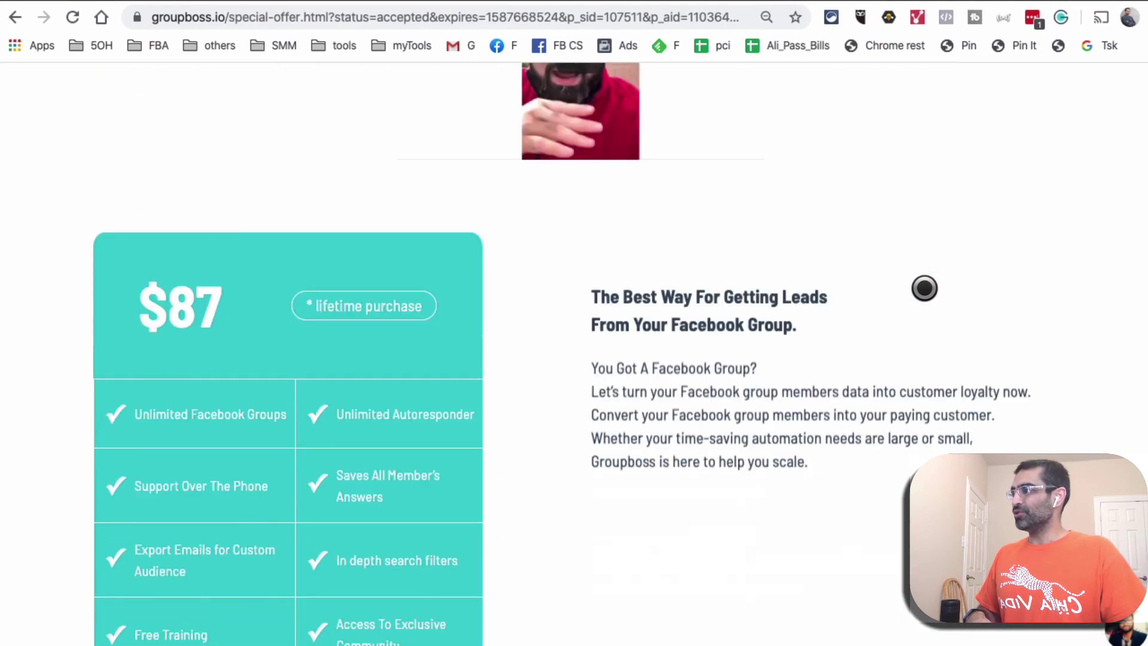
scroll(928, 285, "up", 3)
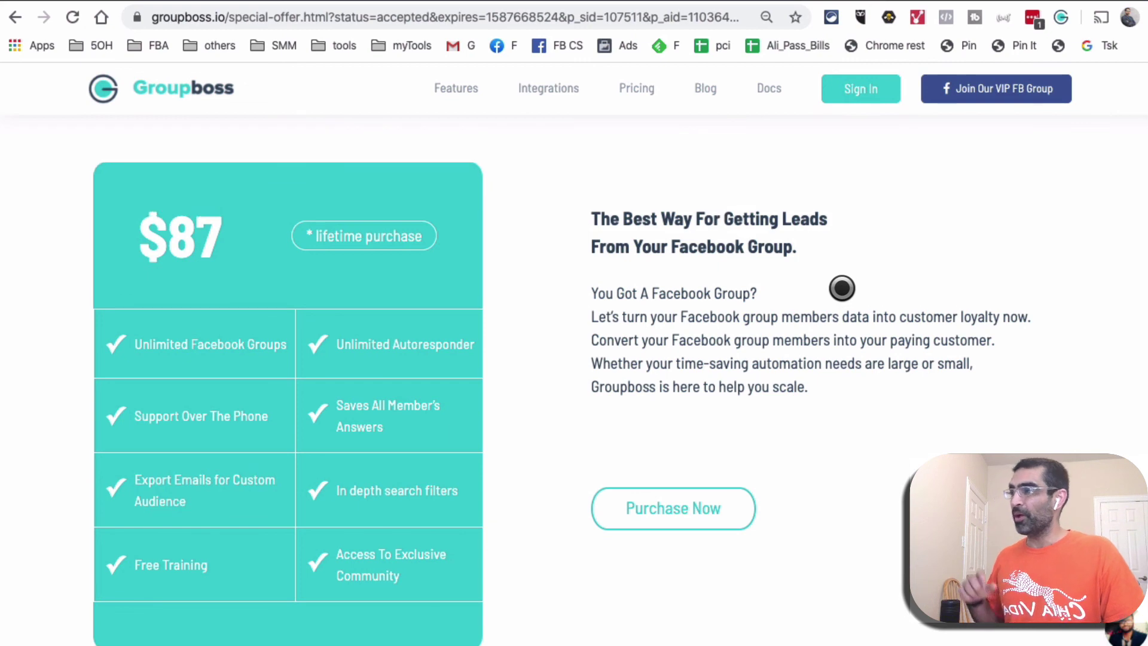
- Recheck the special offer's countdown timer and search Google for "today date" in a new tab
scroll(851, 285, "up", 10)
scroll(829, 296, "up", 3)
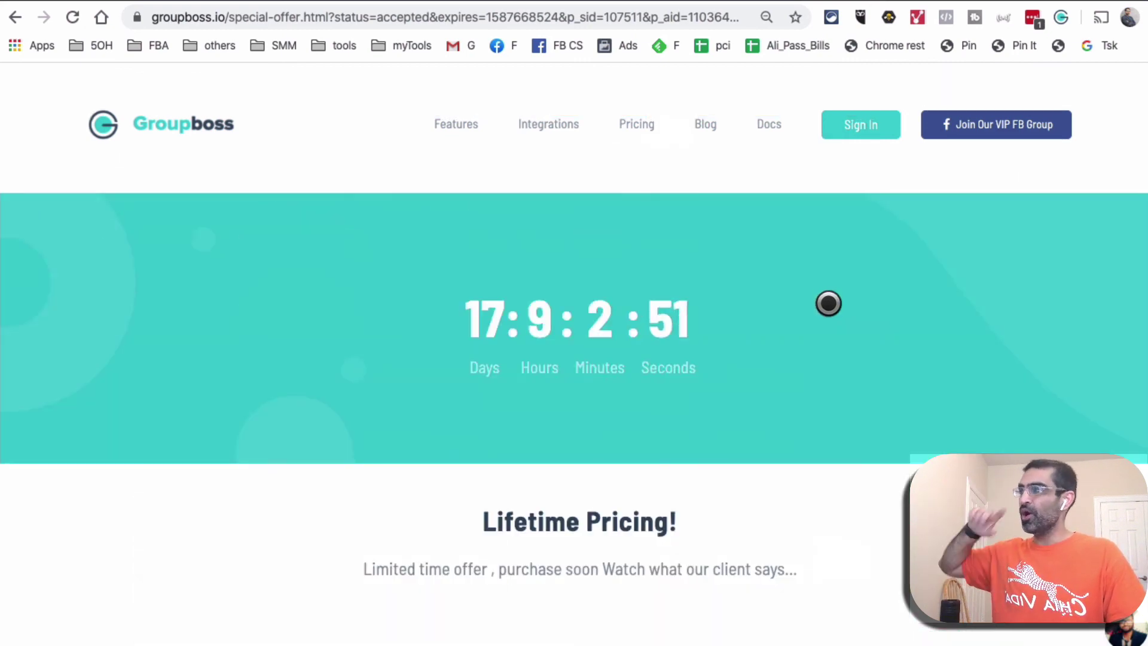
scroll(828, 303, "down", 1)
scroll(828, 304, "down", 1)
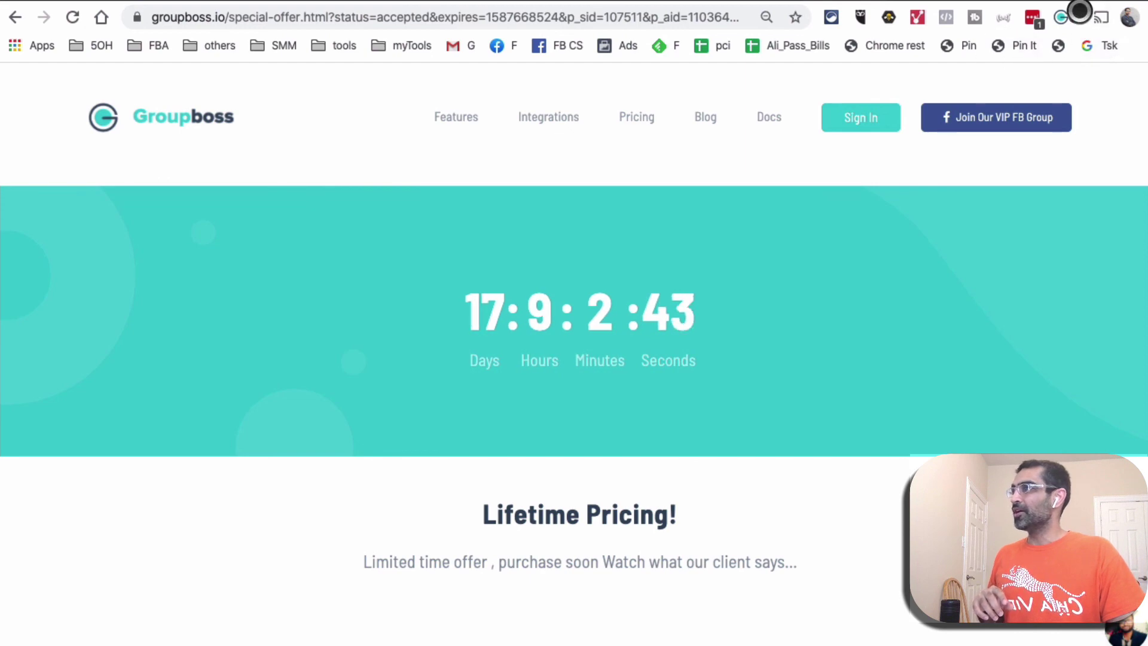
left_click(931, 119)
type("today date")
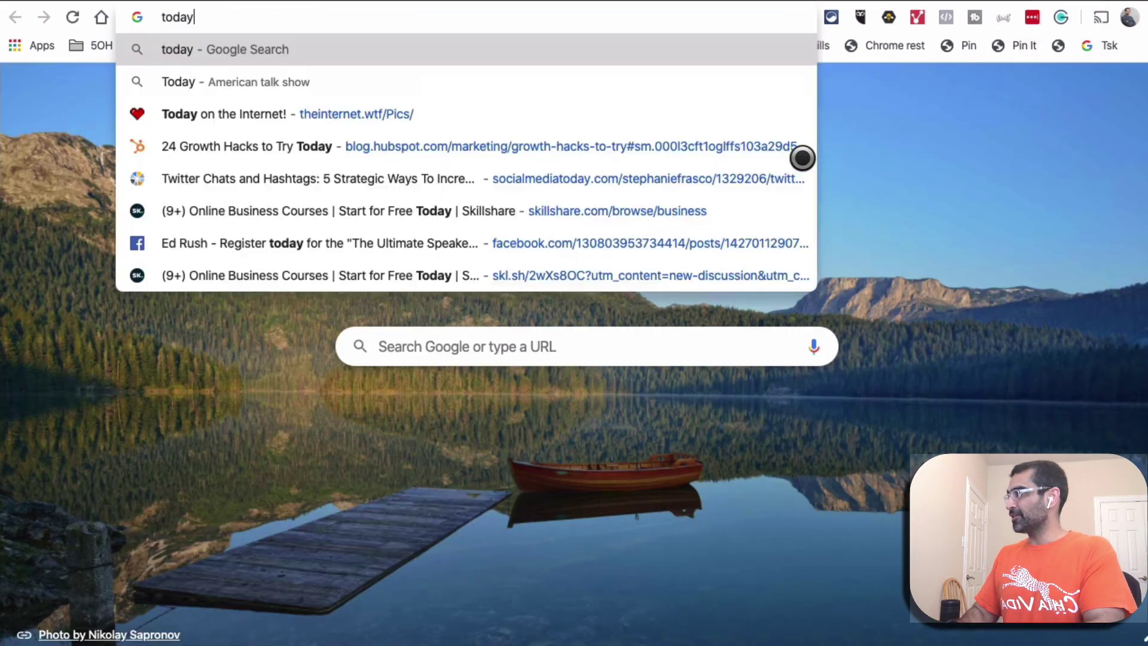
key("Return")
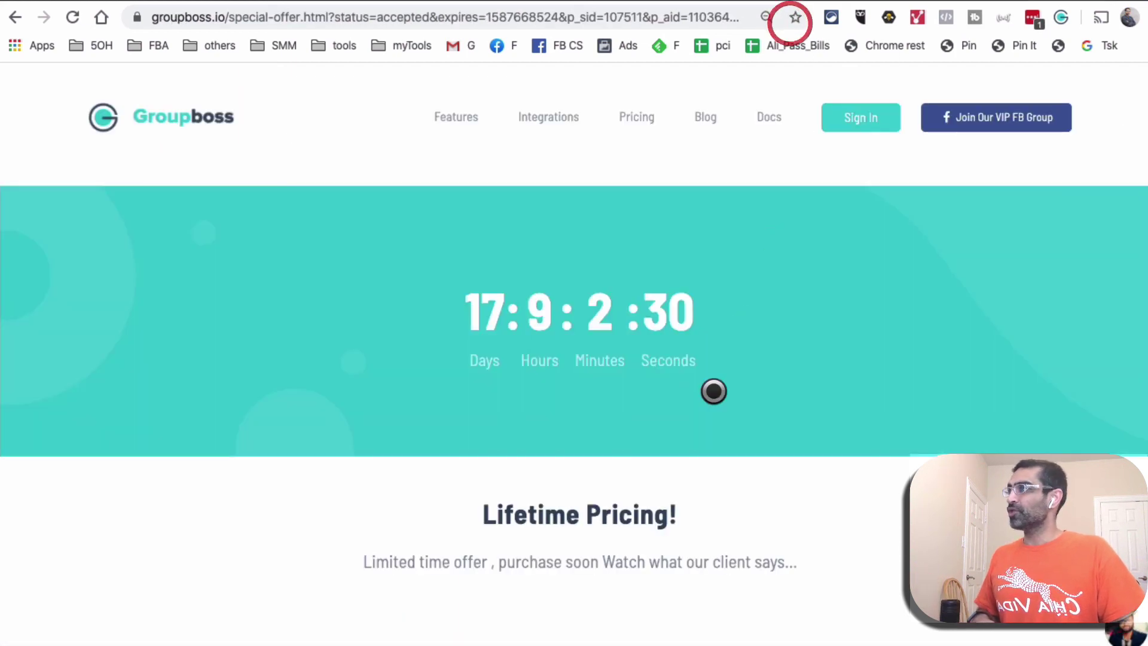
- Return to the Groupboss special offer page and review the lifetime plan, accepted payment methods and money-back guarantee
scroll(664, 383, "down", 15)
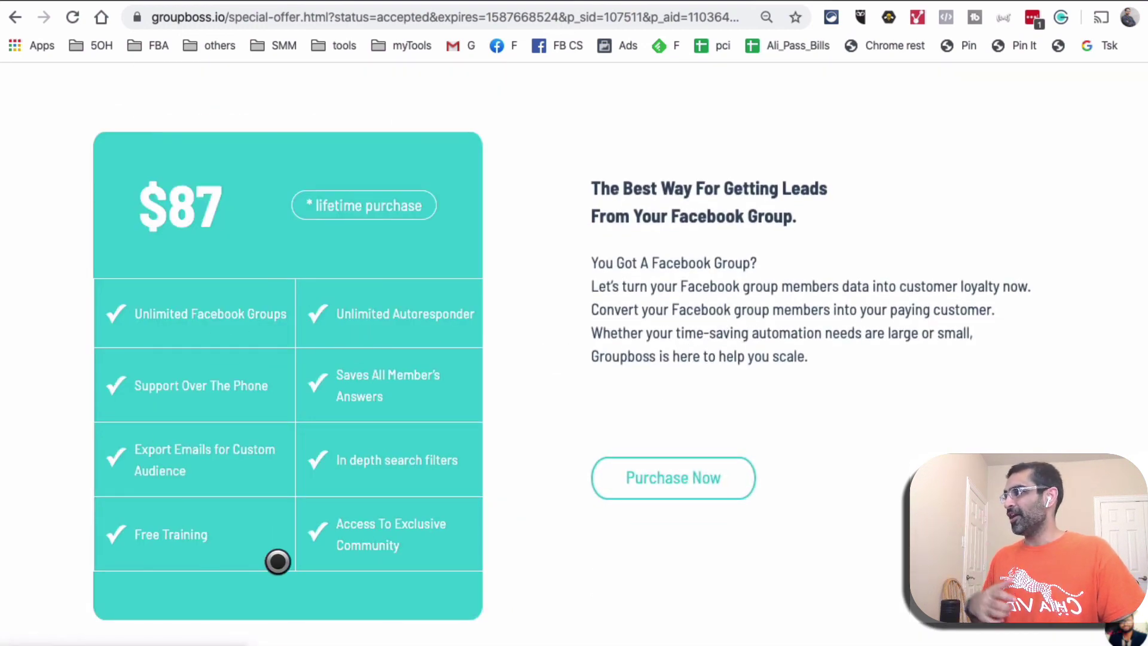
scroll(527, 396, "down", 8)
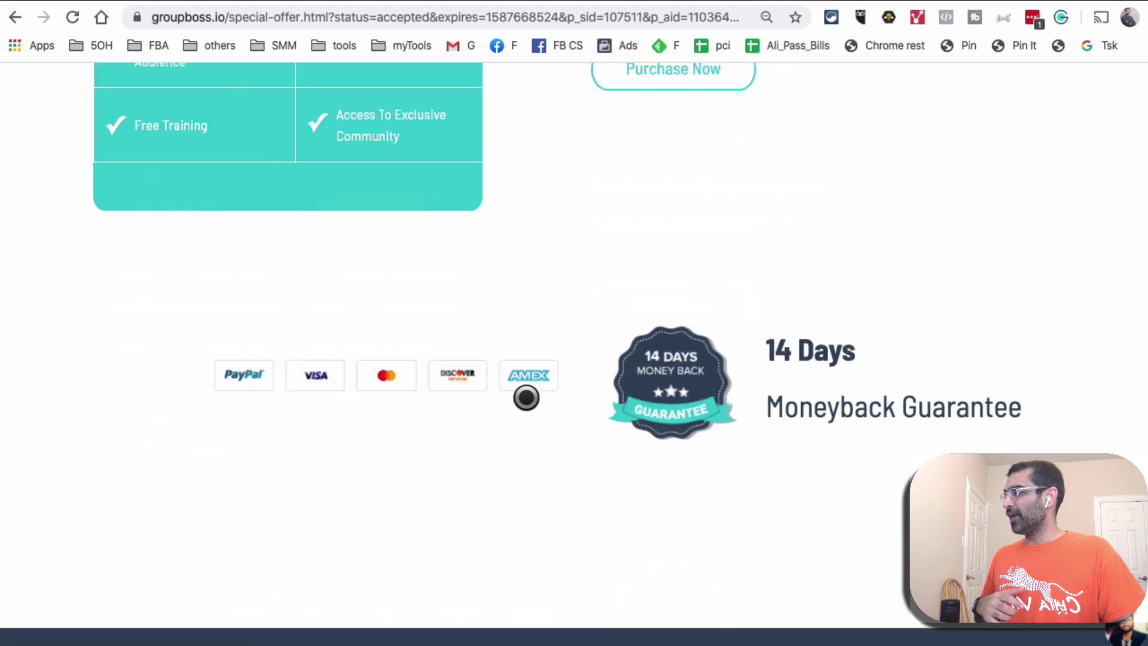
scroll(526, 397, "up", 2)
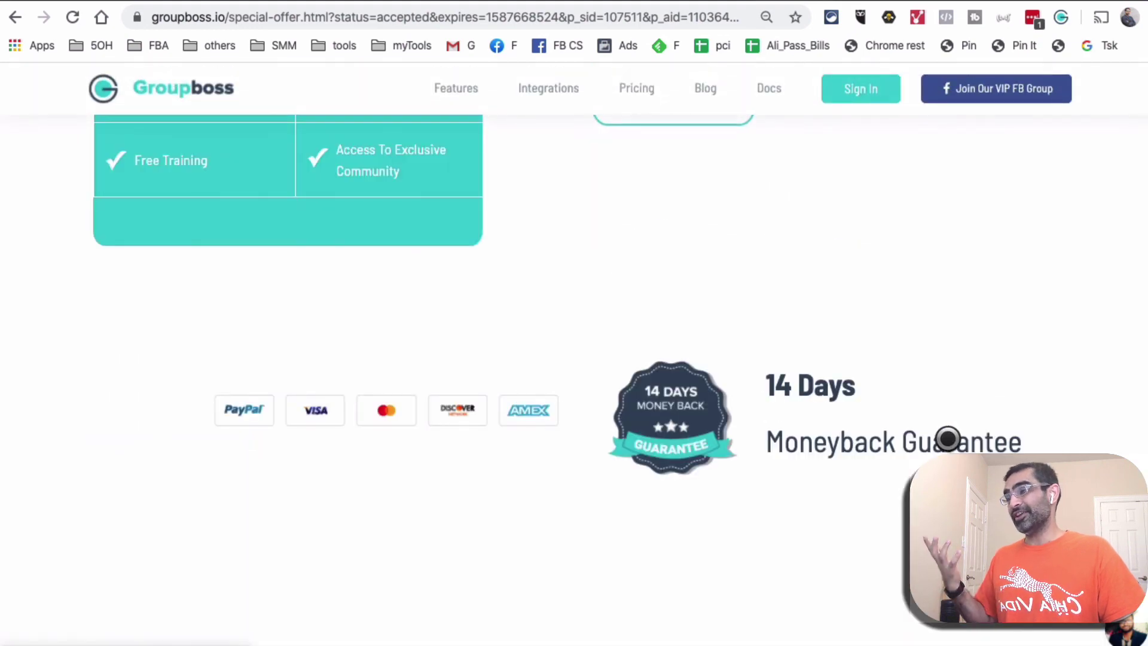